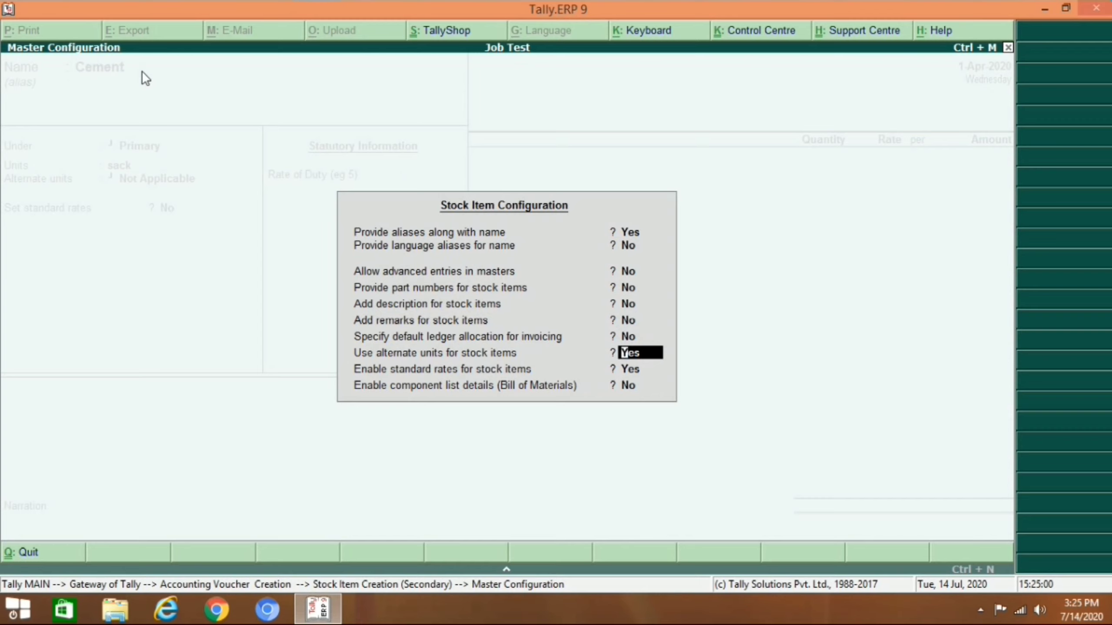
# Turn off alternate units for stock items in the stock item configuration
pyautogui.write('n')
pyautogui.press('Return')
pyautogui.press('Return')
pyautogui.press('Return')
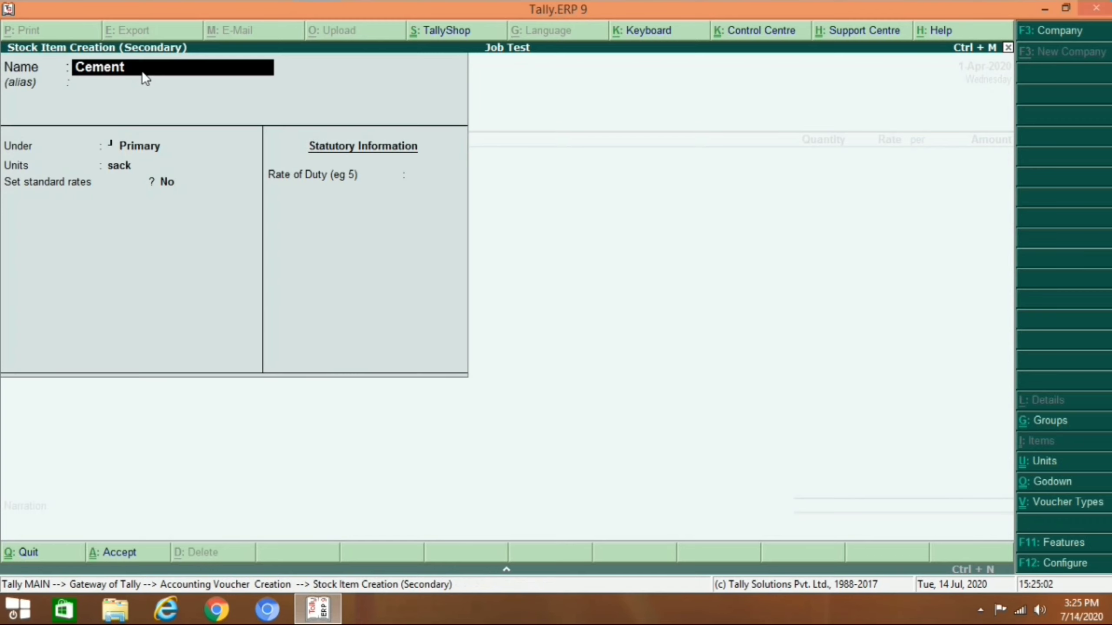
# Enable standard rates for the Cement item and set its standard cost to 1,200 per sack
pyautogui.press('Return')
pyautogui.press('Return')
pyautogui.press('Return')
pyautogui.press('Return')
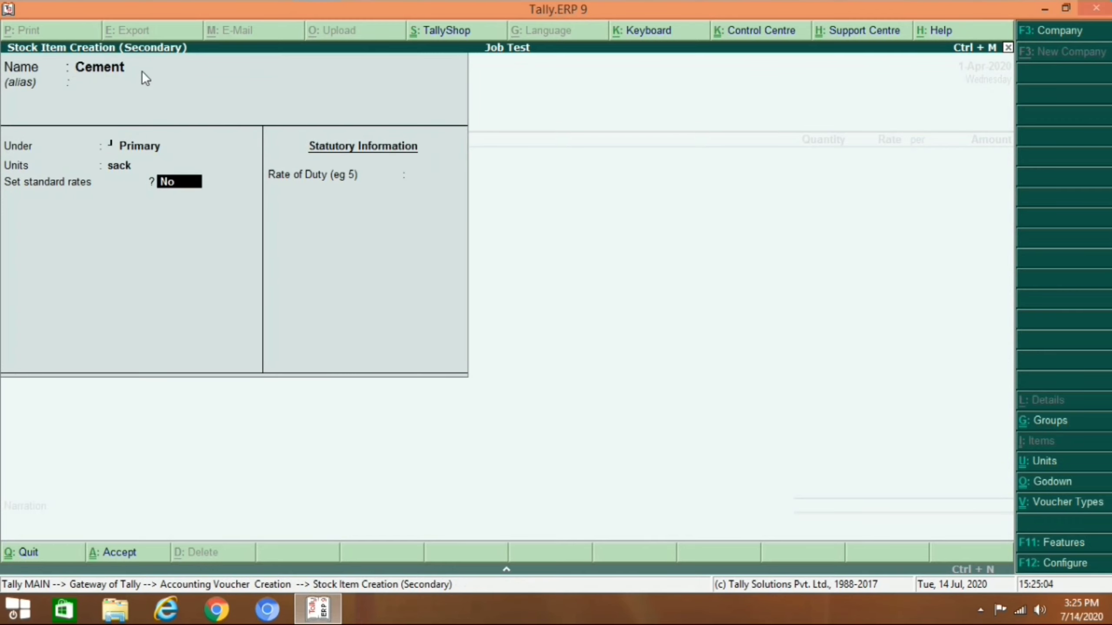
pyautogui.write('y')
pyautogui.press('Return')
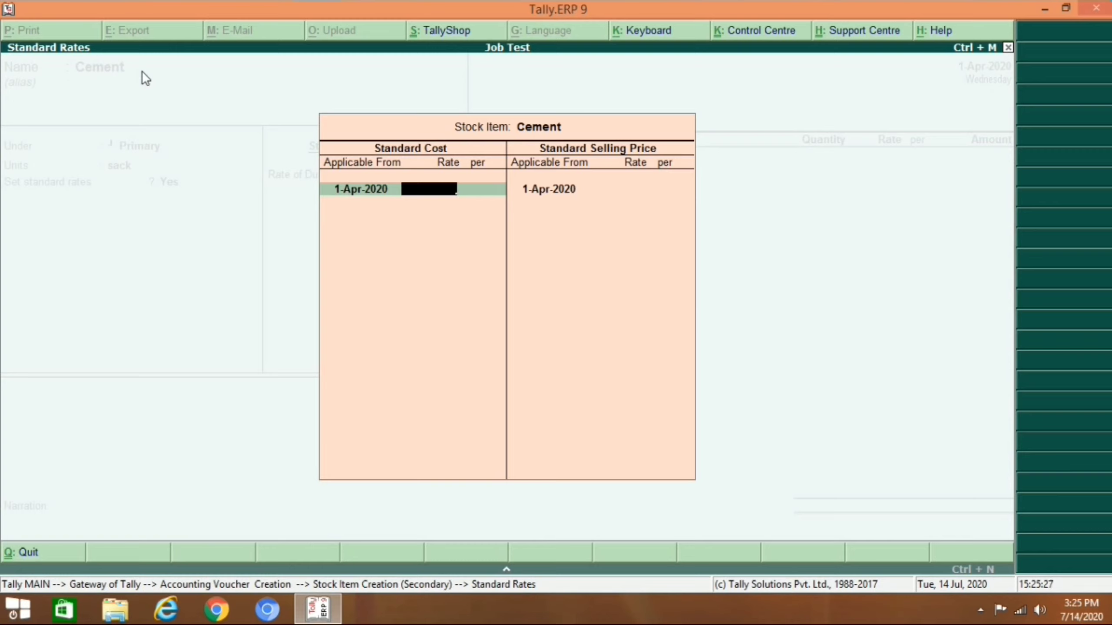
pyautogui.write('1200')
pyautogui.press('Return')
pyautogui.press('Return')
pyautogui.press('Return')
# Leave Cement's standard selling price blank and save the stock item into the purchase voucher
pyautogui.press('Return')
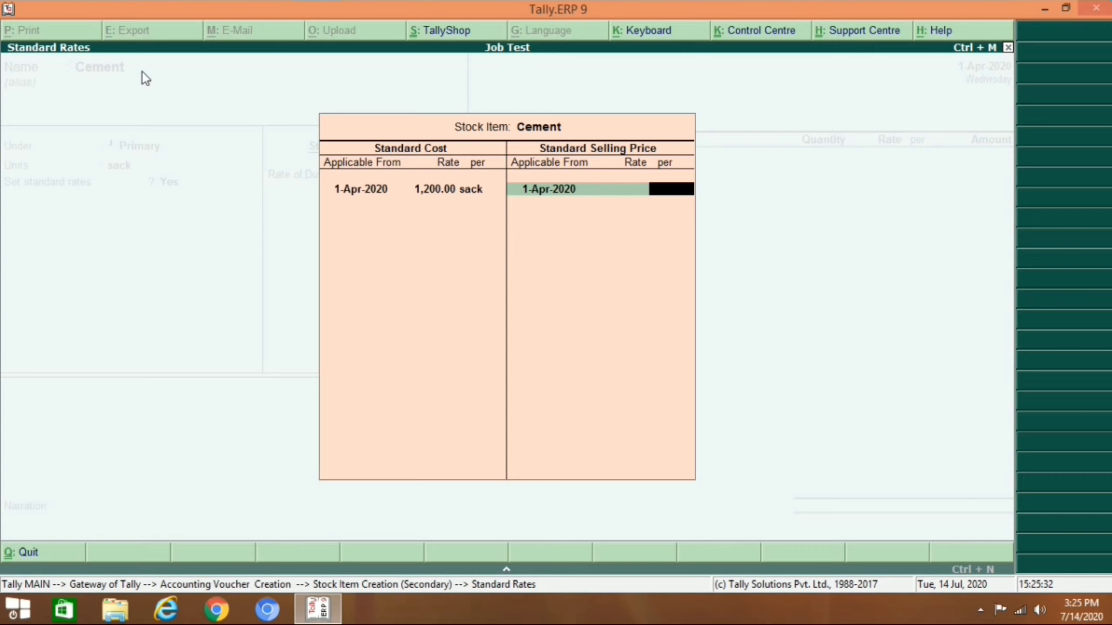
pyautogui.press('Return')
pyautogui.press('Return')
pyautogui.press('Return')
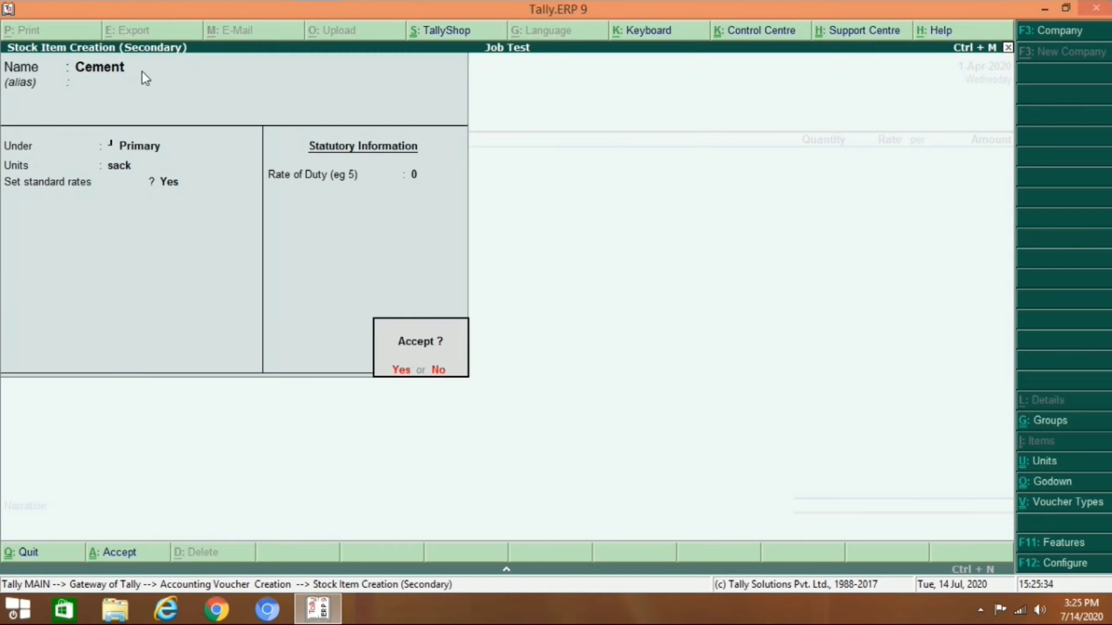
pyautogui.press('Return')
pyautogui.press('Return')
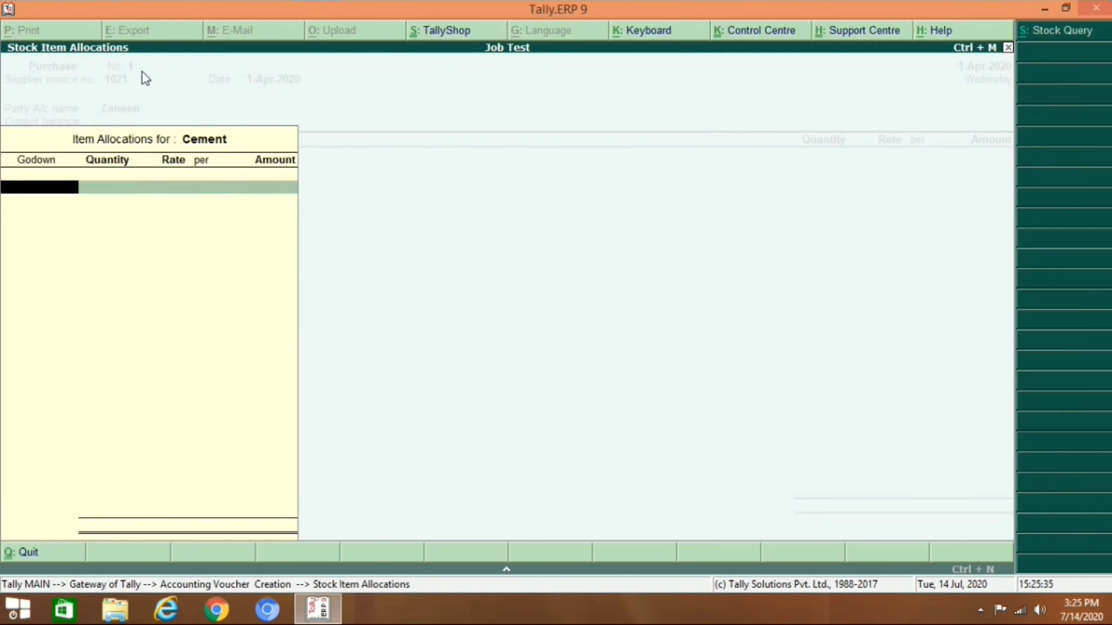
# Allocate 250 sacks of Cement to the Buiding Department godown, keeping the standard rate of 1,200 per sack
pyautogui.press('Escape')
pyautogui.press('Return')
pyautogui.write('Bu')
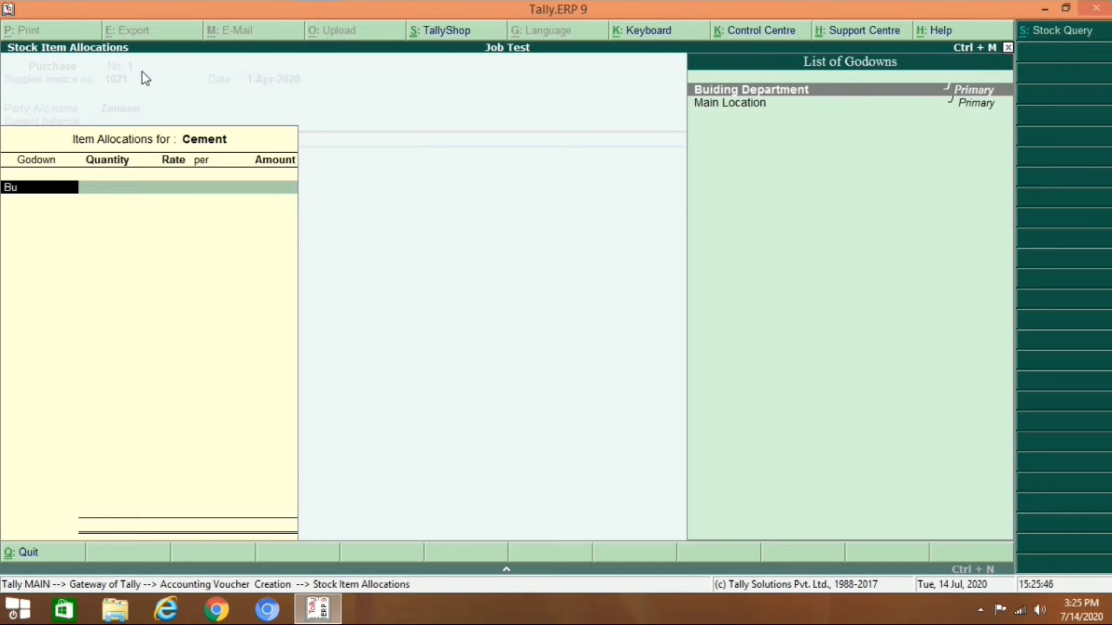
pyautogui.press('Return')
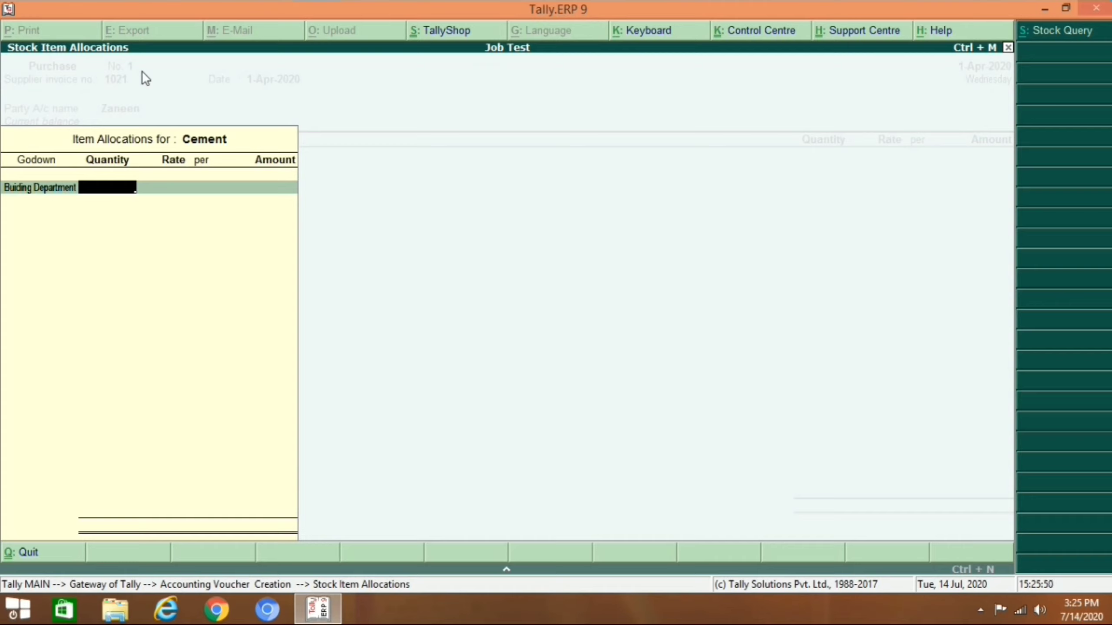
pyautogui.write('250')
pyautogui.press('Return')
pyautogui.press('Return')
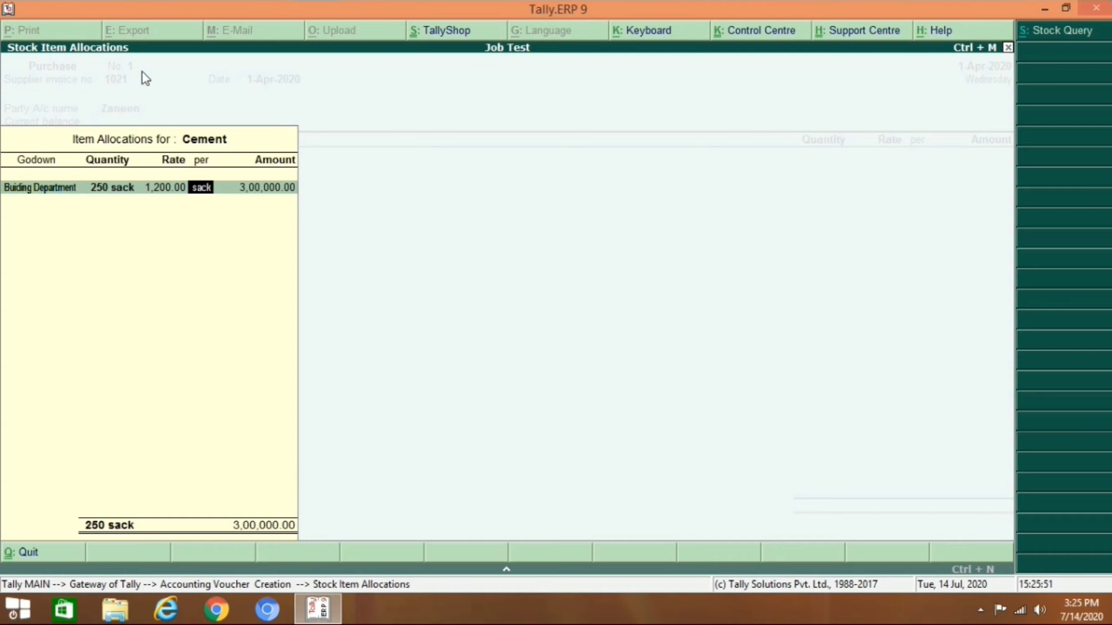
pyautogui.press('Return')
pyautogui.press('Return')
pyautogui.press('Return')
pyautogui.press('Return')
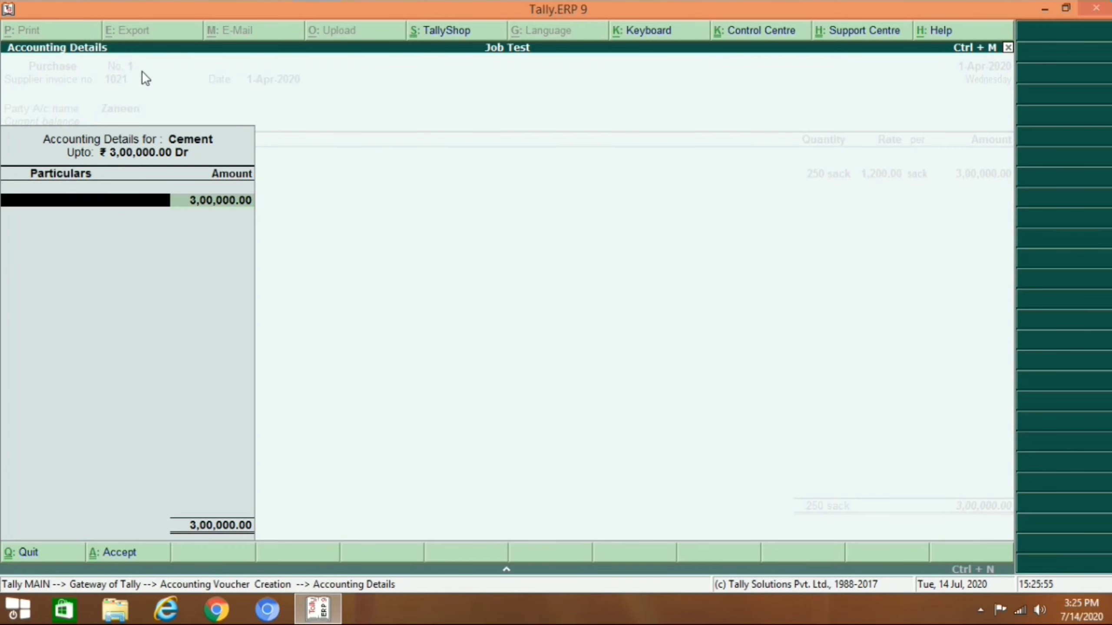
pyautogui.hotkey('alt', 'c')
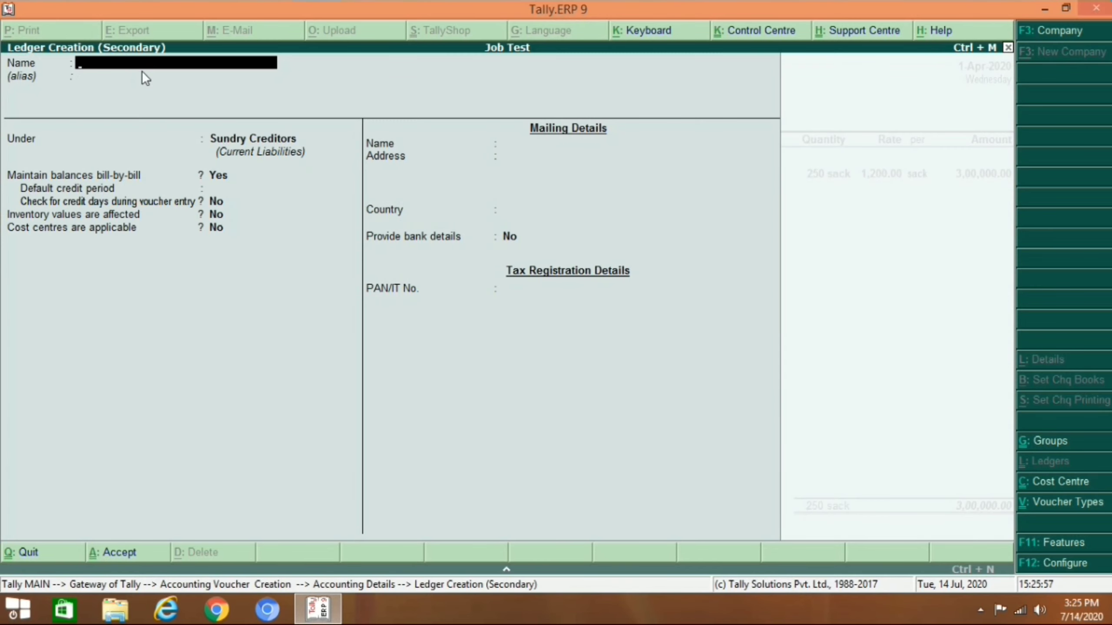
pyautogui.press('Escape')
pyautogui.press('y')
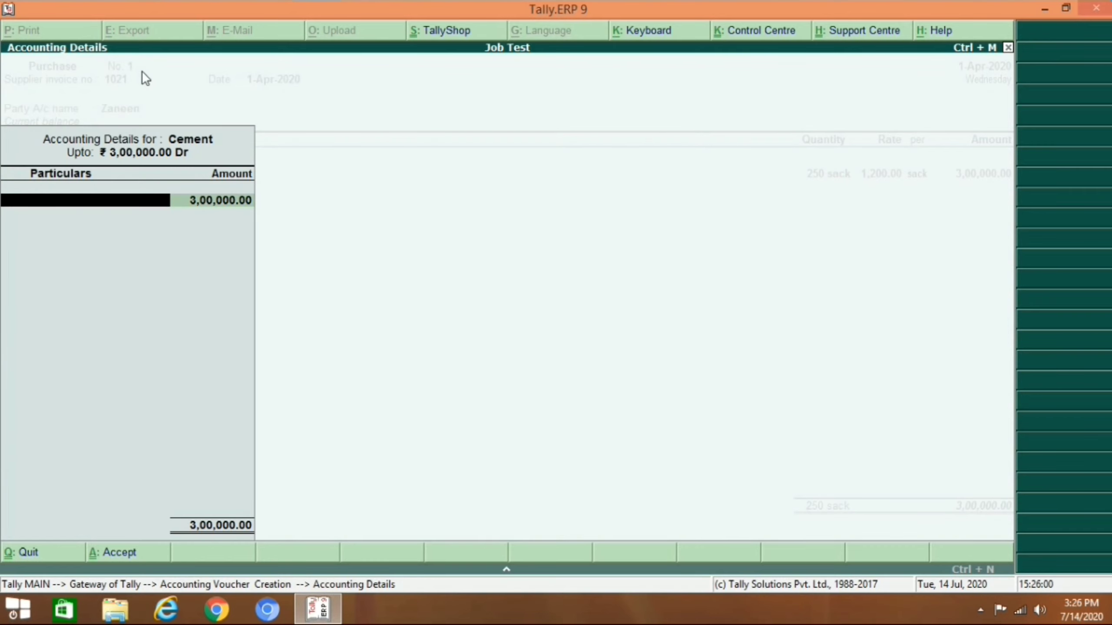
pyautogui.press('Escape')
pyautogui.press('y')
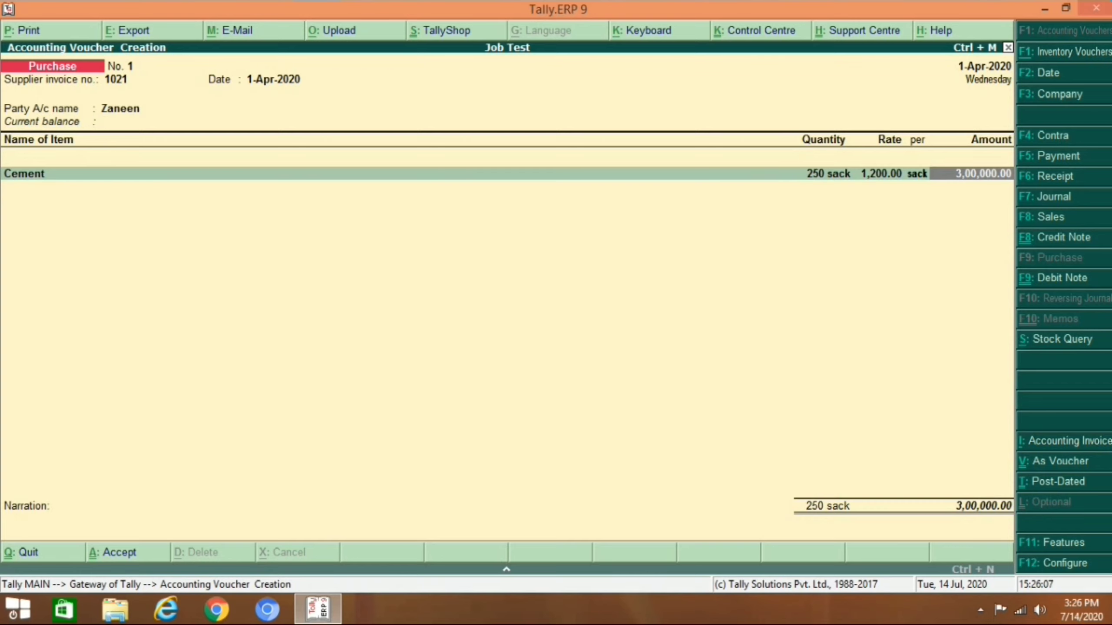
# Configure the purchase voucher to use one common purchase ledger for all items
pyautogui.press('F12')
pyautogui.click(633, 280)
pyautogui.write('y')
pyautogui.press('Return')
pyautogui.hotkey('ctrl', 'a')
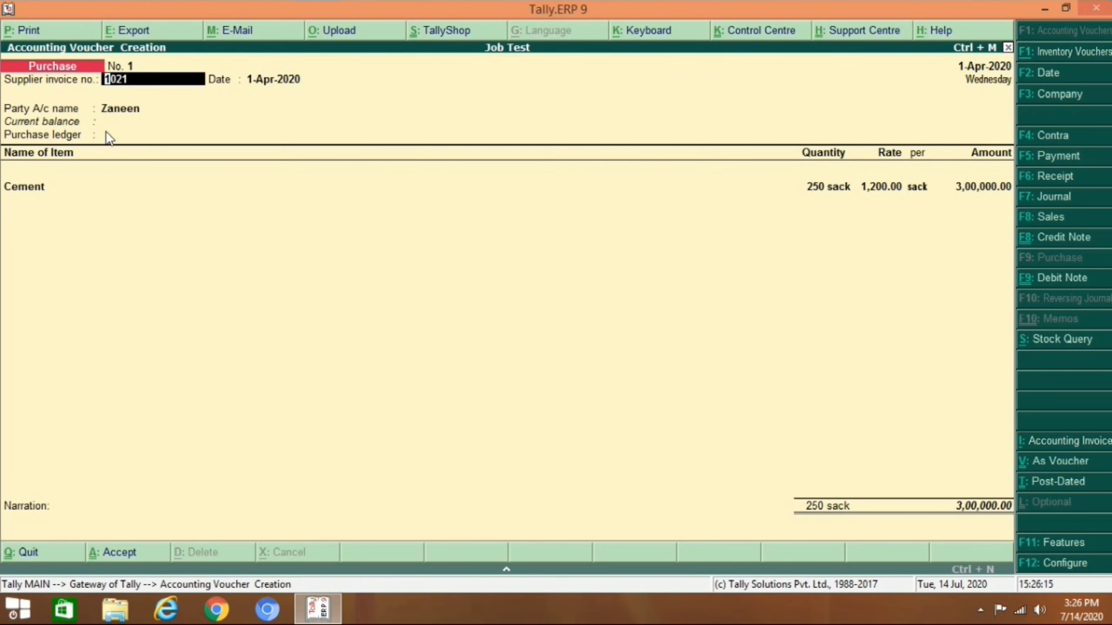
# Create a Purchase ledger under Purchase Accounts and use it as the voucher's purchase ledger
pyautogui.click(141, 133)
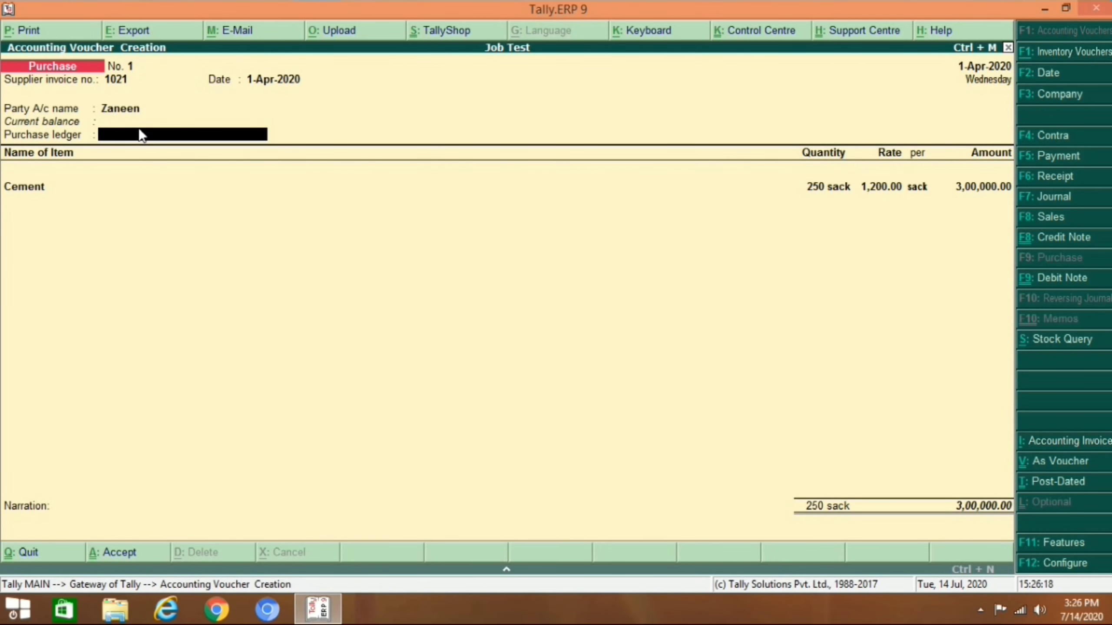
pyautogui.hotkey('alt', 'c')
pyautogui.write('Pu')
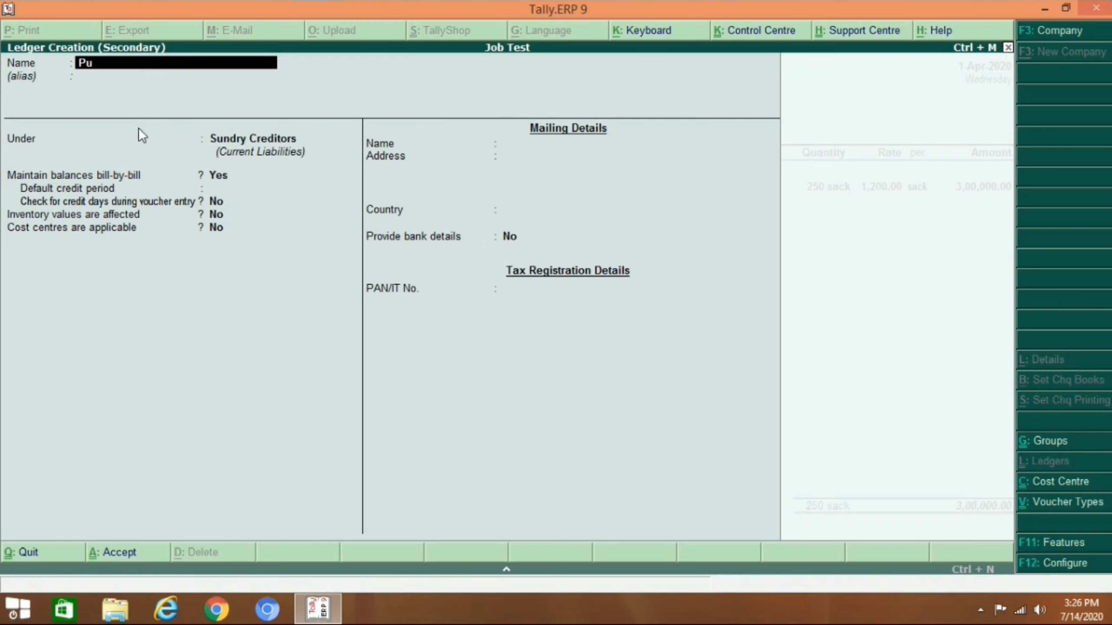
pyautogui.write('rchase')
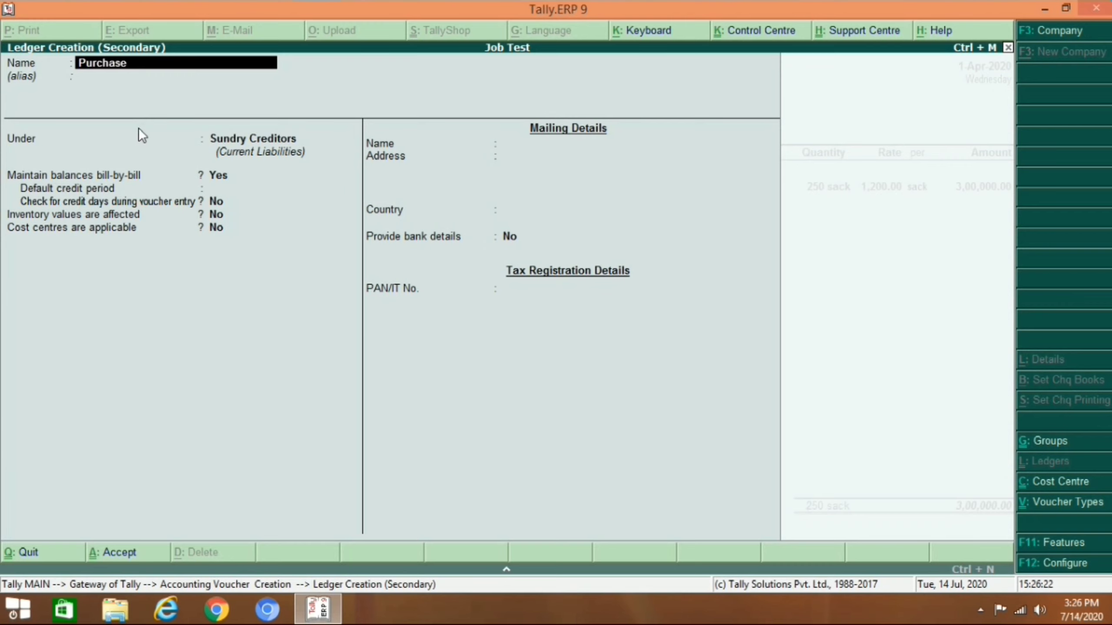
pyautogui.press('Return')
pyautogui.press('Return')
pyautogui.write('Pu')
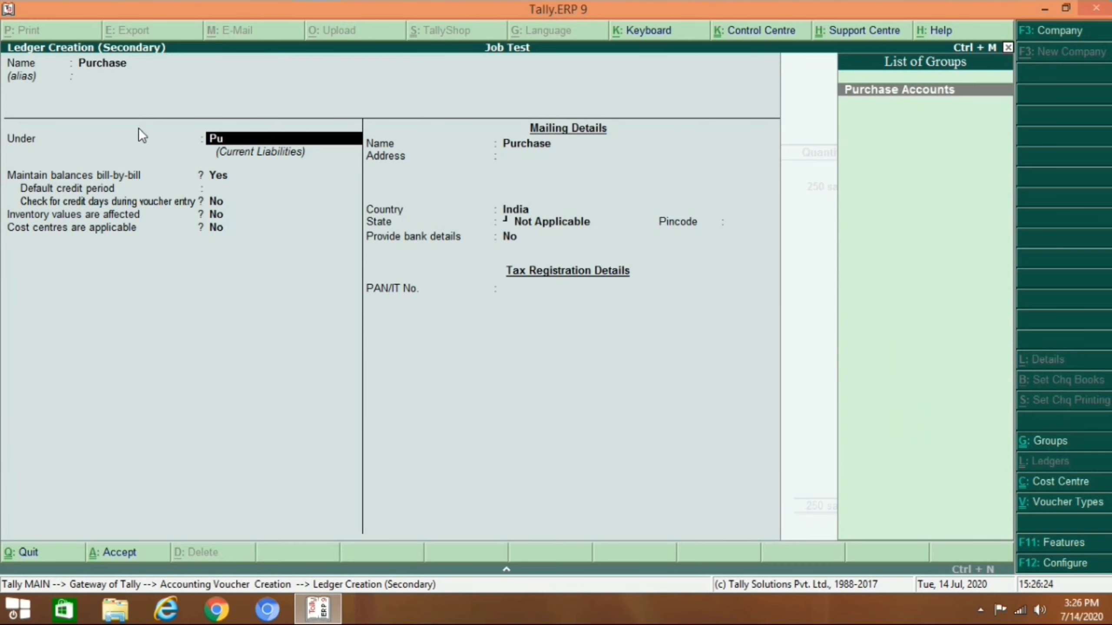
pyautogui.press('Return')
pyautogui.hotkey('ctrl', 'a')
# Keep the existing Cement line and its godown allocation, and advance to a new item line
pyautogui.press('Return')
pyautogui.press('Return')
pyautogui.press('Return')
pyautogui.press('Return')
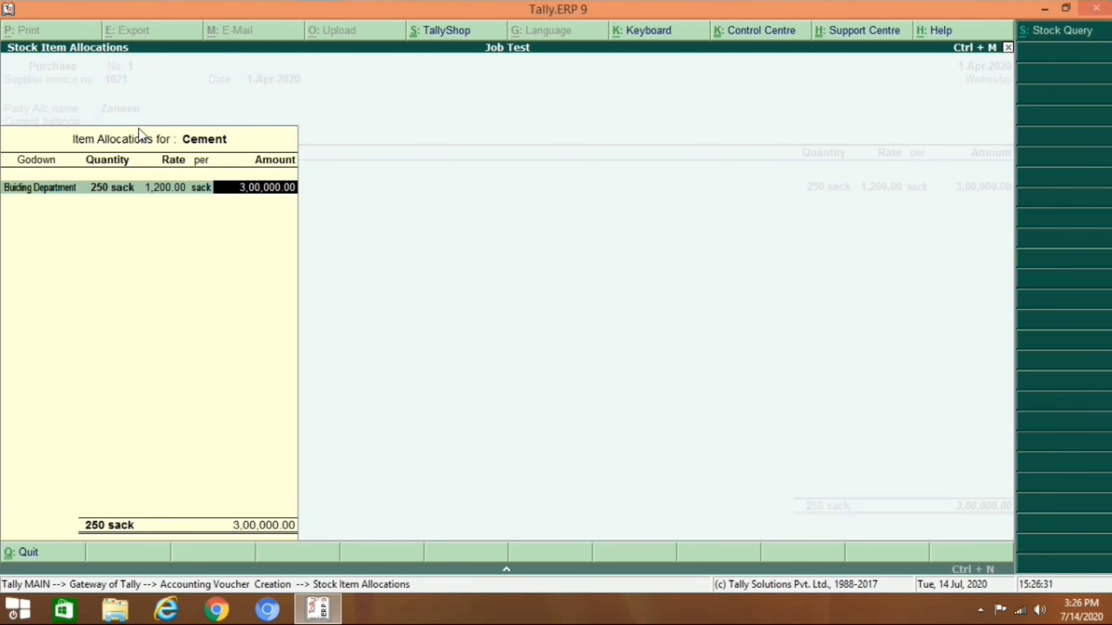
pyautogui.press('Return')
pyautogui.press('Return')
pyautogui.press('Return')
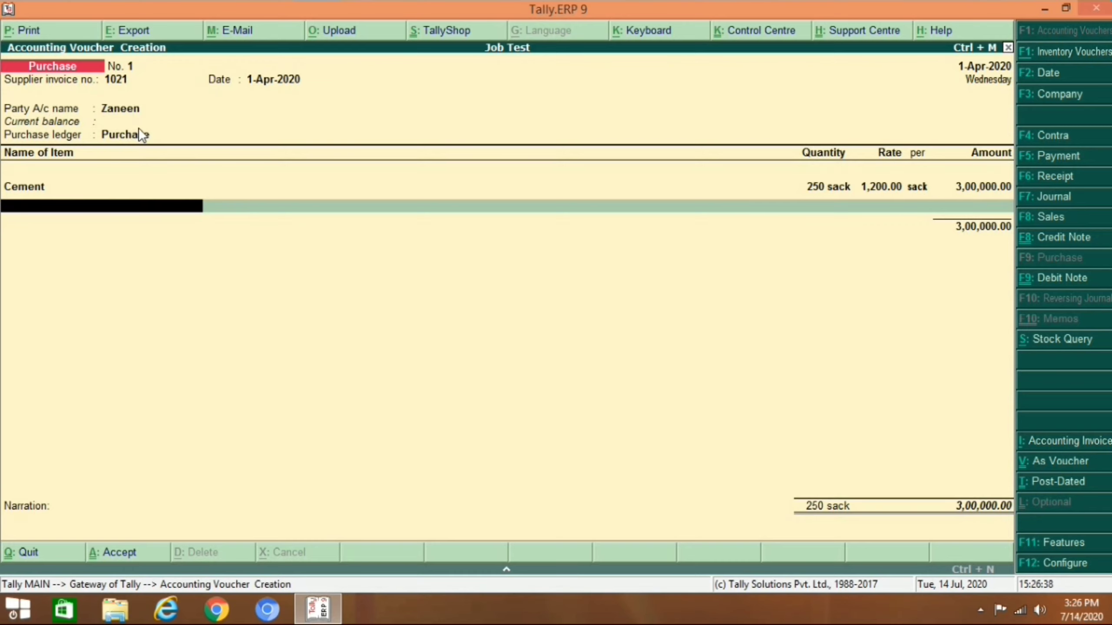
# Begin a new stock item named Iron under Primary from the voucher's empty item line
pyautogui.hotkey('alt', 'c')
pyautogui.write('Iro')
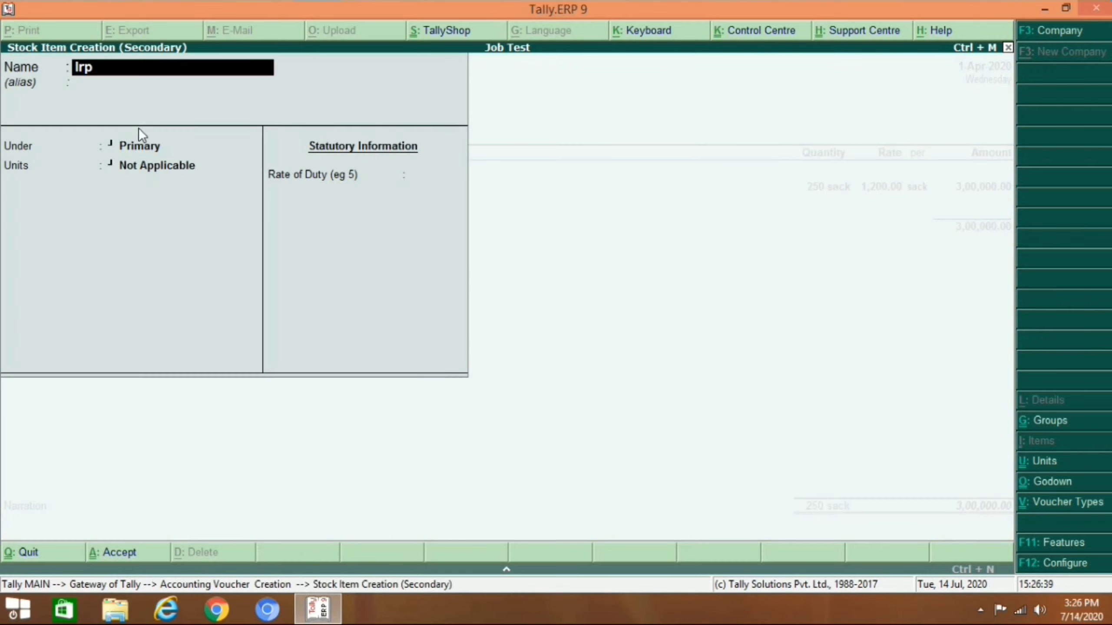
pyautogui.write('n')
pyautogui.press('Return')
pyautogui.press('Return')
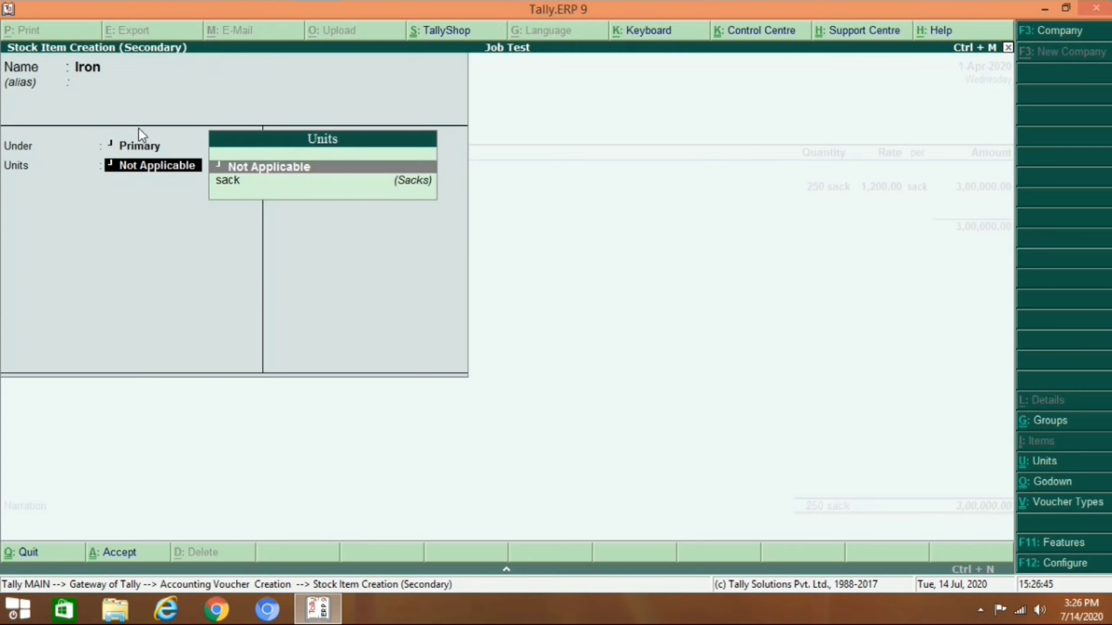
# Create a simple unit kg with formal name KiloW Gram and 0 decimal places, and assign it to Iron
pyautogui.hotkey('alt', 'c')
pyautogui.write('kg')
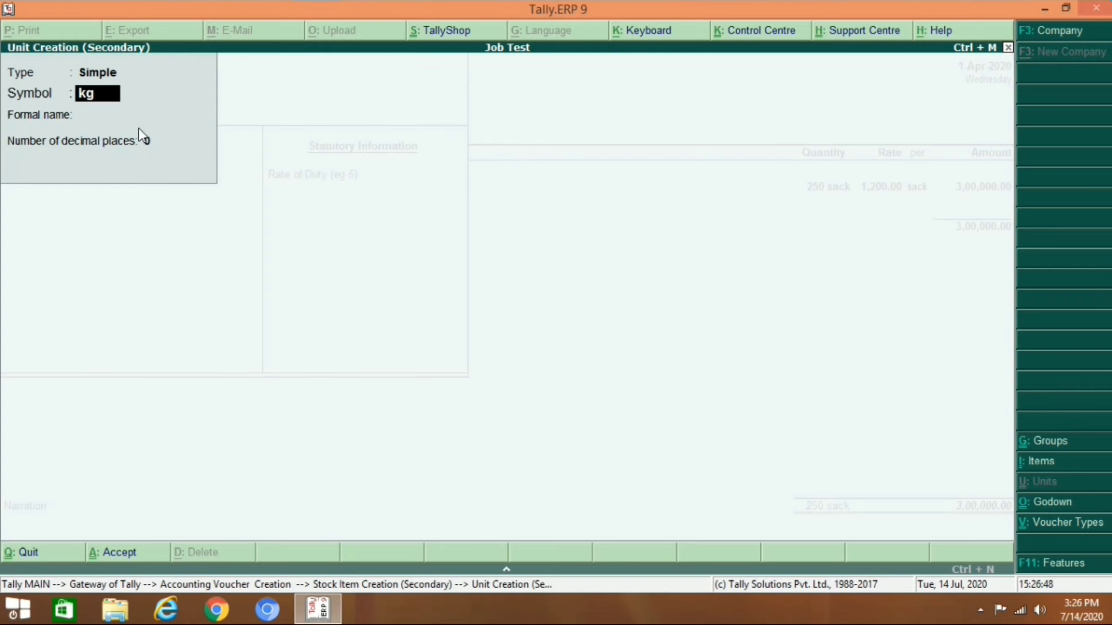
pyautogui.press('Return')
pyautogui.write('Kilo')
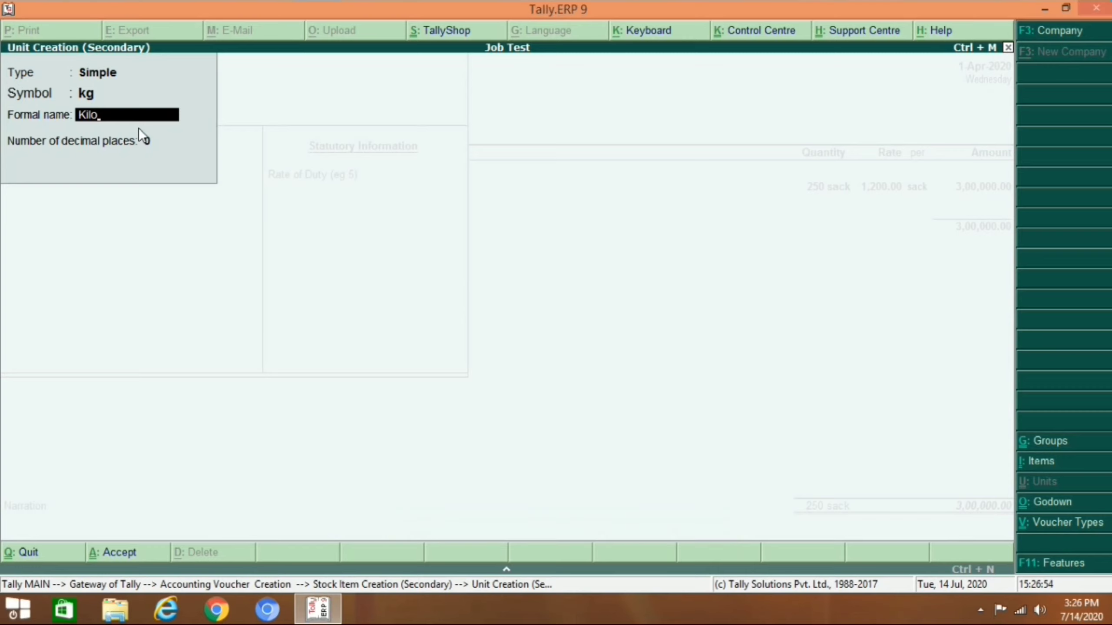
pyautogui.write('W Gram')
pyautogui.press('Return')
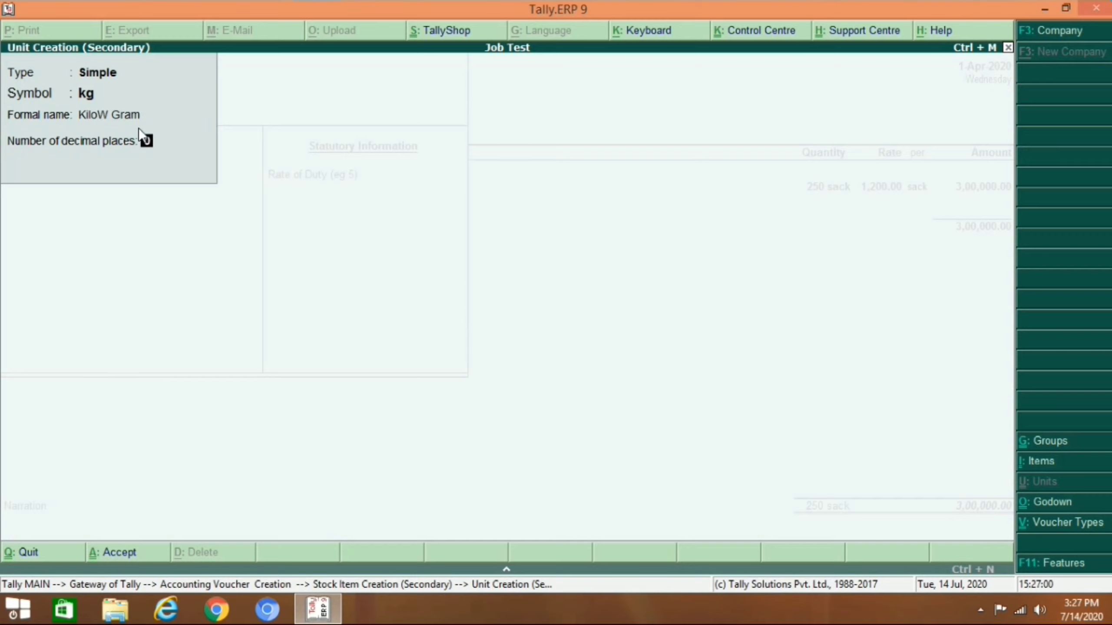
pyautogui.press('Return')
pyautogui.press('Return')
pyautogui.press('Return')
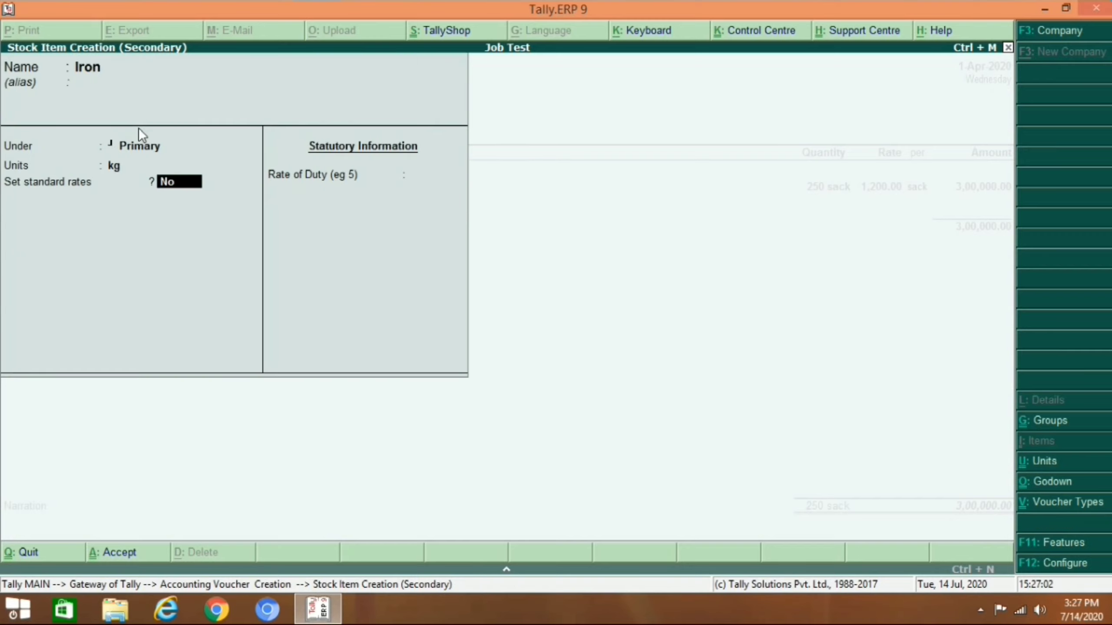
# Enable standard rates for the Iron item and set its standard cost to 75 per kg
pyautogui.press('y')
pyautogui.press('Return')
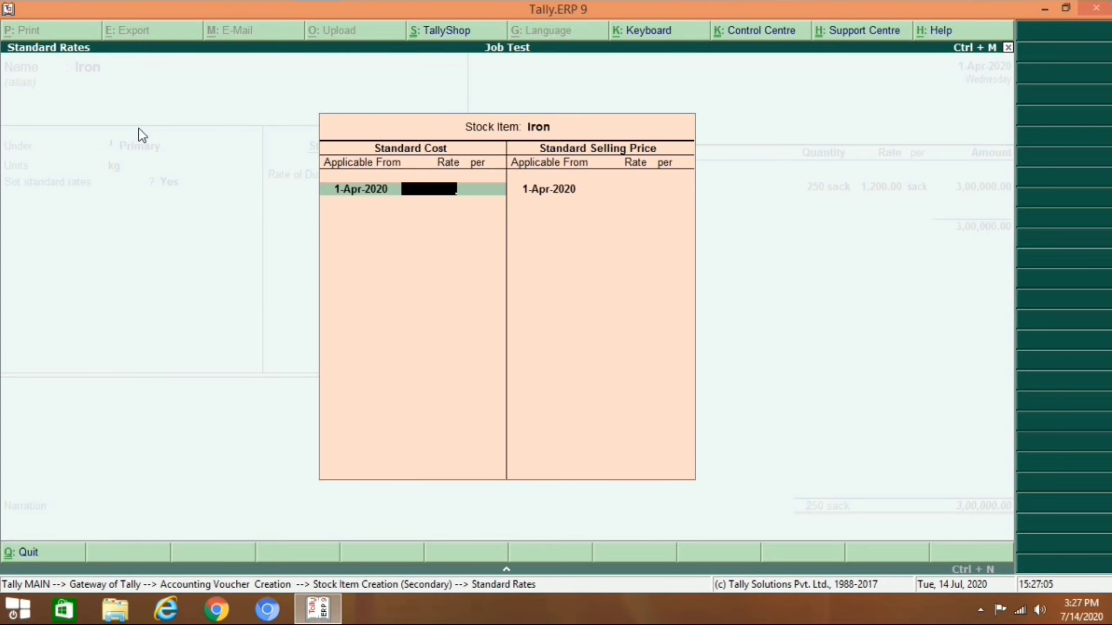
pyautogui.write('75')
pyautogui.press('Return')
pyautogui.press('Return')
pyautogui.press('Return')
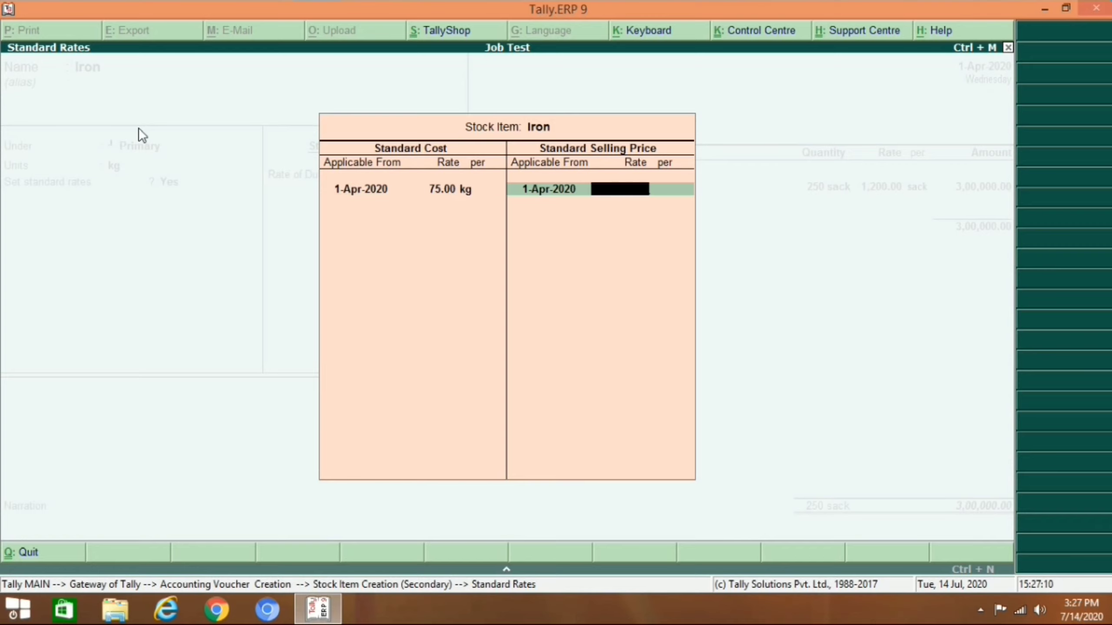
# Leave Iron's standard selling price blank and save the stock item into the voucher
pyautogui.press('Return')
pyautogui.press('Return')
pyautogui.press('Return')
pyautogui.press('Return')
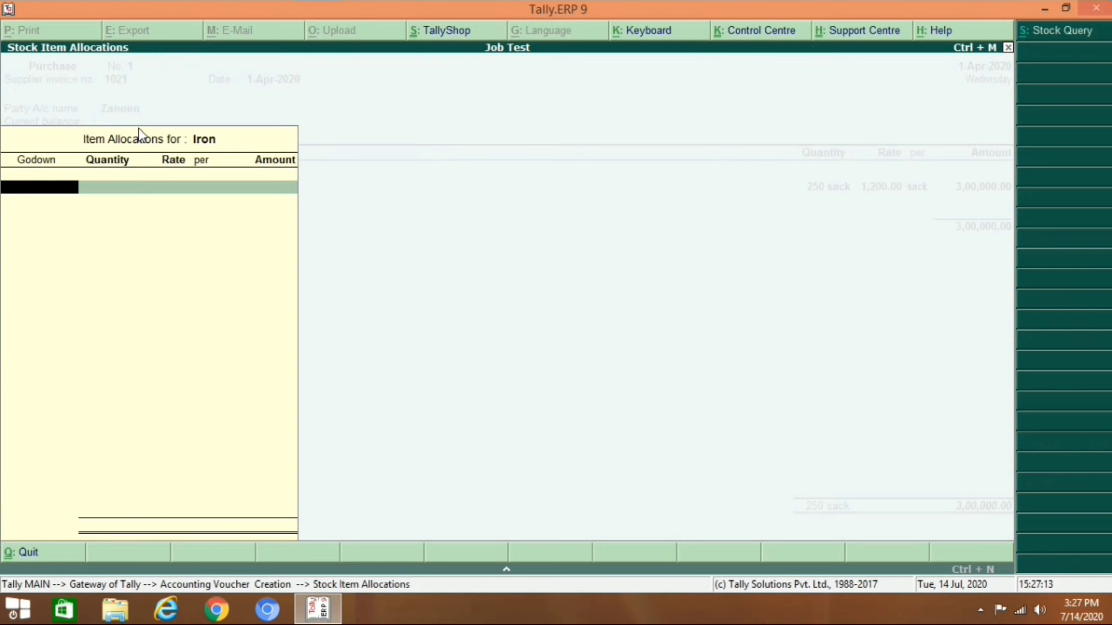
pyautogui.press('Return')
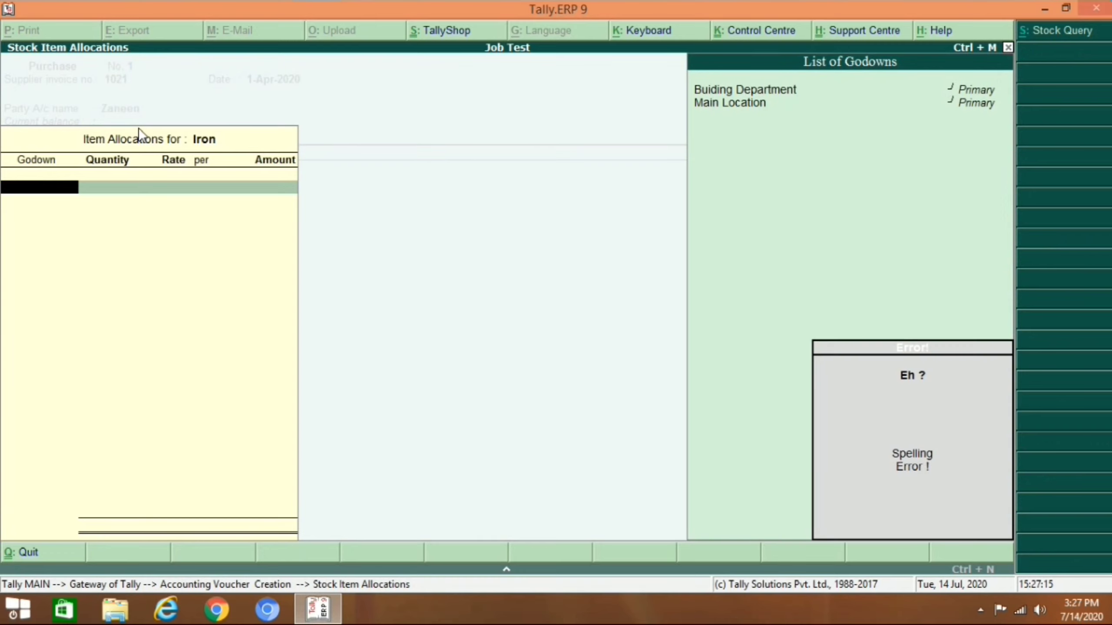
pyautogui.press('Escape')
pyautogui.press('Escape')
pyautogui.press('Return')
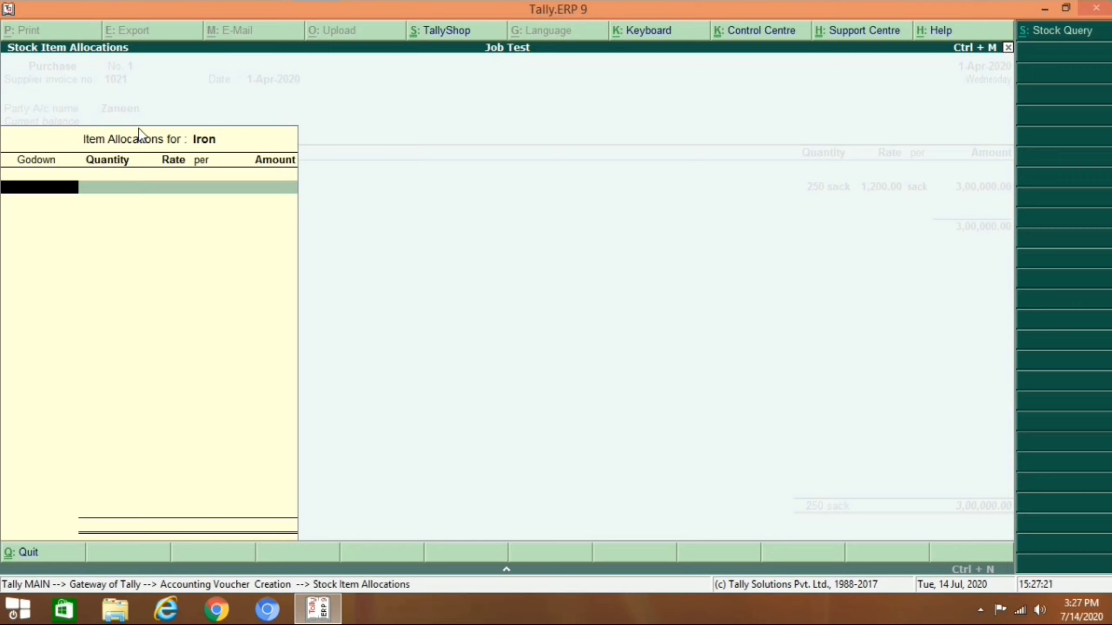
# Allocate 15,000 kg of Iron to the Buiding Department godown at the standard rate of 75 per kg
pyautogui.press('Return')
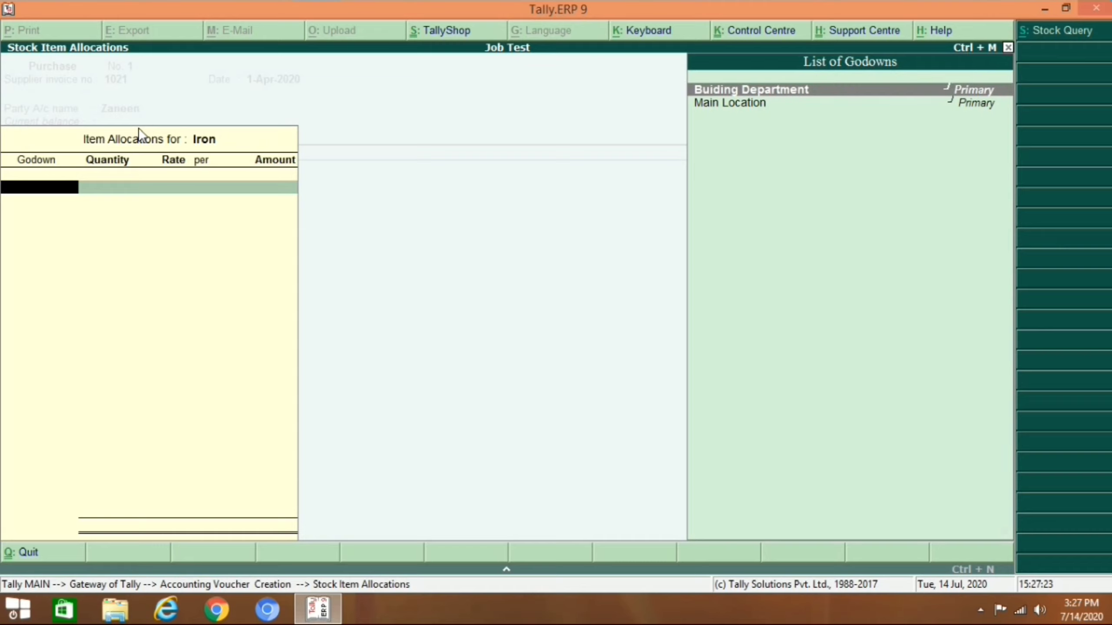
pyautogui.press('Return')
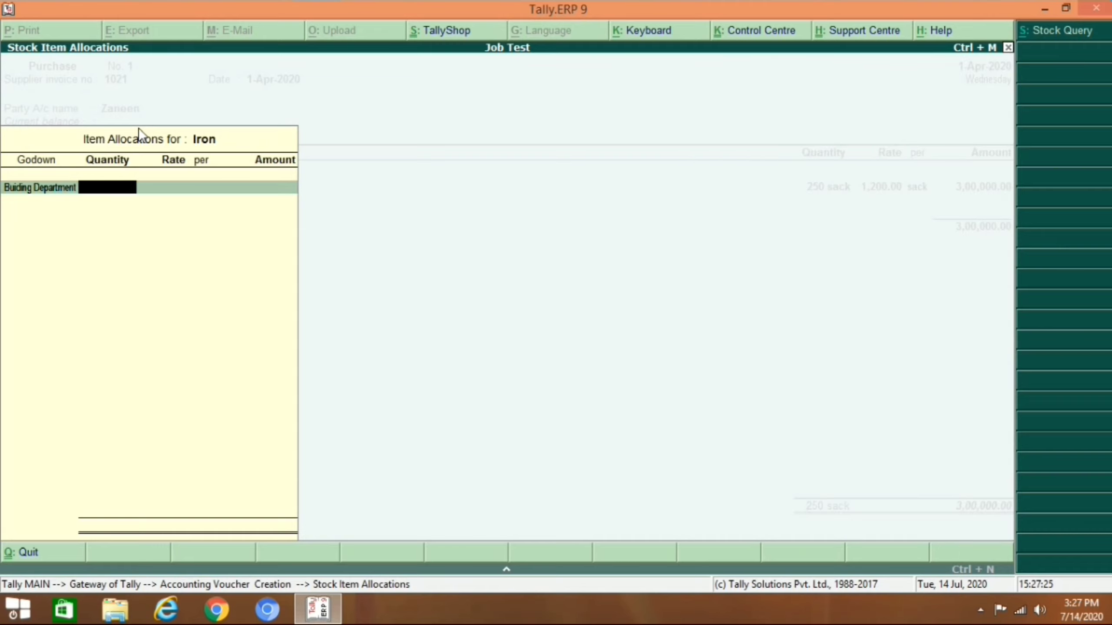
pyautogui.write('15000')
pyautogui.press('Return')
pyautogui.press('Return')
pyautogui.press('Return')
pyautogui.press('Return')
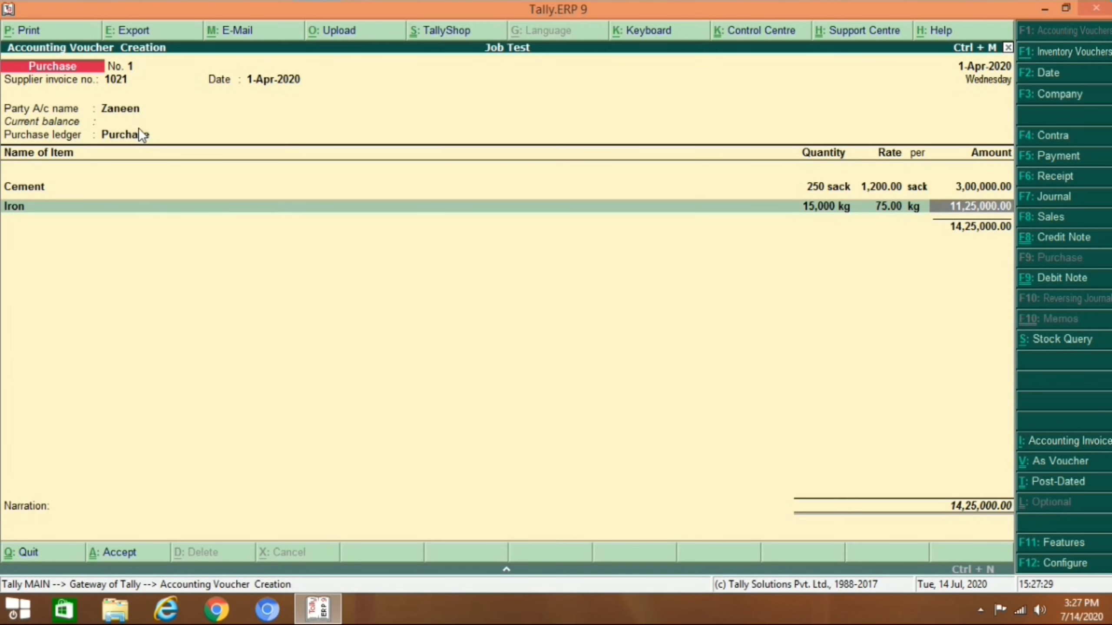
pyautogui.press('Return')
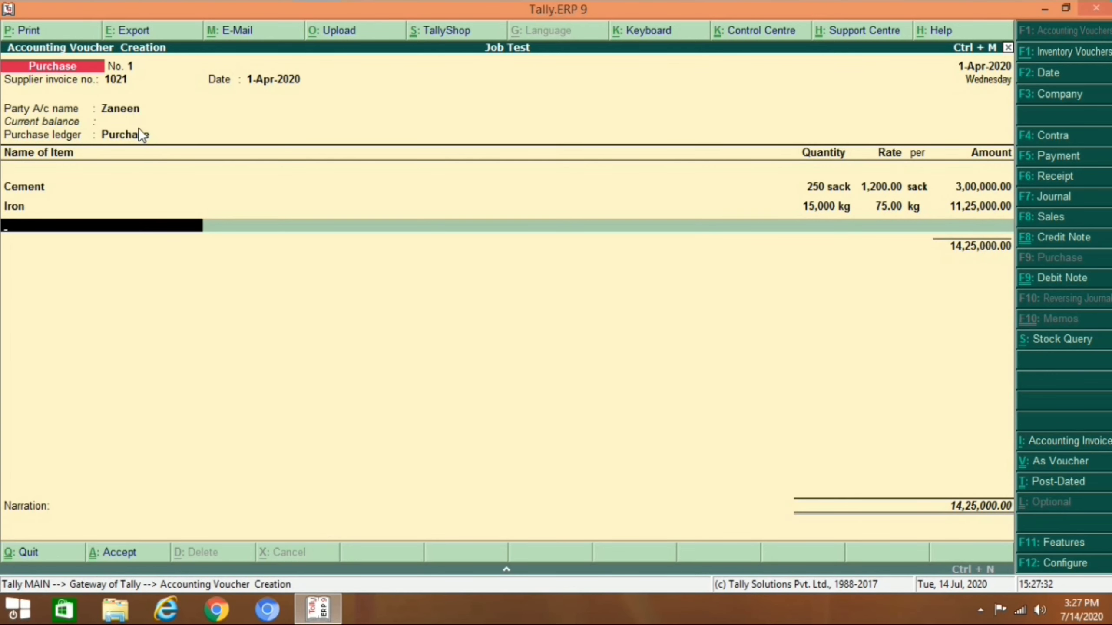
# Start a new stock item named Sand under the Primary group for the next voucher line
pyautogui.hotkey('alt', 'c')
pyautogui.write('Sans')
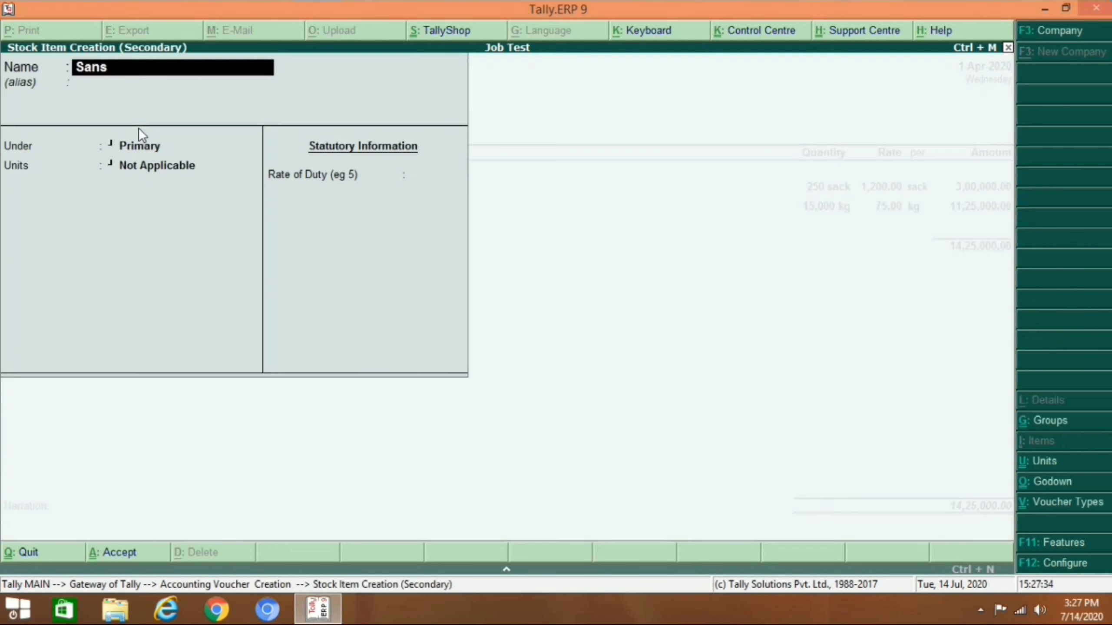
pyautogui.press('Return')
pyautogui.press('BackSpace')
pyautogui.press('BackSpace')
pyautogui.press('BackSpace')
pyautogui.write('nd')
pyautogui.press('Return')
pyautogui.press('Return')
pyautogui.press('Return')
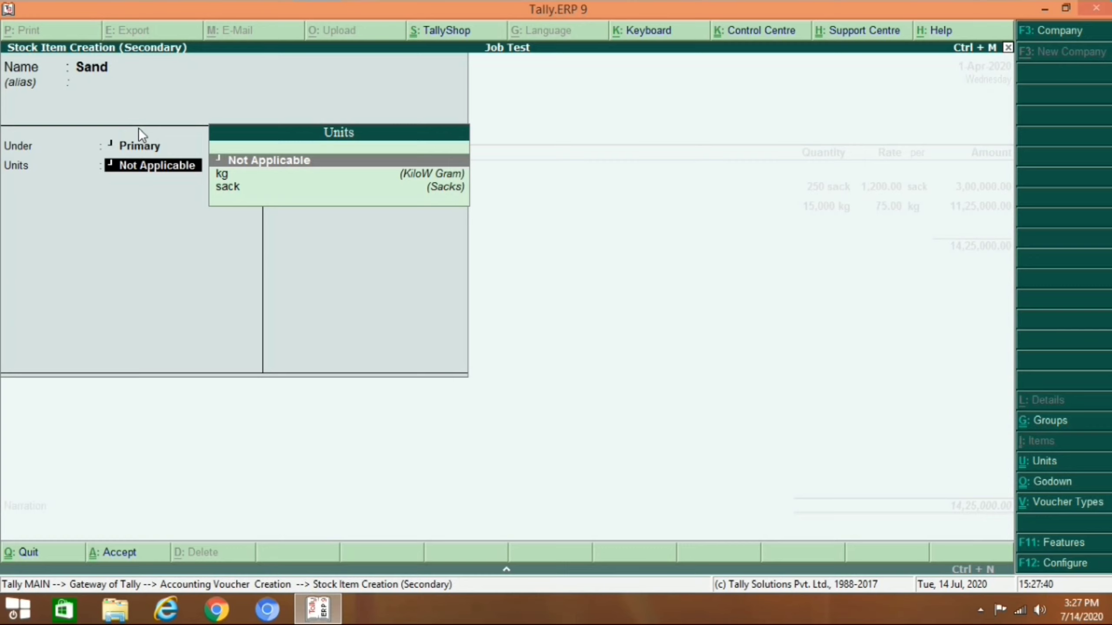
# Create a simple unit load with formal name Loads and 0 decimal places, and assign it to Sand
pyautogui.hotkey('alt', 'c')
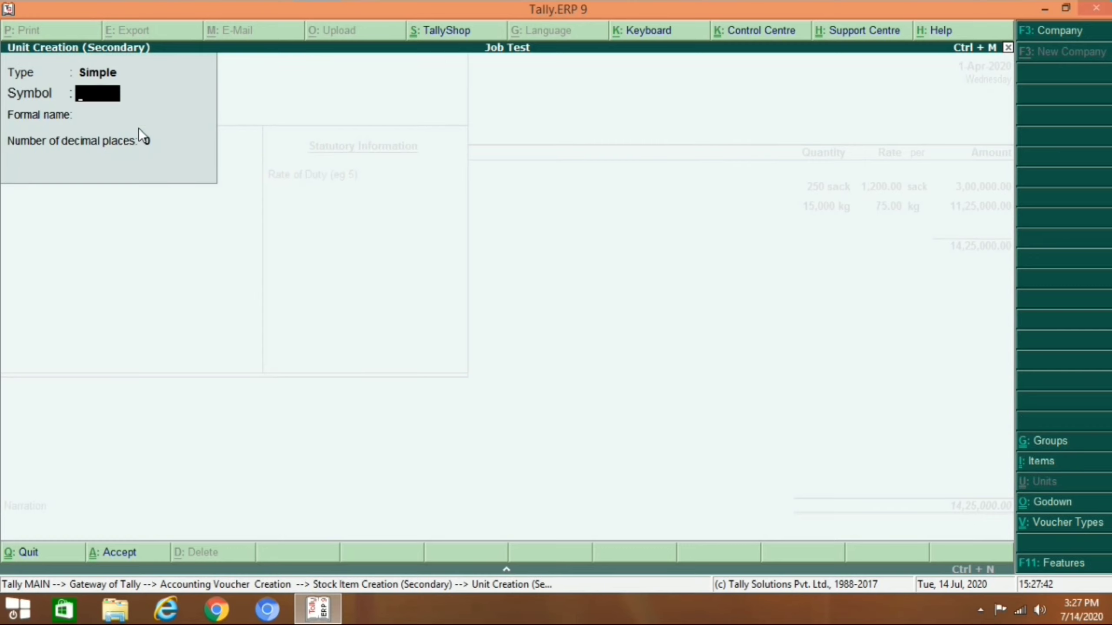
pyautogui.write('load')
pyautogui.press('Return')
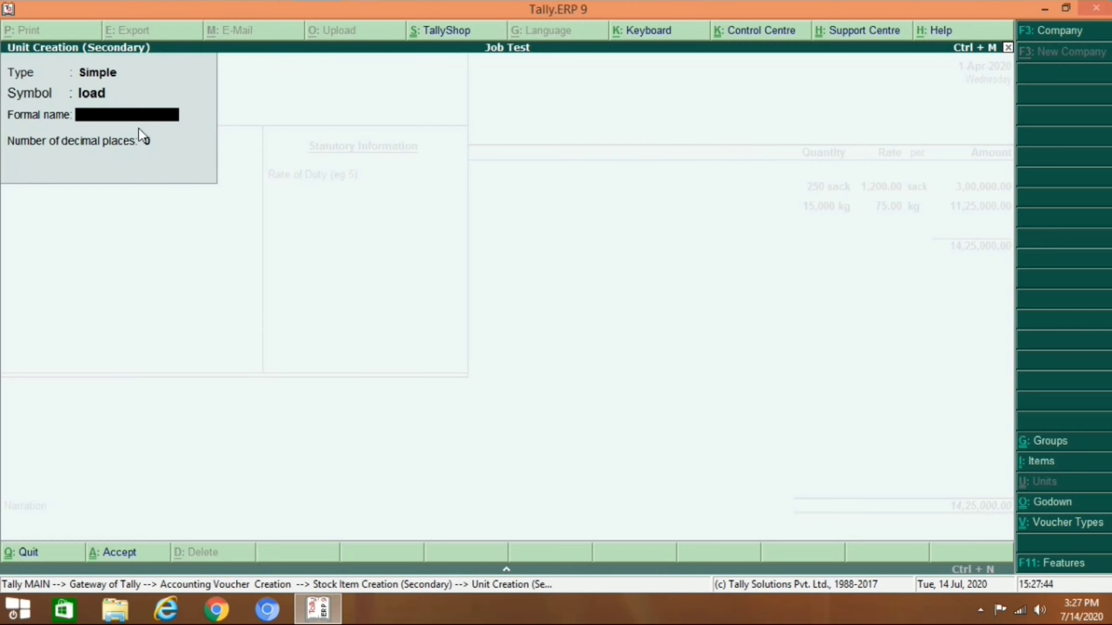
pyautogui.write('Load')
pyautogui.press('Return')
pyautogui.press('Return')
pyautogui.press('Return')
# Enable standard rates for the Sand item and set its standard cost to 2,500 per load
pyautogui.write('y')
pyautogui.press('Return')
pyautogui.press('Return')
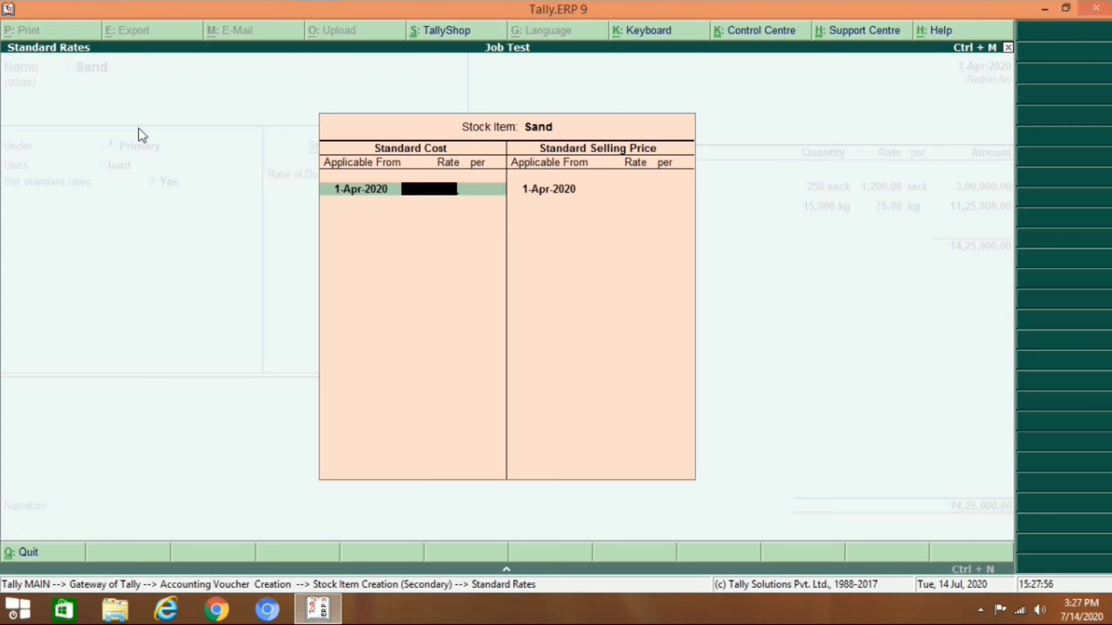
pyautogui.write('2500')
pyautogui.press('Return')
pyautogui.press('Return')
# Leave Sand's standard selling price and rate of duty blank and save the stock item into the voucher
pyautogui.press('Return')
pyautogui.press('Return')
pyautogui.press('Return')
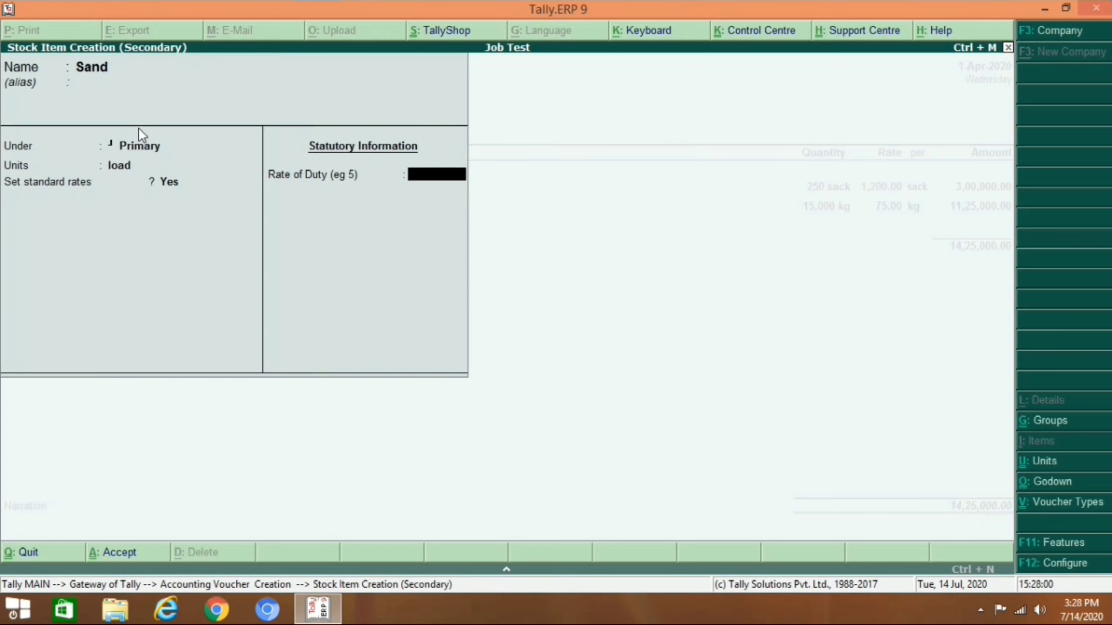
pyautogui.press('Return')
pyautogui.press('Return')
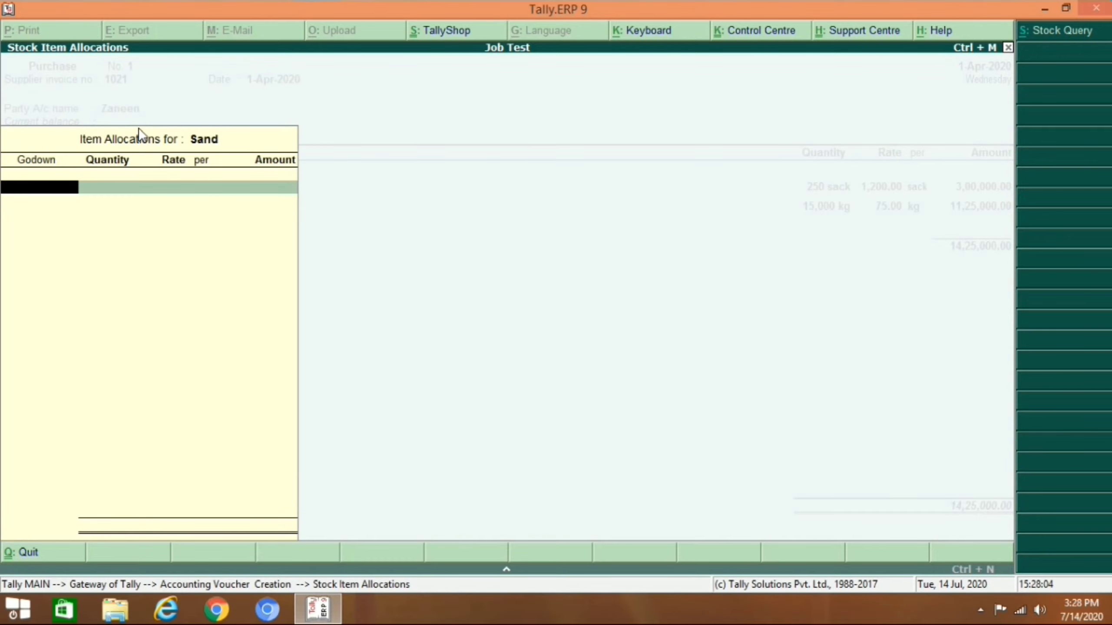
# Allocate 60 load of Sand to the Buiding Department godown at the standard rate of 2,500 per load
pyautogui.press('Return')
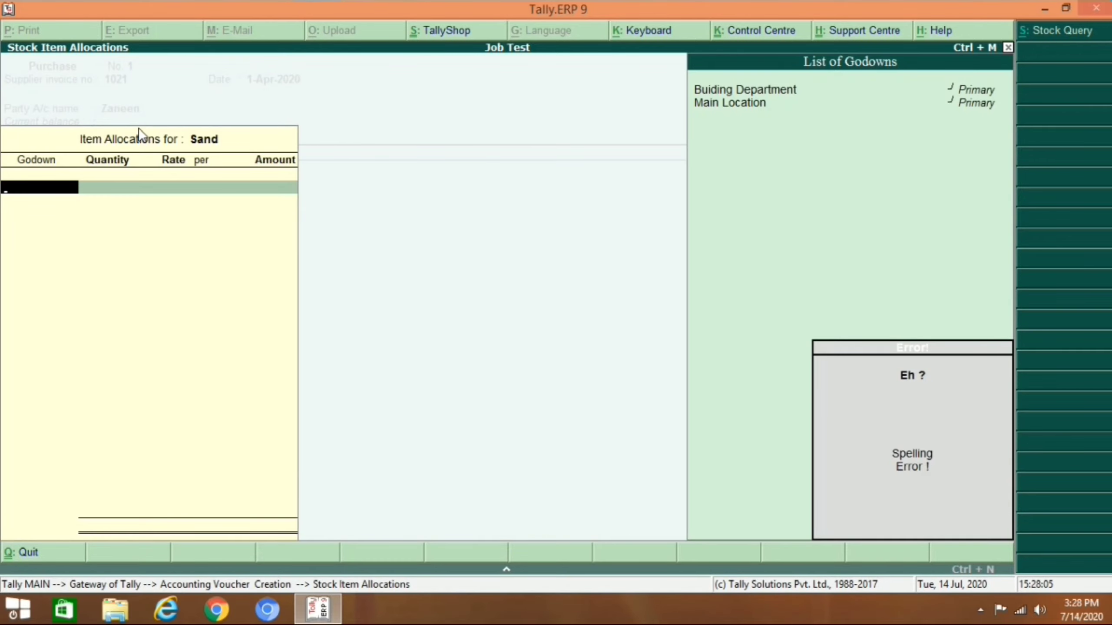
pyautogui.press('Return')
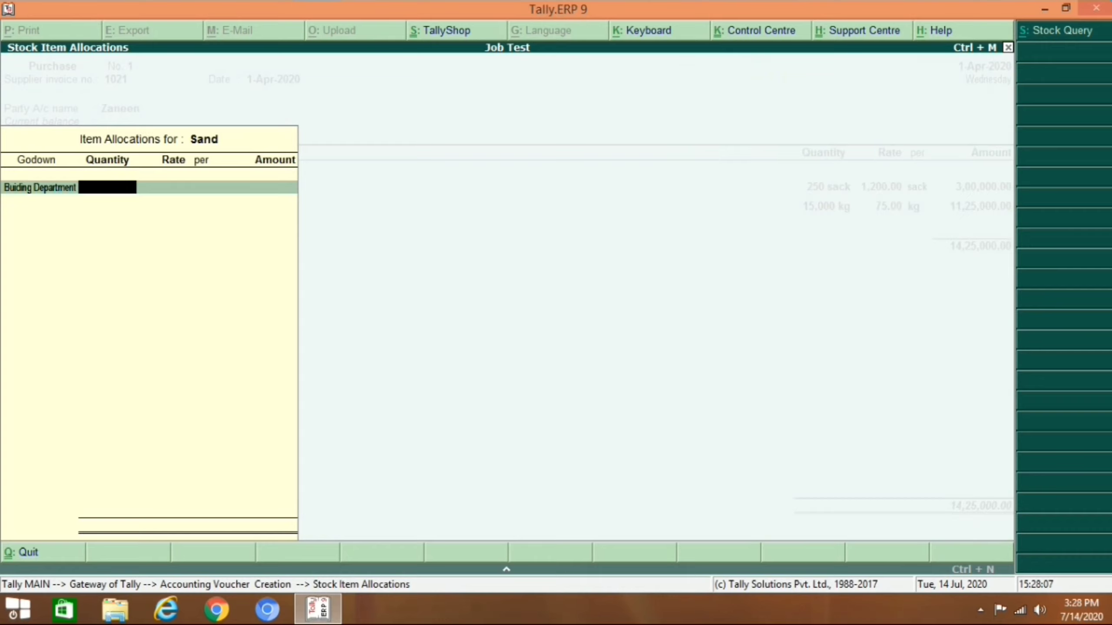
pyautogui.write('60')
pyautogui.press('Return')
pyautogui.press('Return')
pyautogui.press('Return')
pyautogui.press('Return')
pyautogui.press('Return')
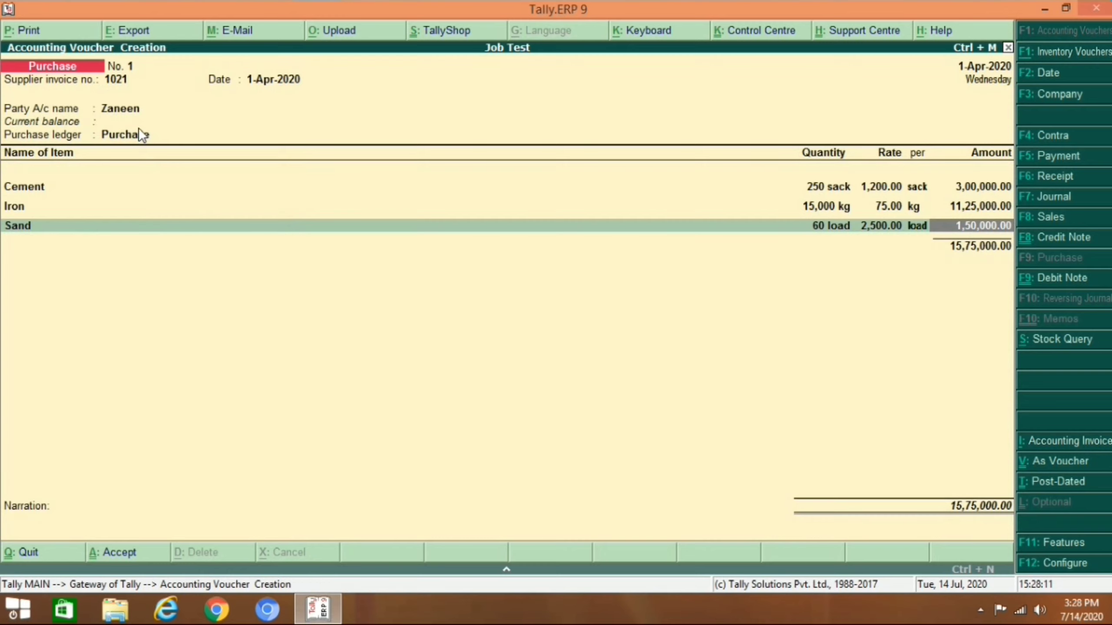
pyautogui.press('Return')
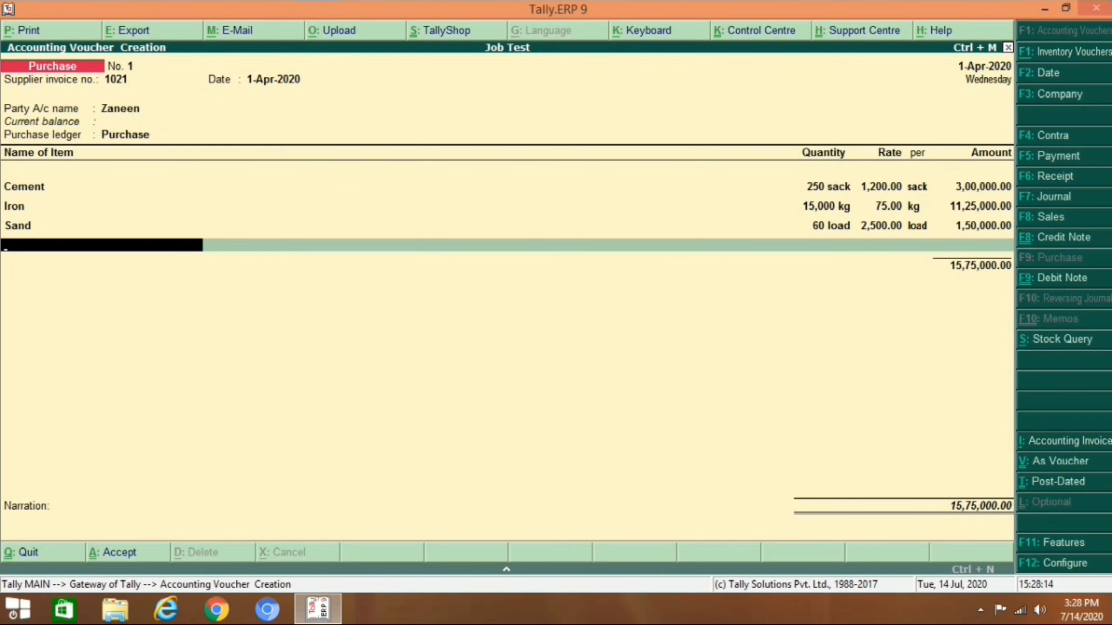
# Start a new stock item named Bricks under the Primary group
pyautogui.hotkey('alt', 'c')
pyautogui.write('B')
pyautogui.write('ricks')
pyautogui.press('Return')
pyautogui.press('Return')
pyautogui.press('Return')
# Create a simple unit nos with formal name Numbers and 0 decimal places, and assign it to Bricks
pyautogui.hotkey('alt', 'c')
pyautogui.write('nos')
pyautogui.press('Return')
pyautogui.write('Numbers')
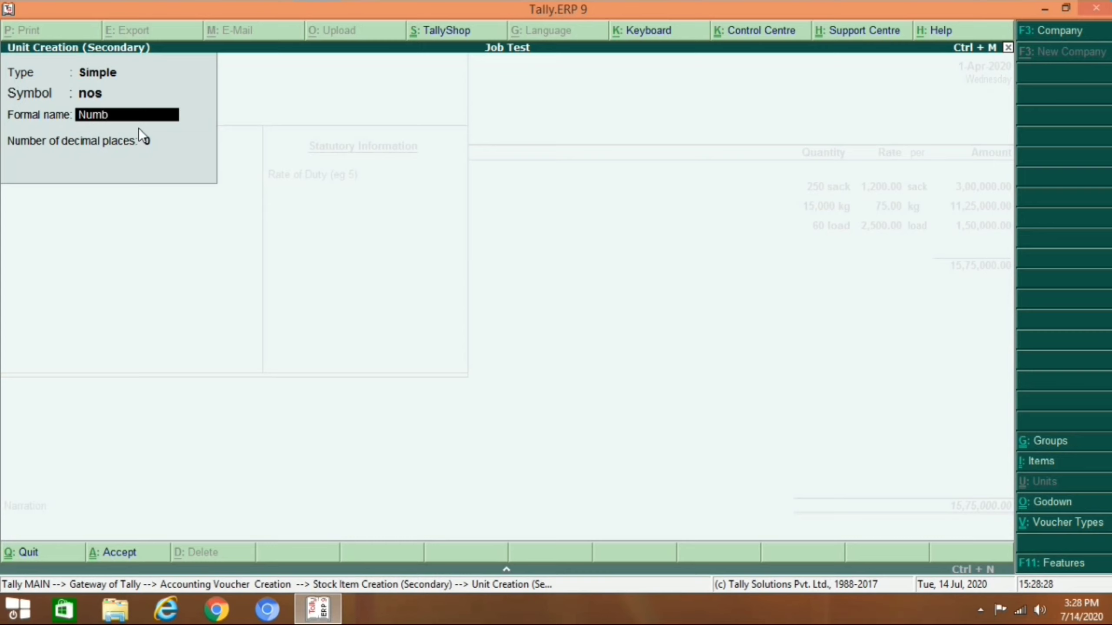
pyautogui.press('Return')
pyautogui.press('Return')
pyautogui.press('Return')
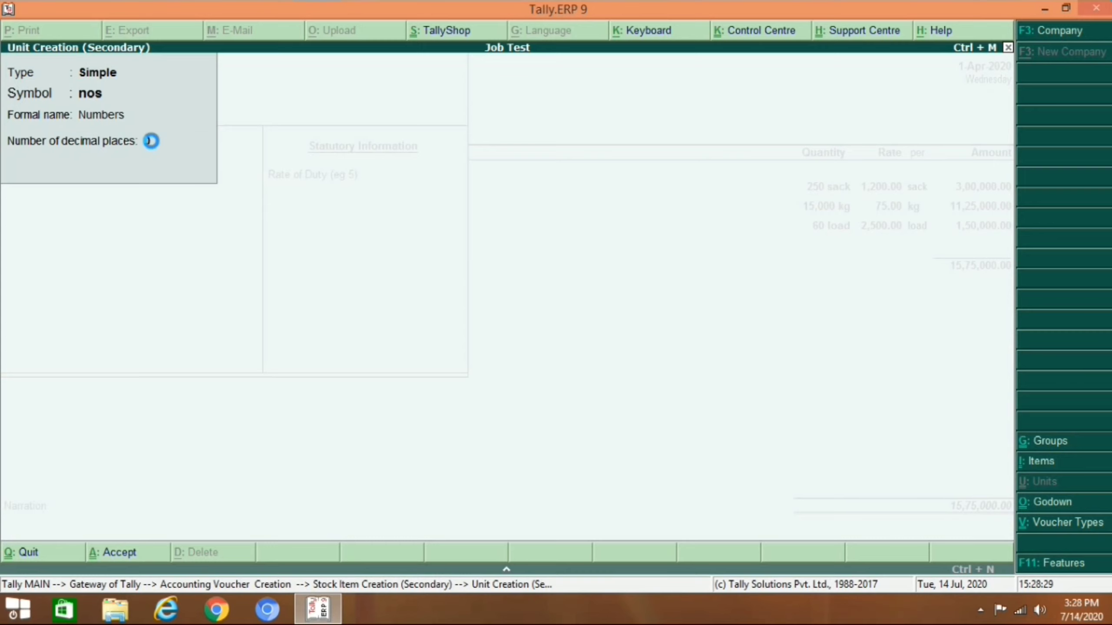
pyautogui.press('Return')
# Enable standard rates for the Bricks item and set its standard cost to 22 per NOS
pyautogui.write('y')
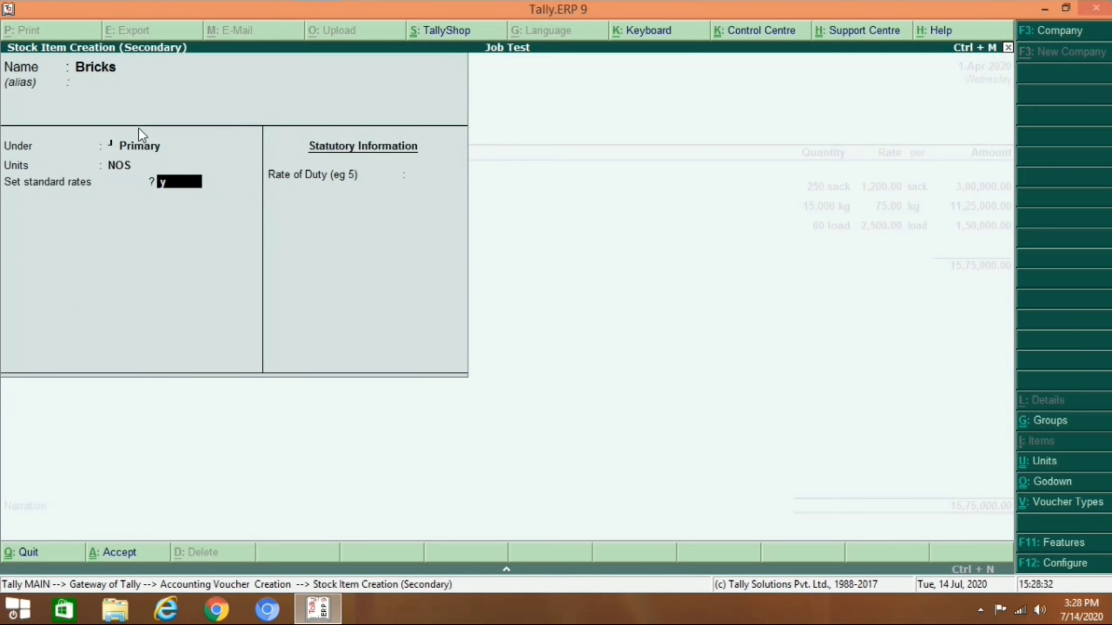
pyautogui.press('Return')
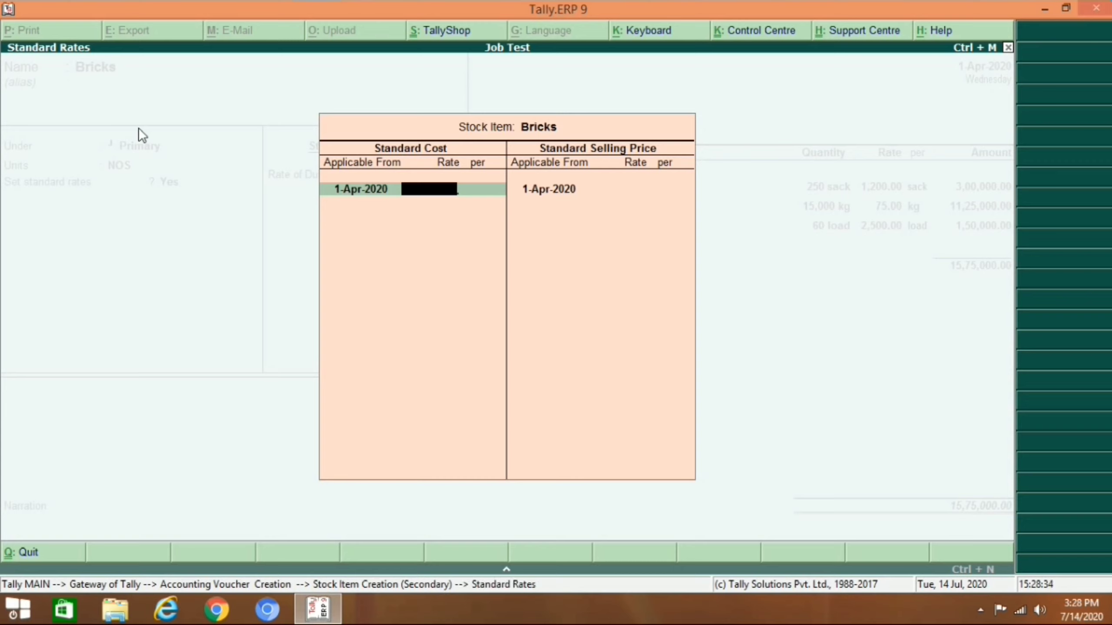
pyautogui.write('22')
pyautogui.press('Return')
pyautogui.press('Return')
# Leave Bricks' standard selling price blank and save the stock item into the voucher
pyautogui.press('Return')
pyautogui.press('Return')
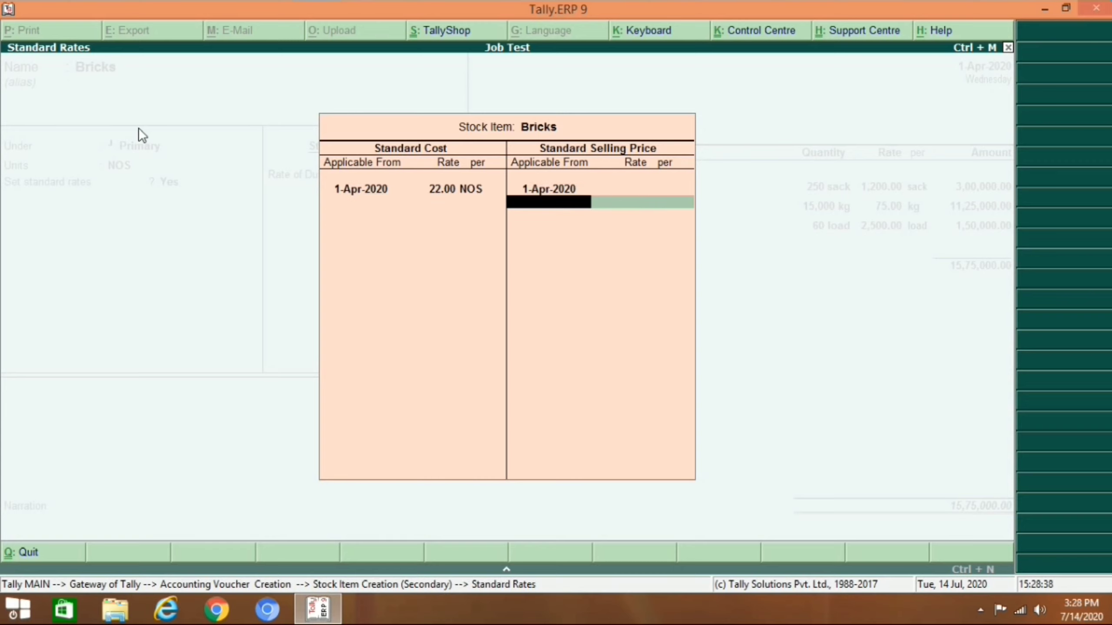
pyautogui.press('Return')
pyautogui.press('Return')
pyautogui.press('Return')
pyautogui.press('Return')
# Allocate 8,000 NOS of Bricks to the Buiding Department godown at the standard rate of 22
pyautogui.write('Bu')
pyautogui.press('Return')
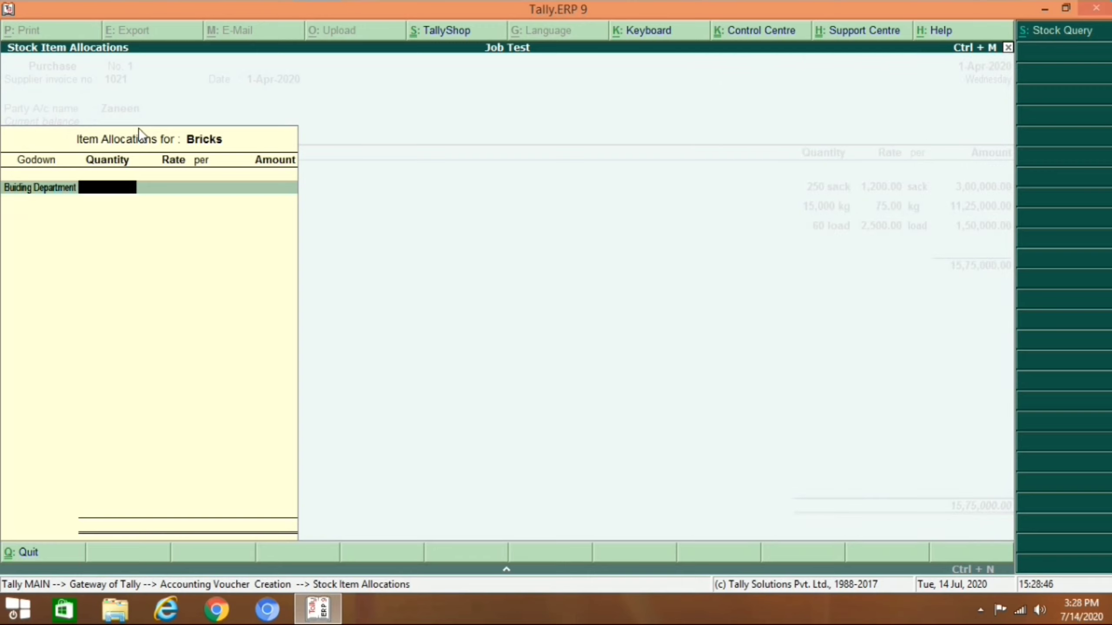
pyautogui.write('8000')
pyautogui.press('Return')
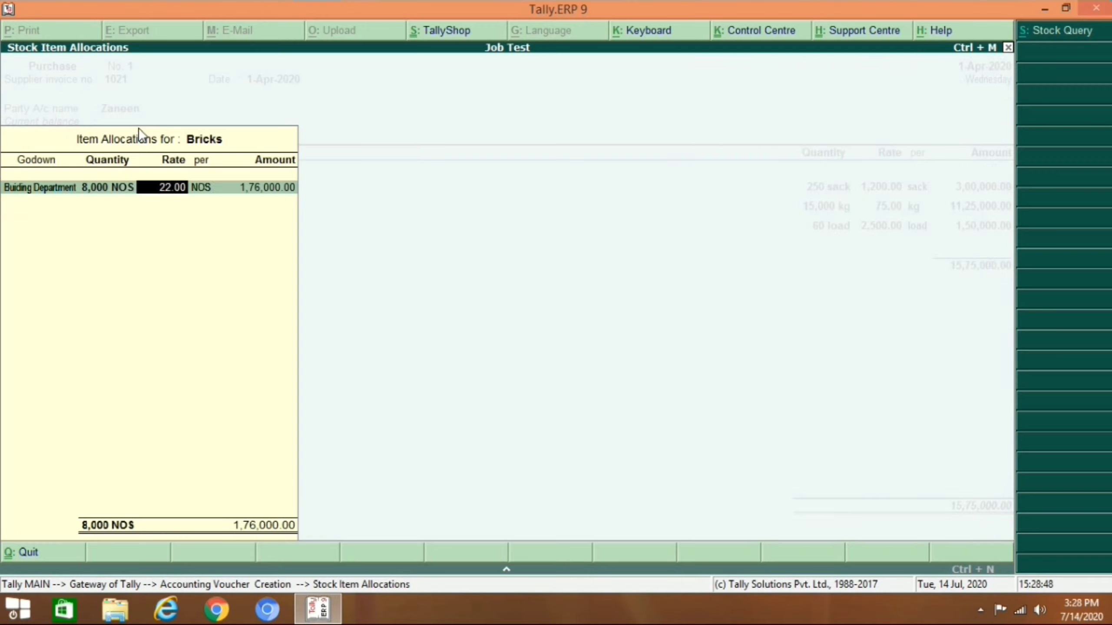
pyautogui.press('Return')
pyautogui.press('Return')
pyautogui.press('Return')
pyautogui.press('Return')
# Start a new stock item named Metal under the Primary group with load as its unit
pyautogui.hotkey('alt', 'c')
pyautogui.write('Metal')
pyautogui.press('Return')
pyautogui.press('Return')
pyautogui.press('Return')
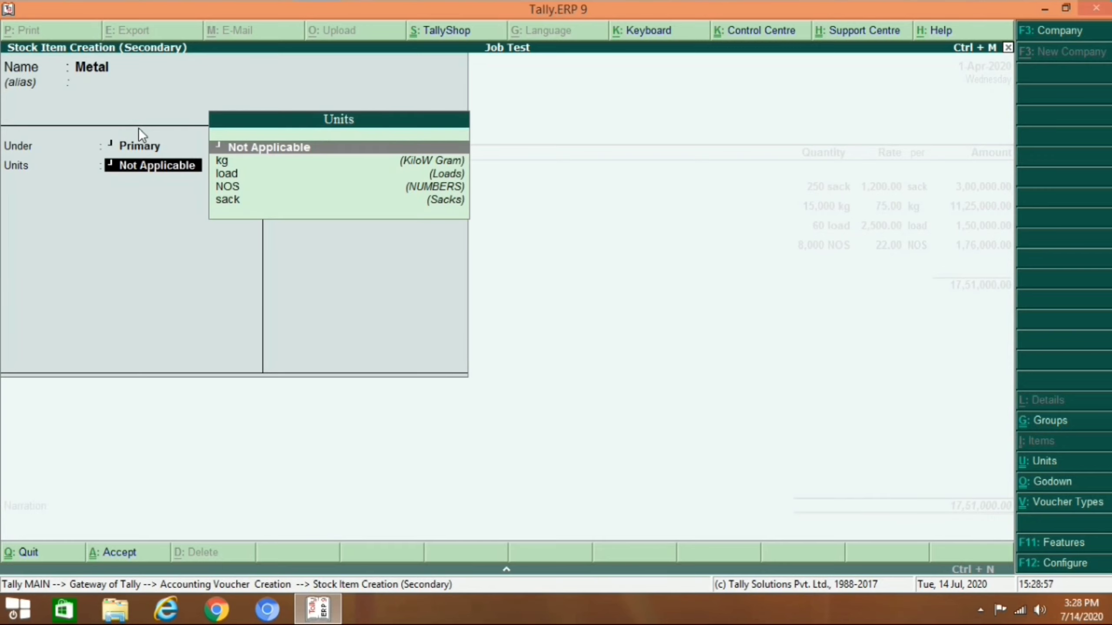
pyautogui.press('Down')
pyautogui.press('Down')
pyautogui.press('Return')
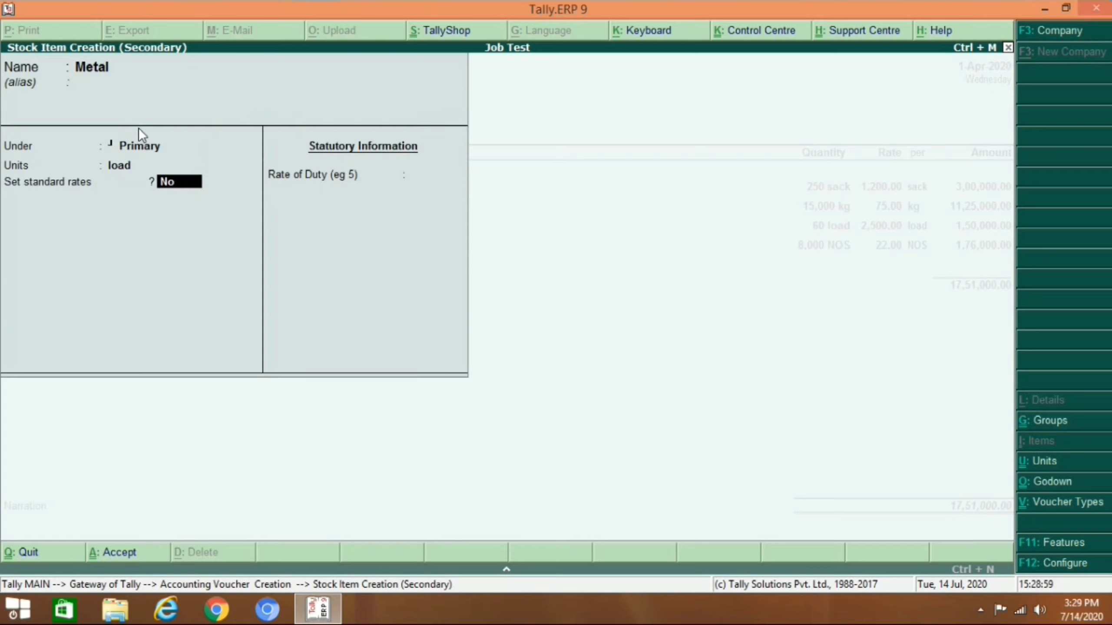
# Enable standard rates for the Metal item and set its standard cost to 3,500 per load
pyautogui.write('y')
pyautogui.press('Return')
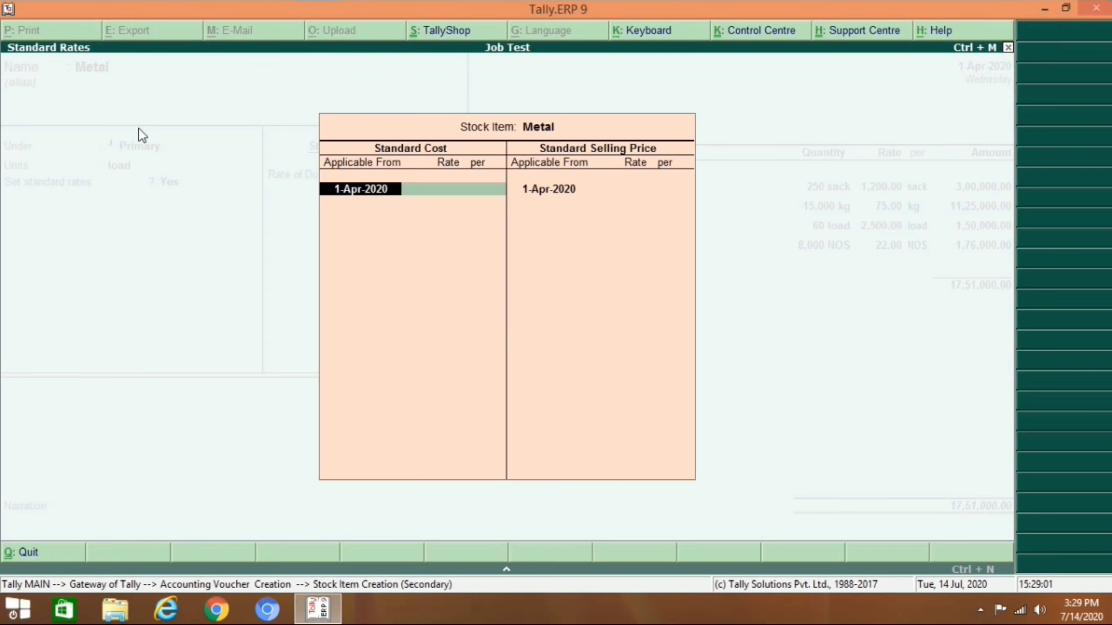
pyautogui.press('Return')
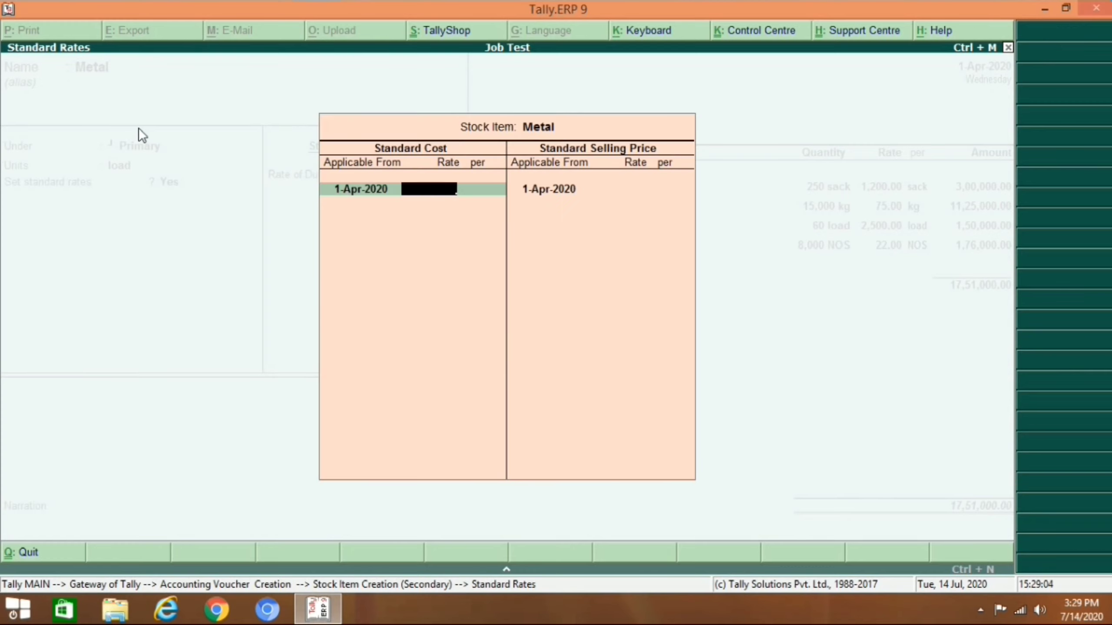
pyautogui.write('3500')
pyautogui.press('Return')
pyautogui.press('Return')
# Leave Metal's standard selling price blank and save the stock item into the voucher
pyautogui.press('Return')
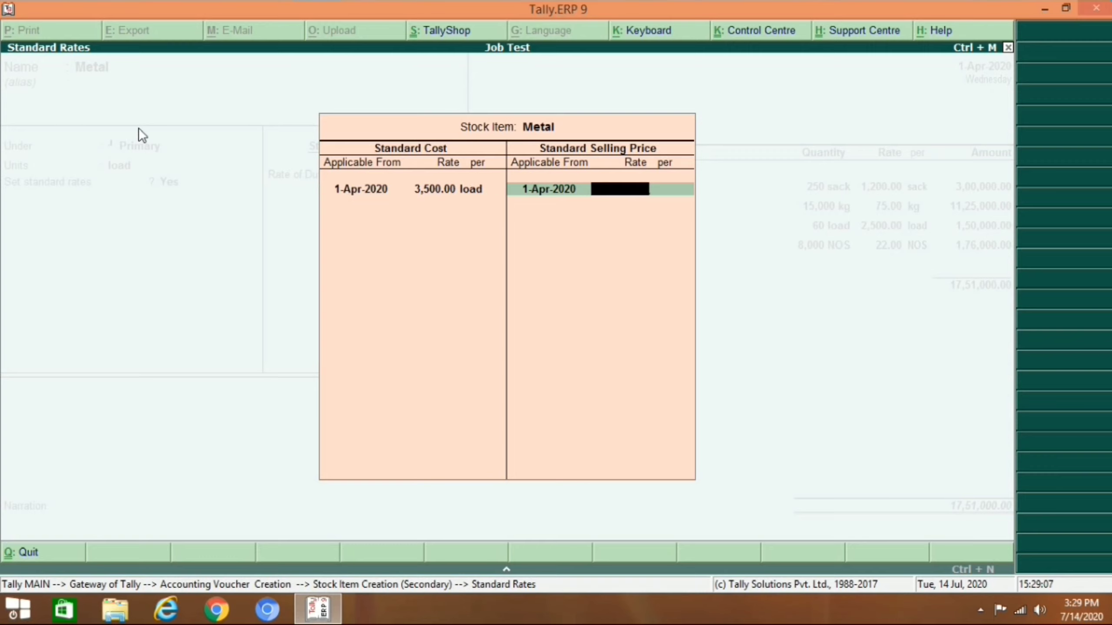
pyautogui.press('Return')
pyautogui.press('Return')
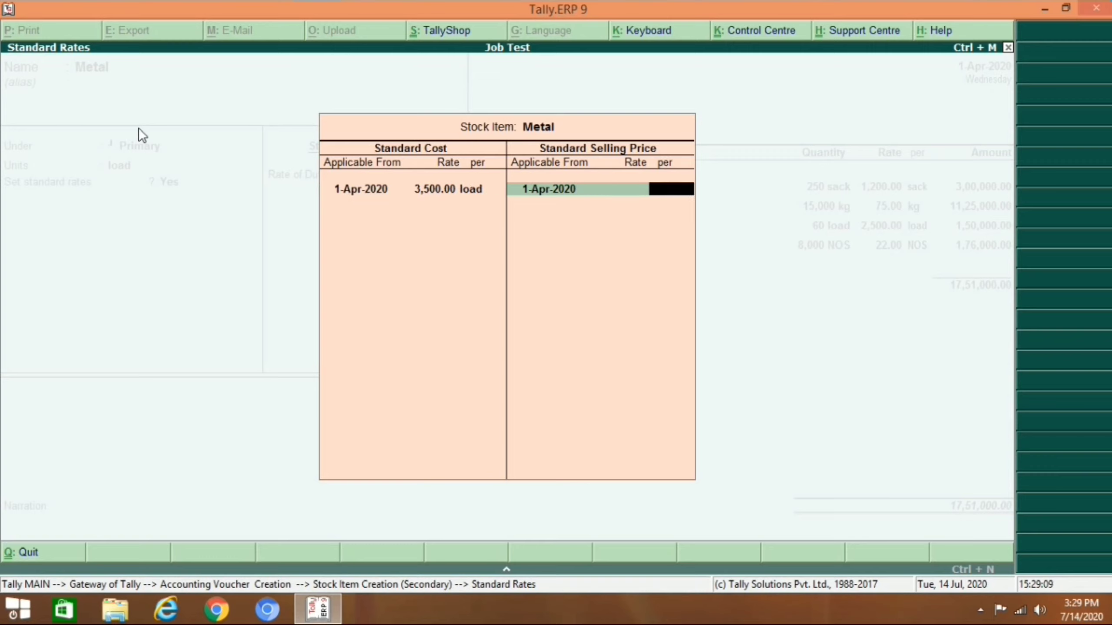
pyautogui.press('Return')
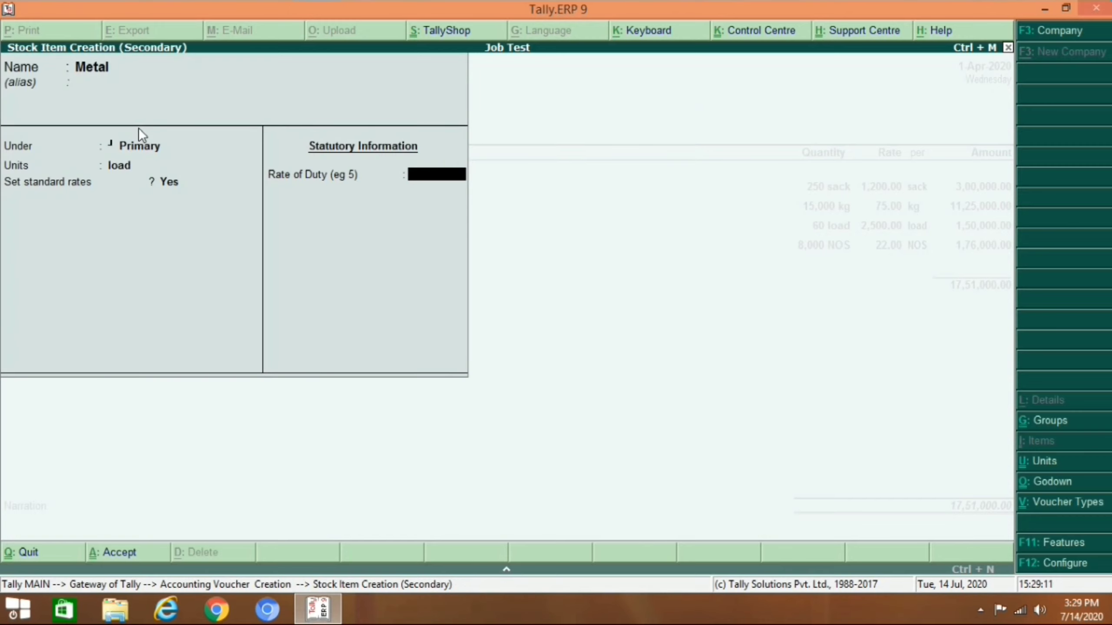
pyautogui.hotkey('ctrl', 'a')
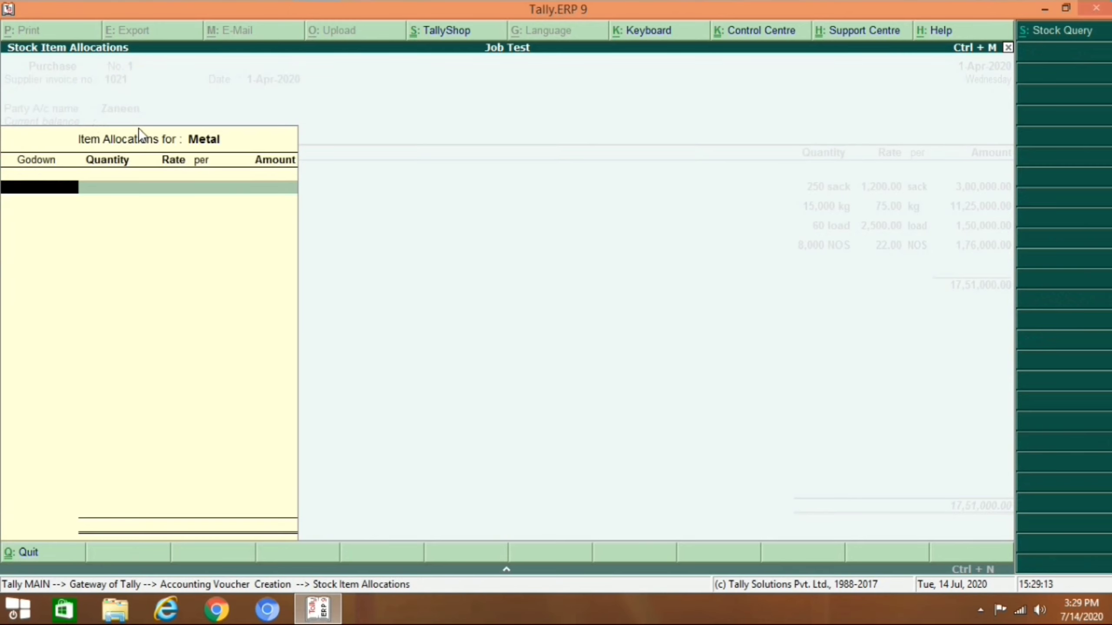
# Allocate 25 load of Metal to the Buiding Department godown at the standard rate of 3,500 per load
pyautogui.write('Bu')
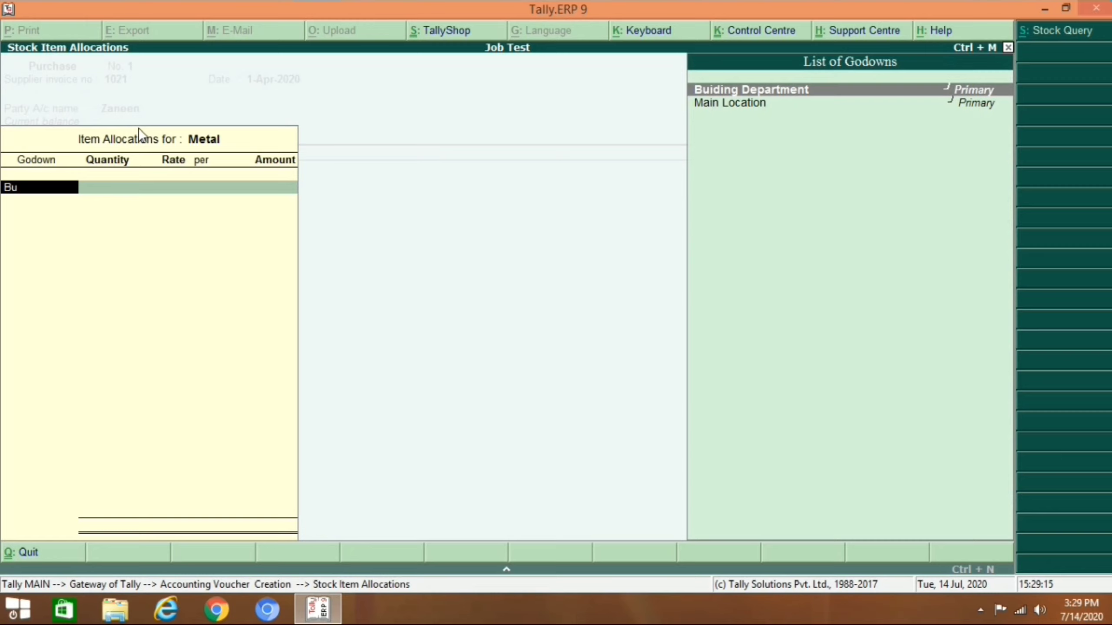
pyautogui.press('Return')
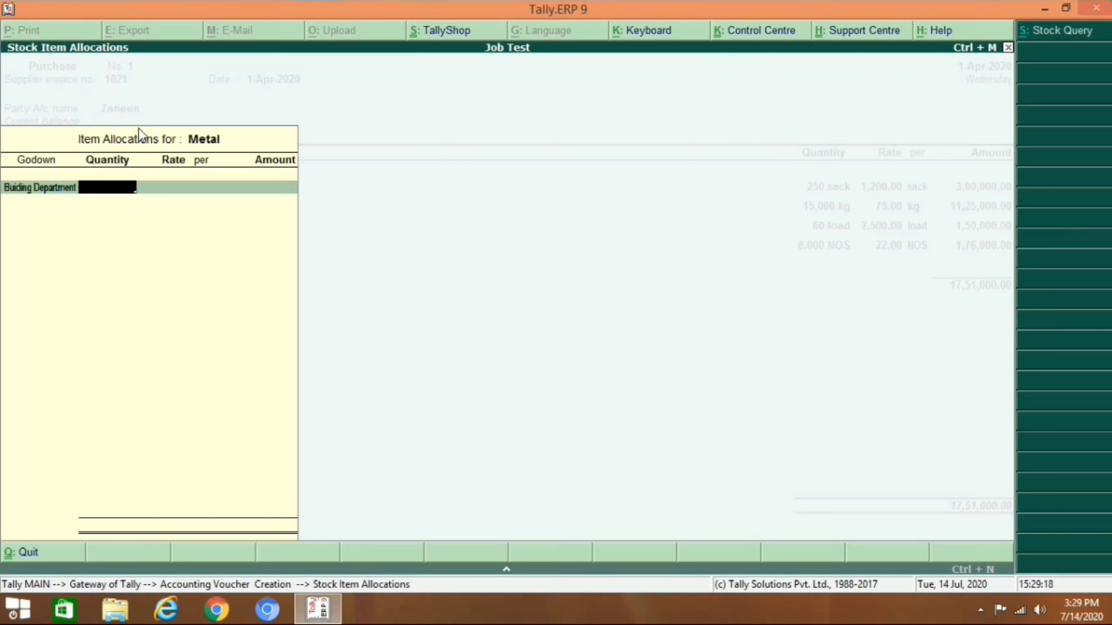
pyautogui.write('25')
pyautogui.press('Return')
pyautogui.press('Return')
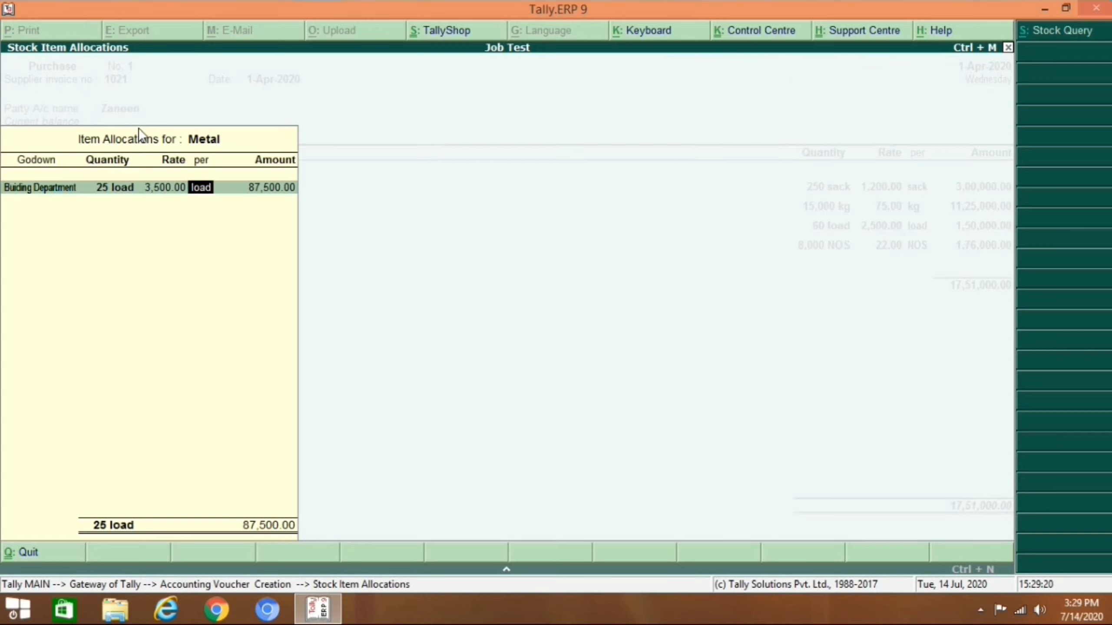
pyautogui.press('Return')
pyautogui.press('Return')
pyautogui.press('Return')
pyautogui.press('Return')
# End the item list, accept the full amount as a New Ref under the supplier invoice number, and save the purchase voucher
pyautogui.press('Return')
pyautogui.press('Return')
pyautogui.press('Return')
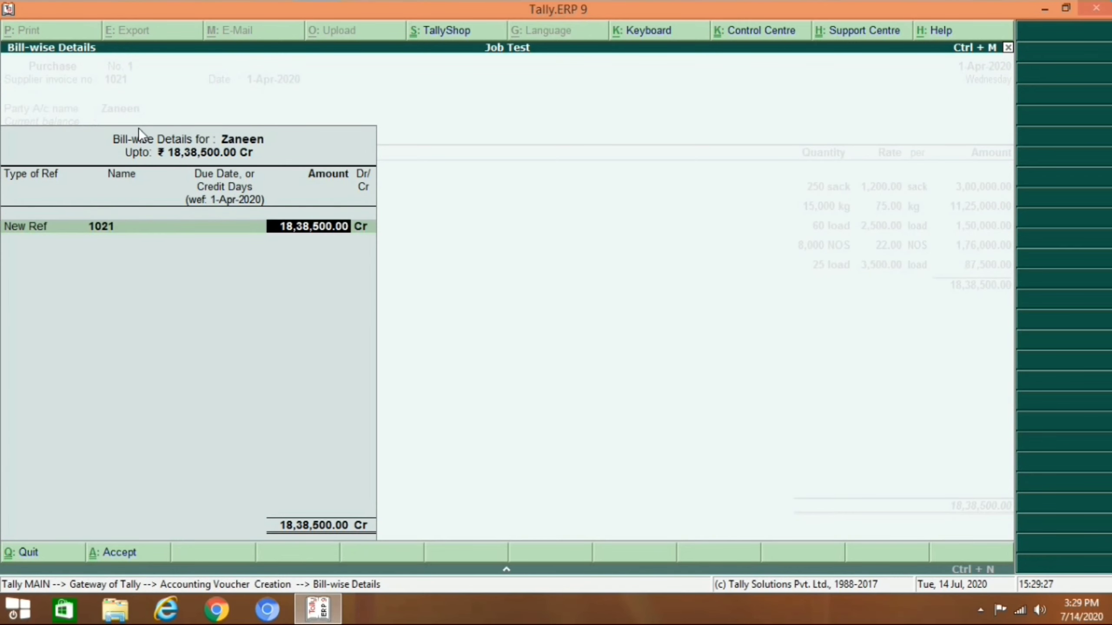
pyautogui.press('Return')
pyautogui.press('Return')
pyautogui.press('Return')
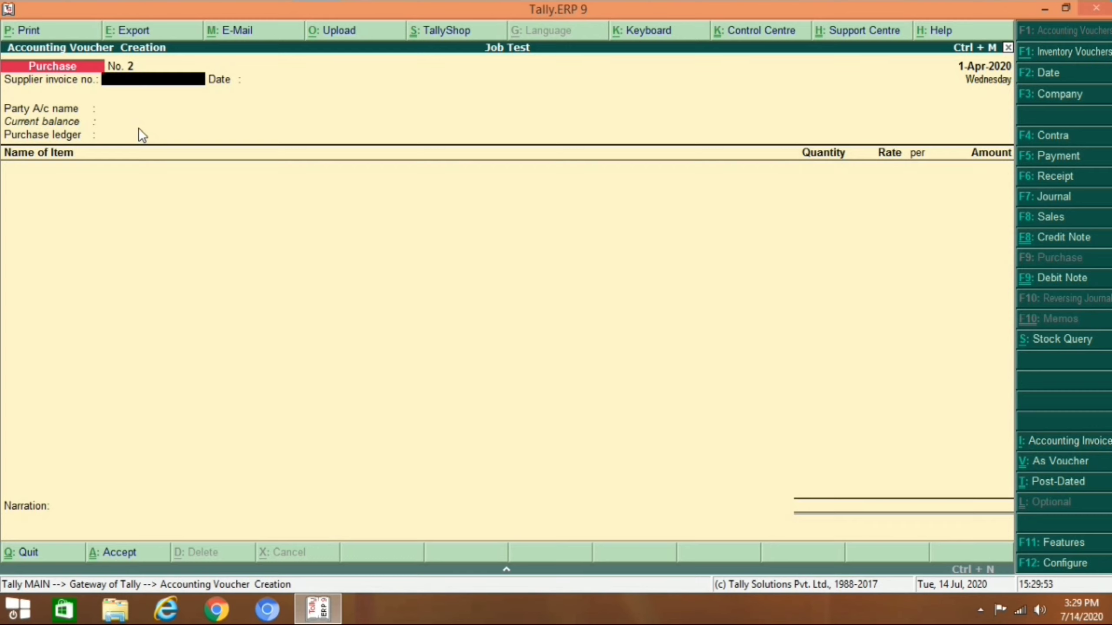
# Switch to a Receipt voucher and start a new ledger named Progress Progress Payament for its credit line
pyautogui.press('F6')
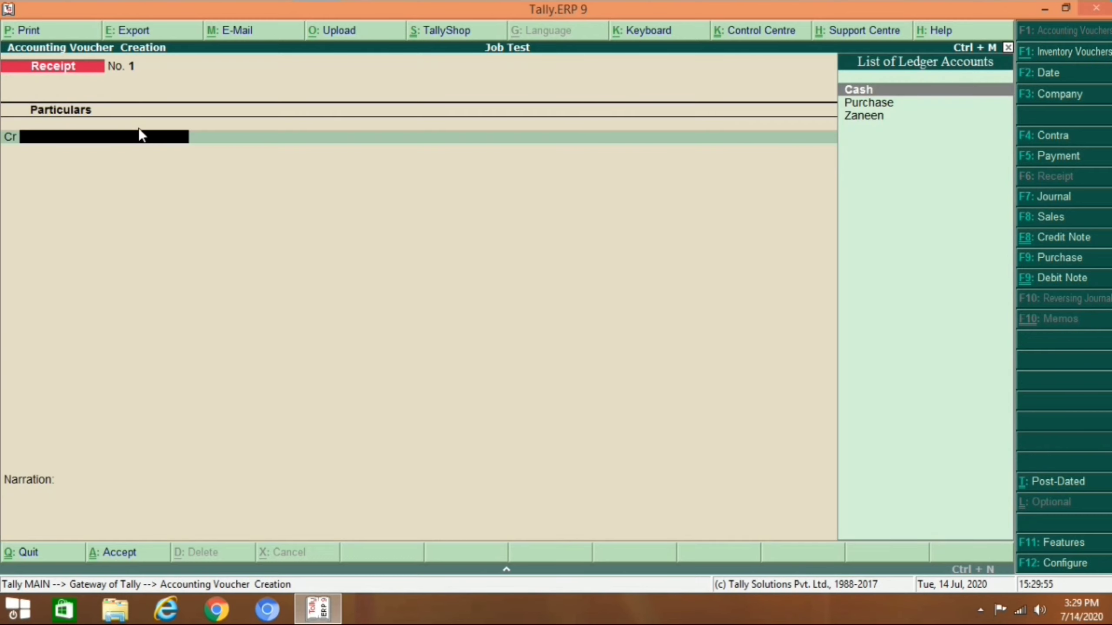
pyautogui.hotkey('alt', 'c')
pyautogui.write('Pro')
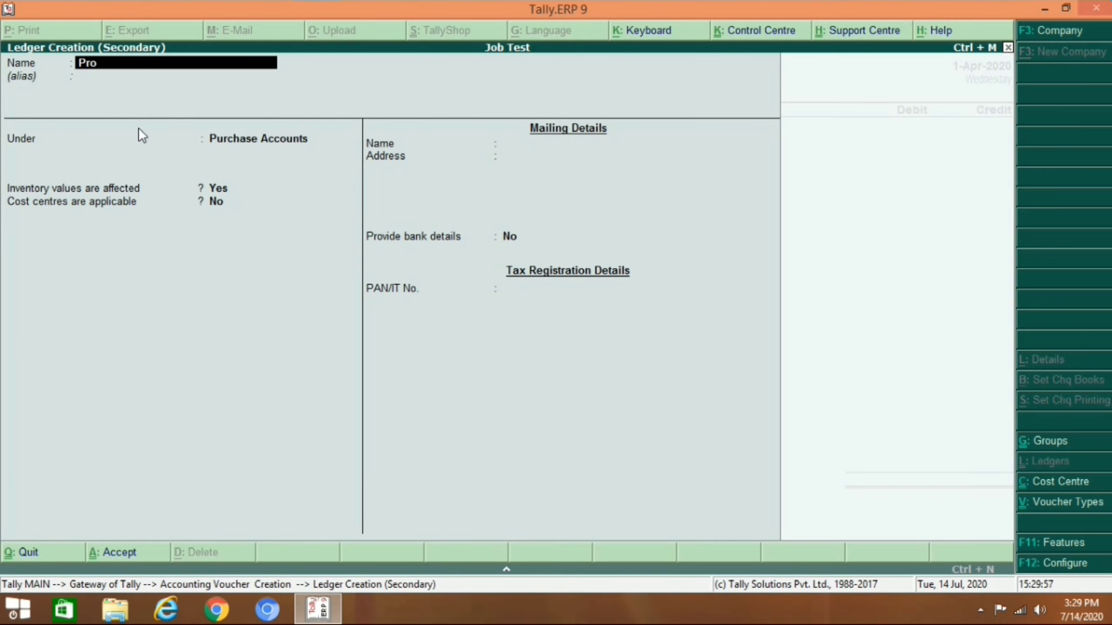
pyautogui.write('gres')
pyautogui.write('spaym')
pyautogui.write('ent')
pyautogui.press('BackSpace')
pyautogui.press('BackSpace')
pyautogui.press('BackSpace')
pyautogui.press('BackSpace')
pyautogui.press('BackSpace')
pyautogui.press('BackSpace')
pyautogui.press('BackSpace')
pyautogui.write('Progress')
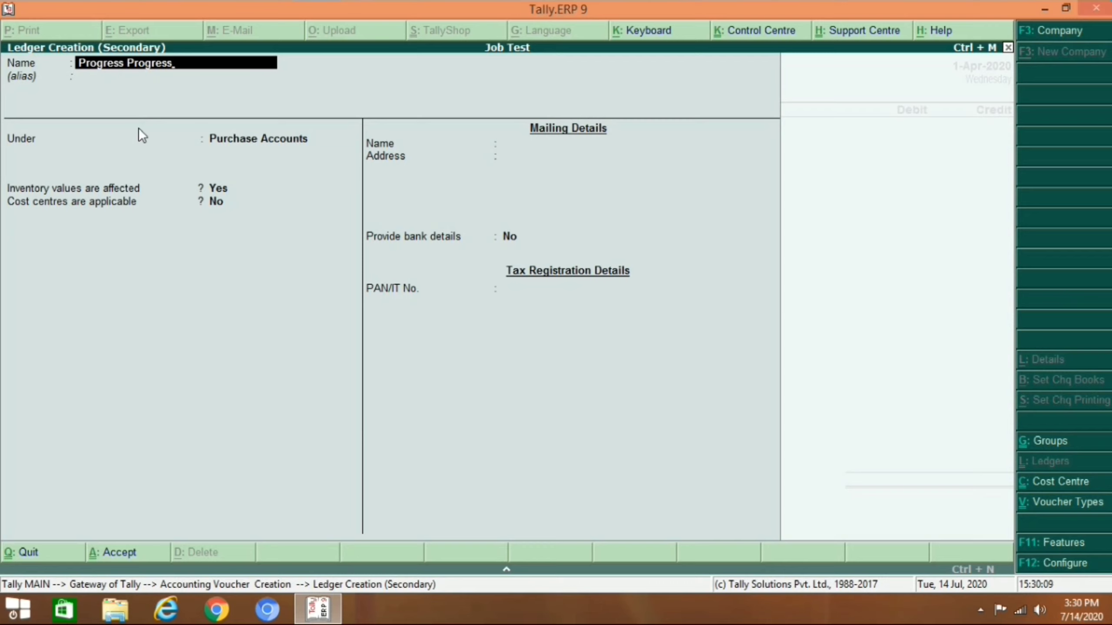
pyautogui.write(' Payament')
pyautogui.press('Return')
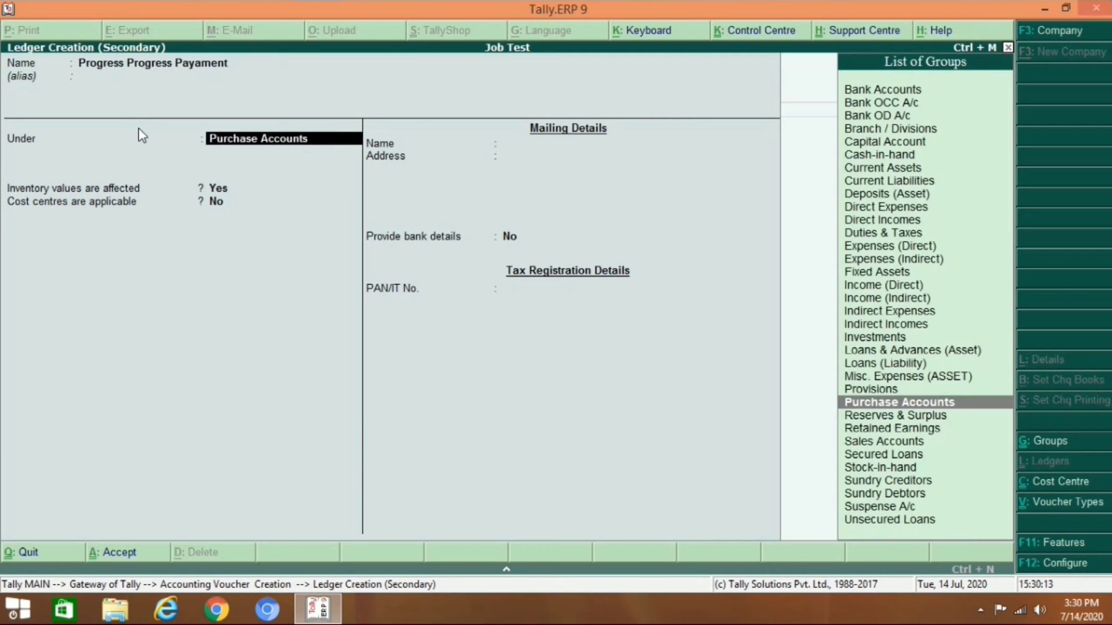
# Place the Progress Progress Payament ledger under Indirect Incomes, set cost centres to No, and save it
pyautogui.write('In')
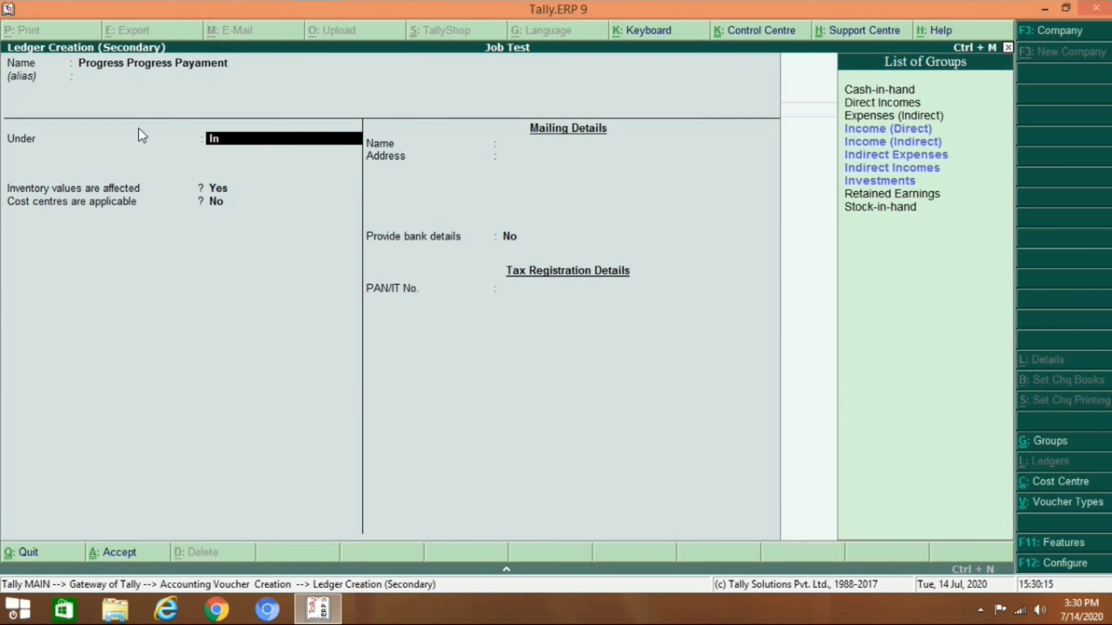
pyautogui.press('Down')
pyautogui.press('Down')
pyautogui.press('Down')
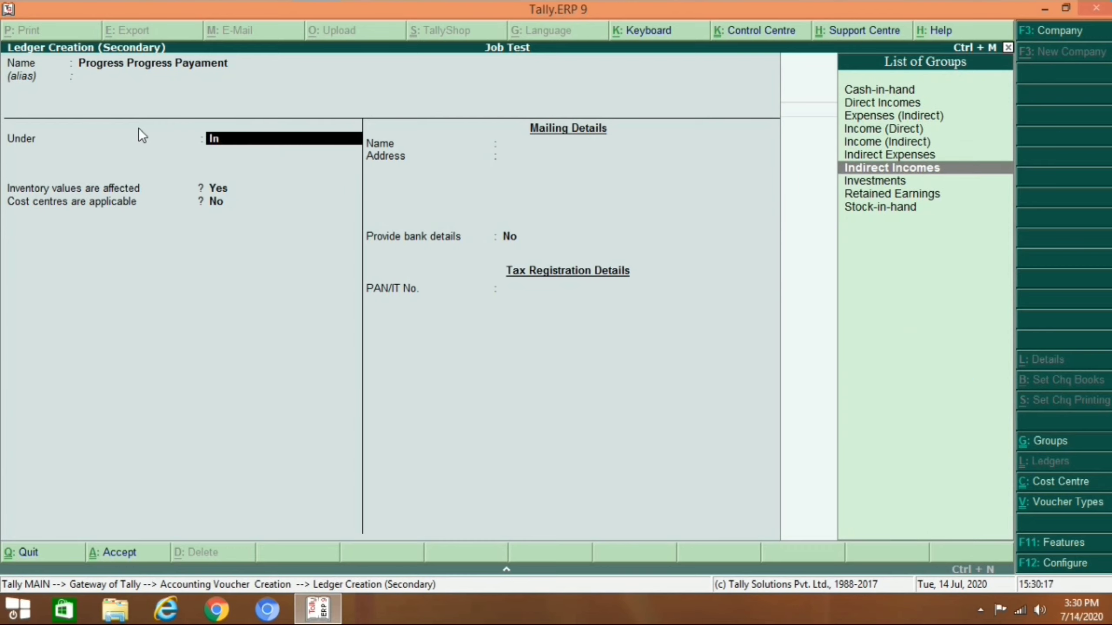
pyautogui.press('Return')
pyautogui.press('Return')
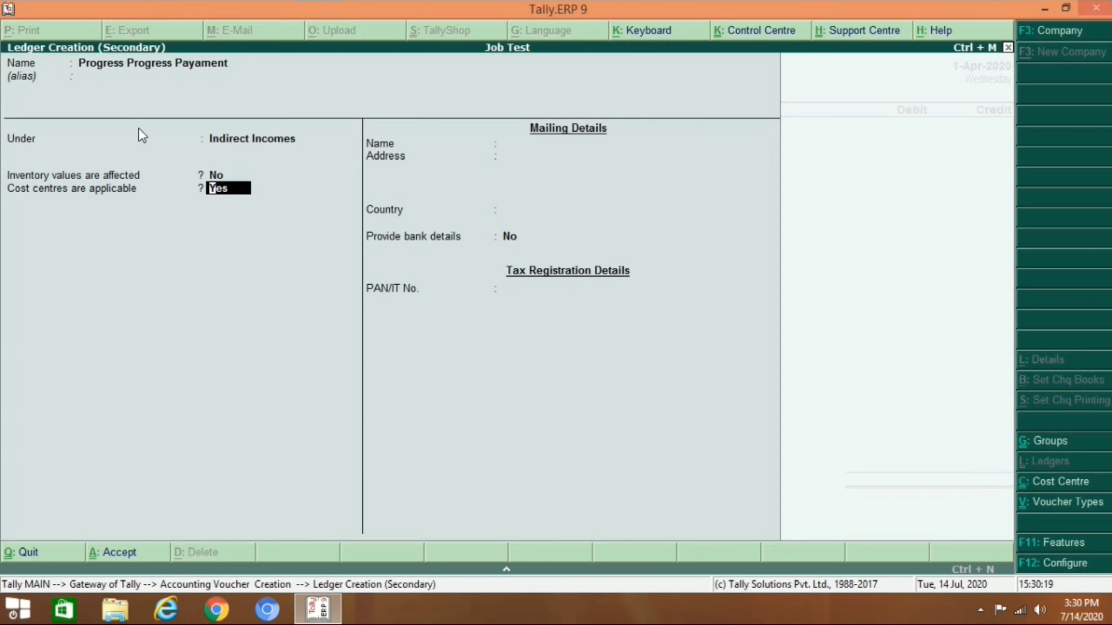
pyautogui.write('n')
pyautogui.press('Return')
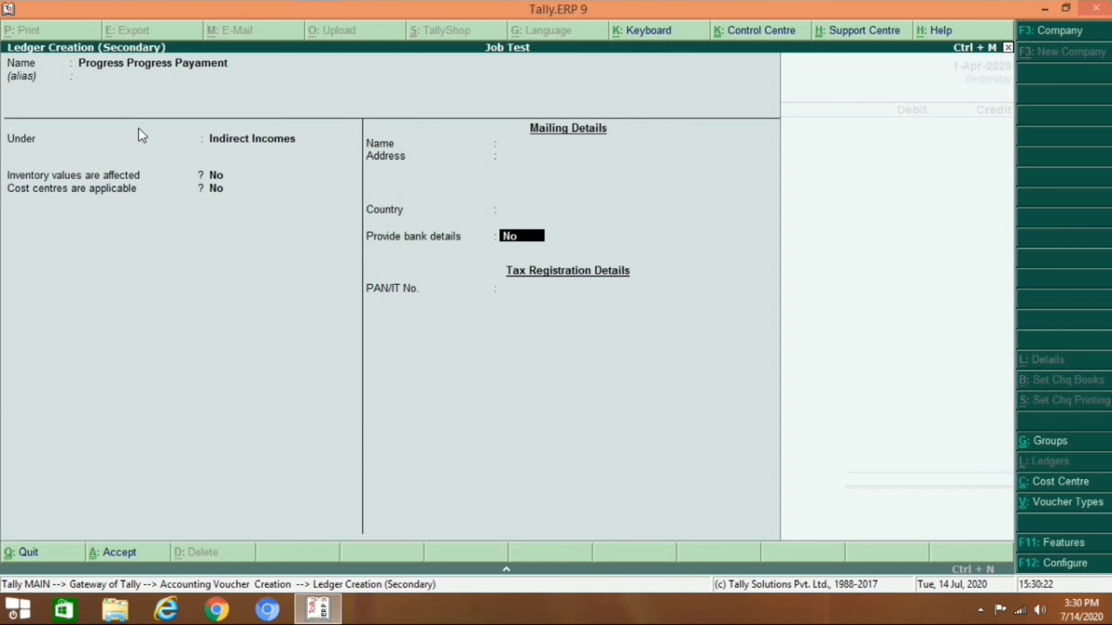
pyautogui.hotkey('ctrl', 'a')
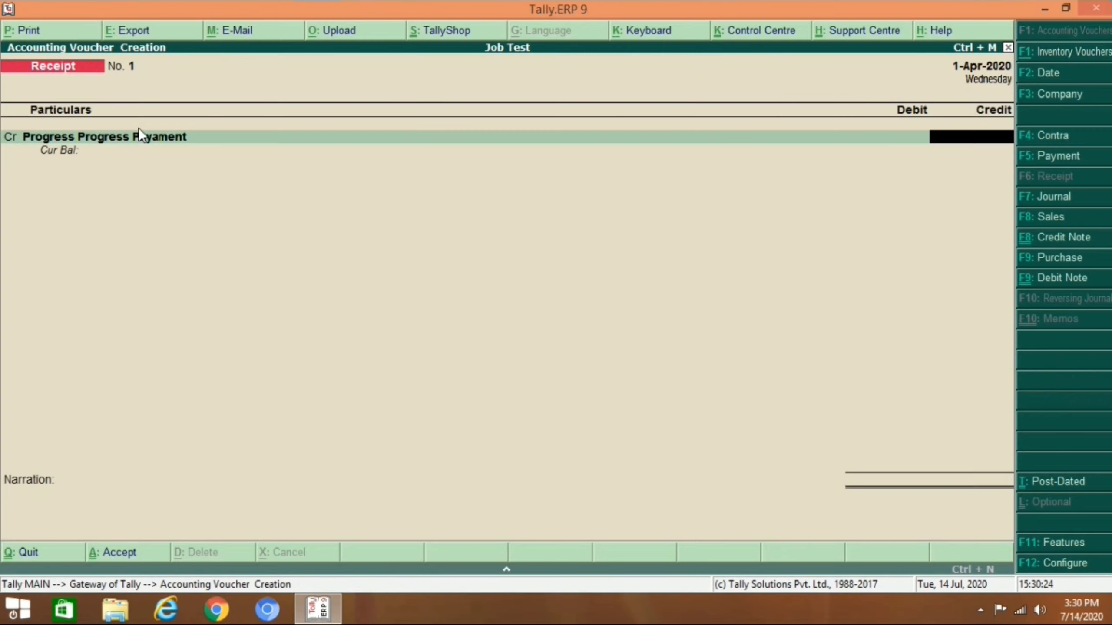
# Credit Progress Progress Payament with 11,00,000, debit Cash for the same amount, and save the receipt voucher without a narration
pyautogui.write('11,00,0')
pyautogui.write('00000')
pyautogui.press('Return')
pyautogui.press('Return')
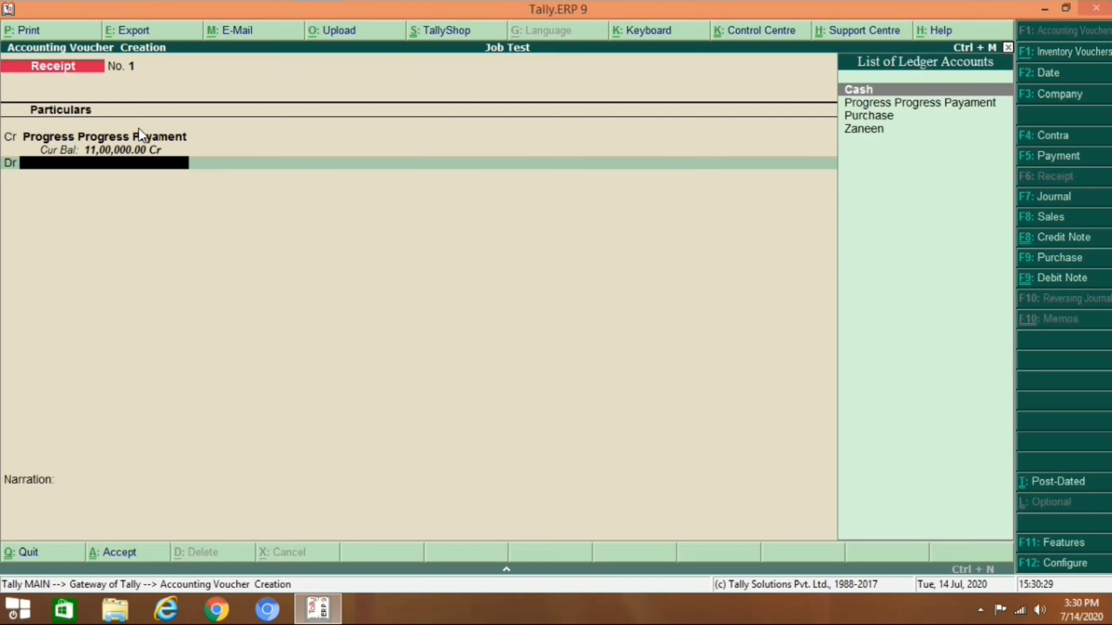
pyautogui.write('Casj')
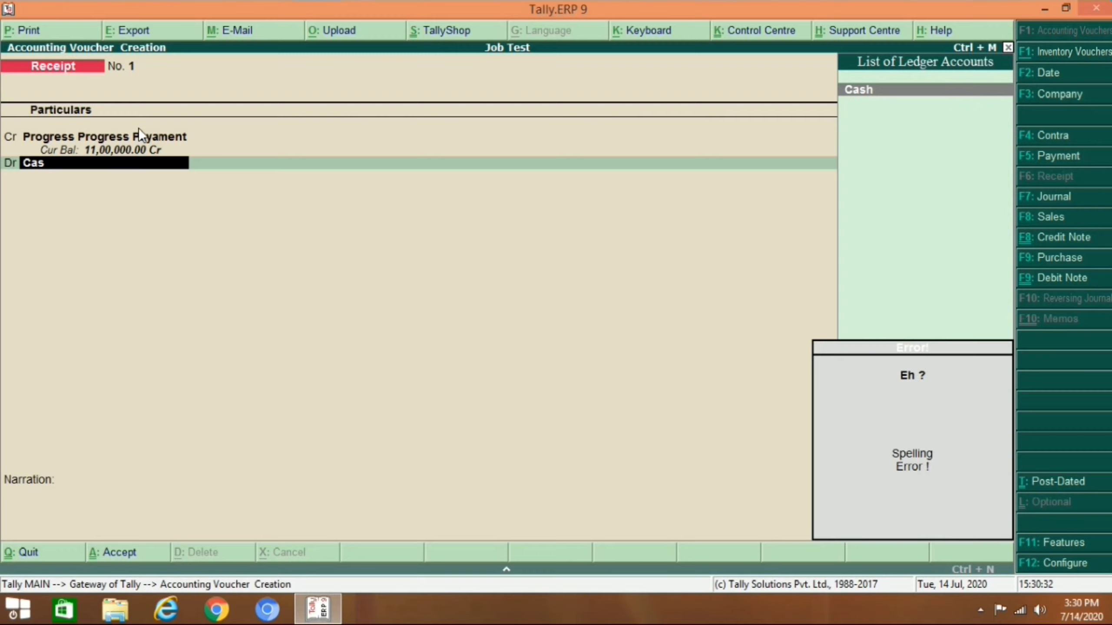
pyautogui.press('Return')
pyautogui.press('Return')
pyautogui.press('Return')
pyautogui.press('Return')
pyautogui.press('Return')
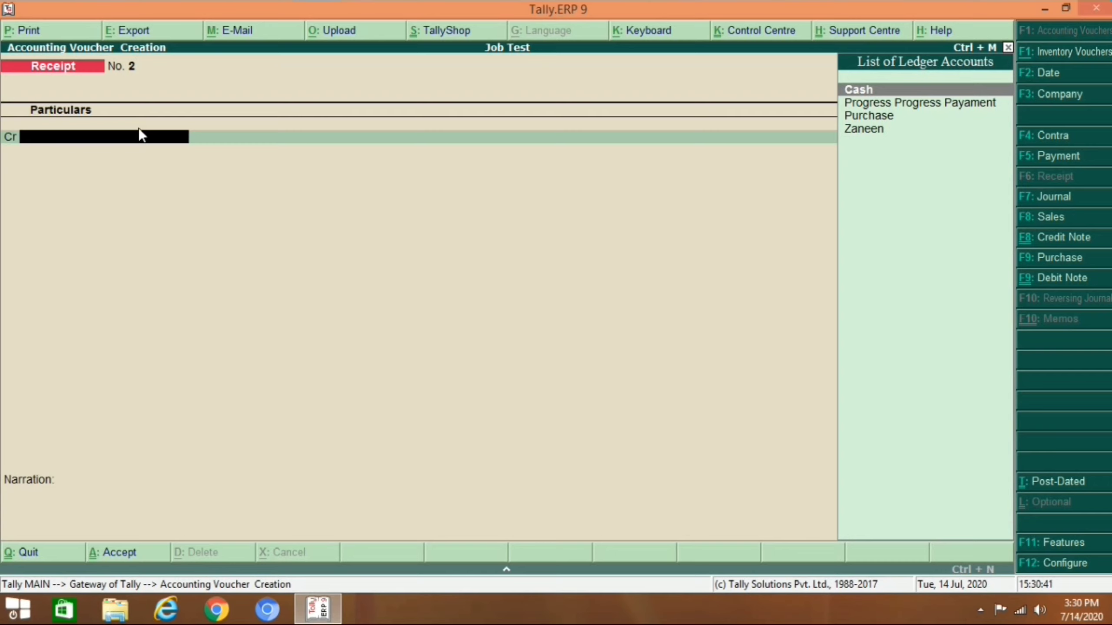
# Switch to a Payment voucher and create a Wages ledger under Direct Expenses with cost centres set to No
pyautogui.press('F5')
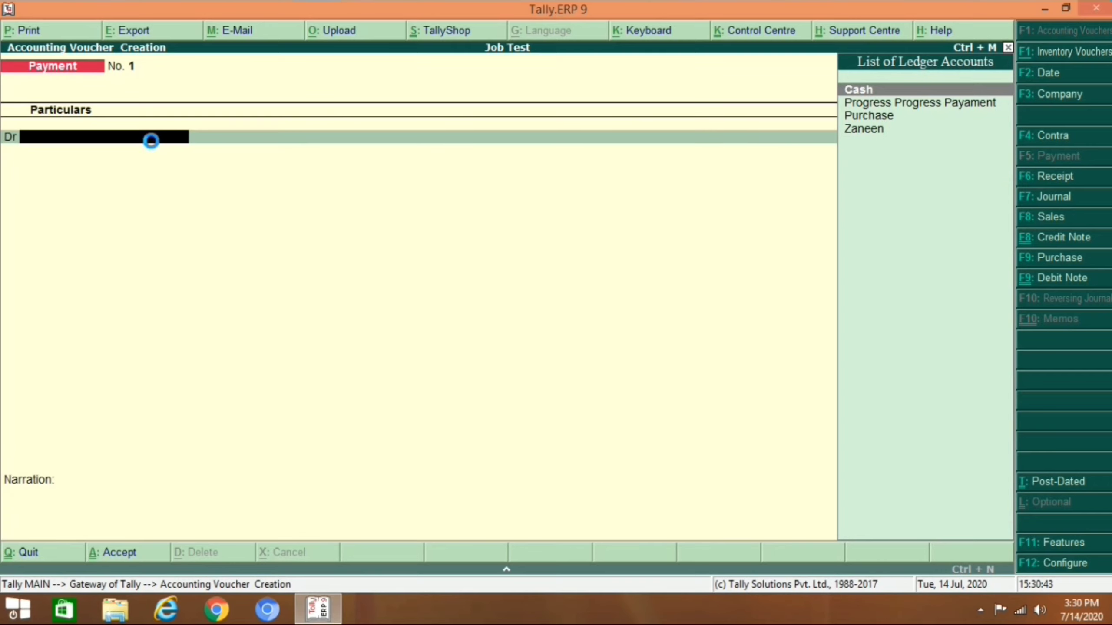
pyautogui.hotkey('alt', 'c')
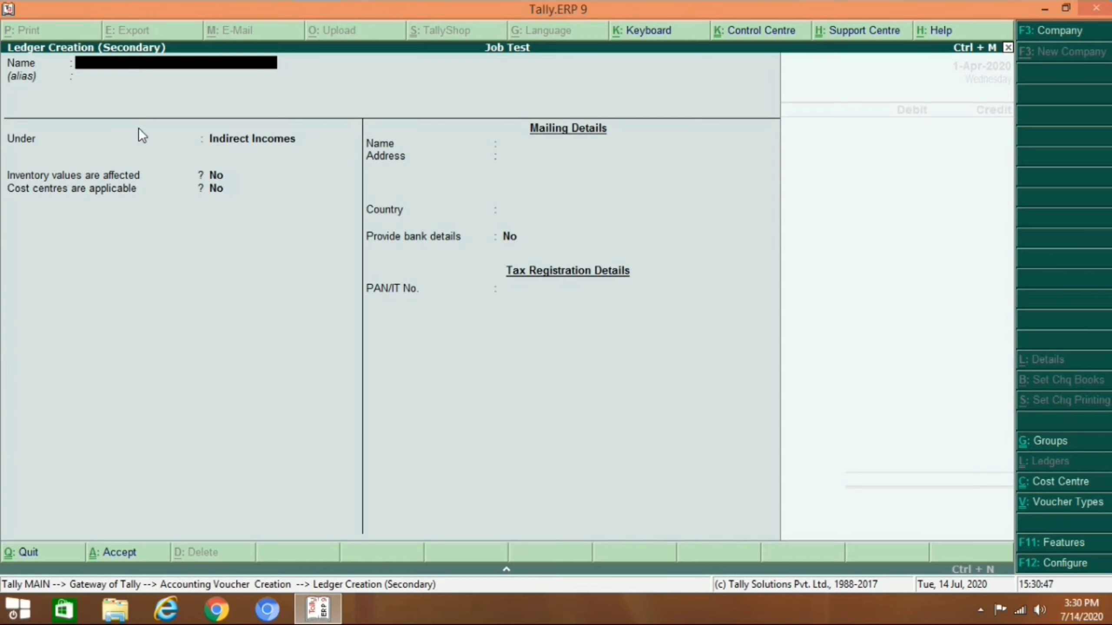
pyautogui.write('Wages')
pyautogui.press('Return')
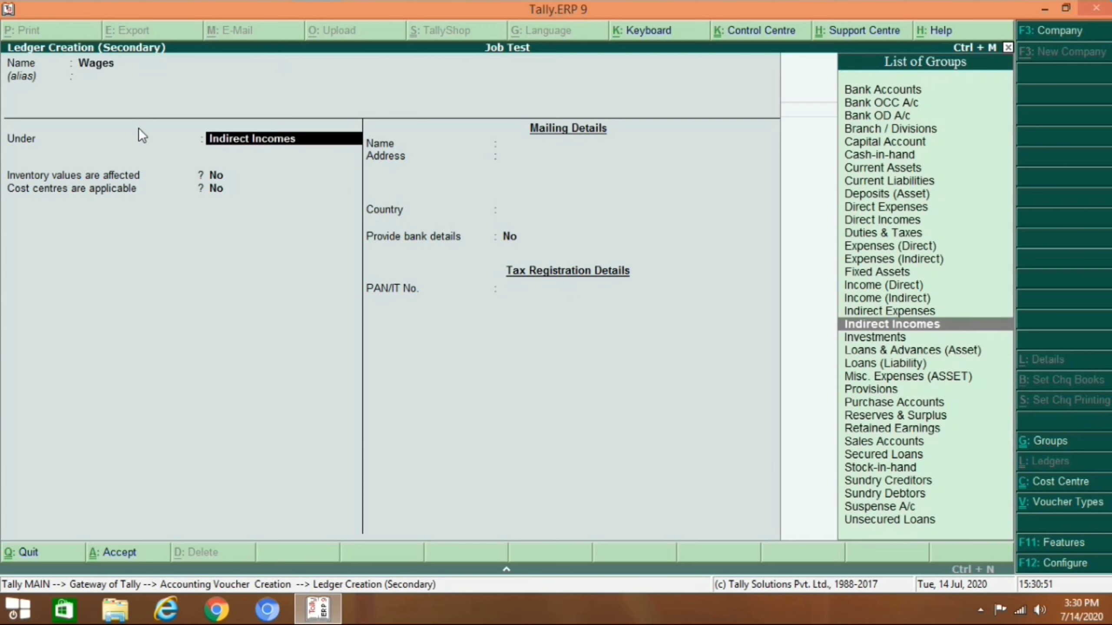
pyautogui.write('Di')
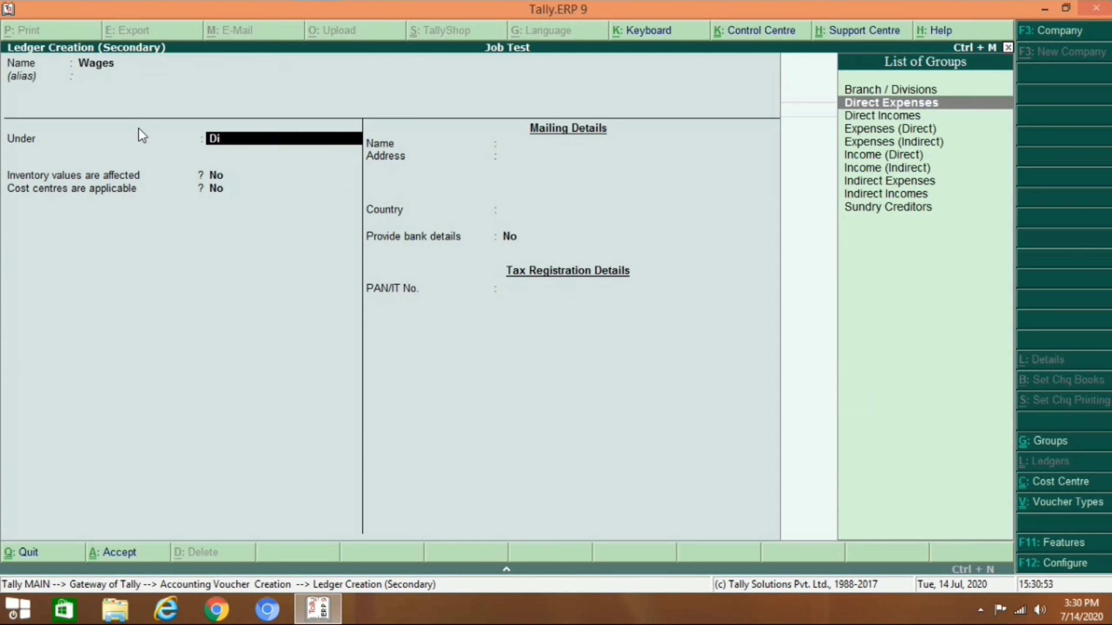
pyautogui.press('Return')
pyautogui.press('Return')
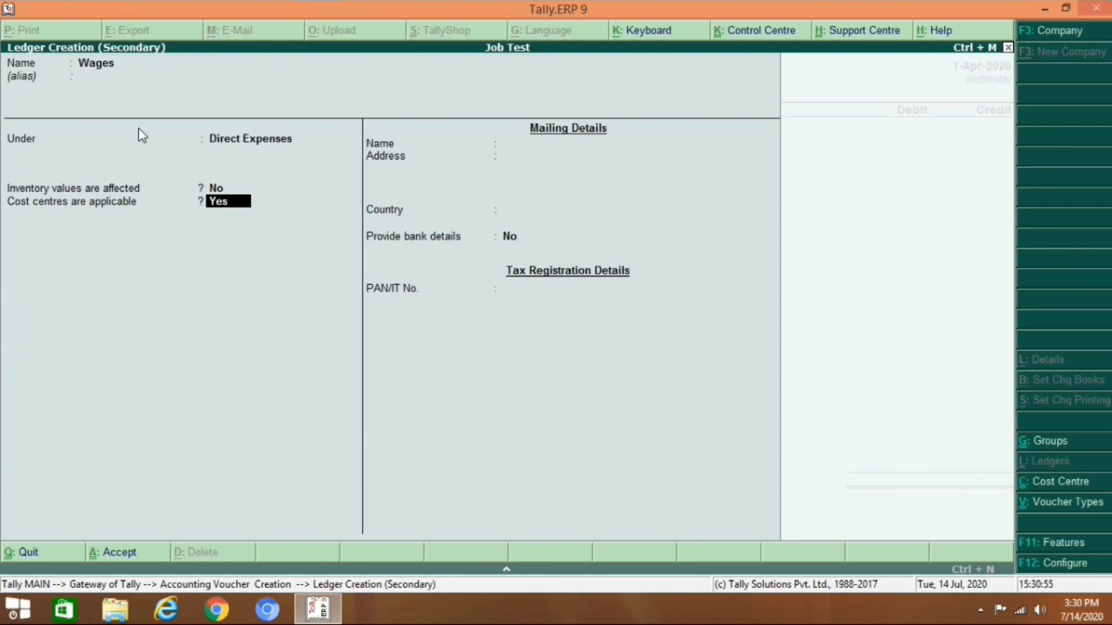
pyautogui.write('n')
pyautogui.press('Return')
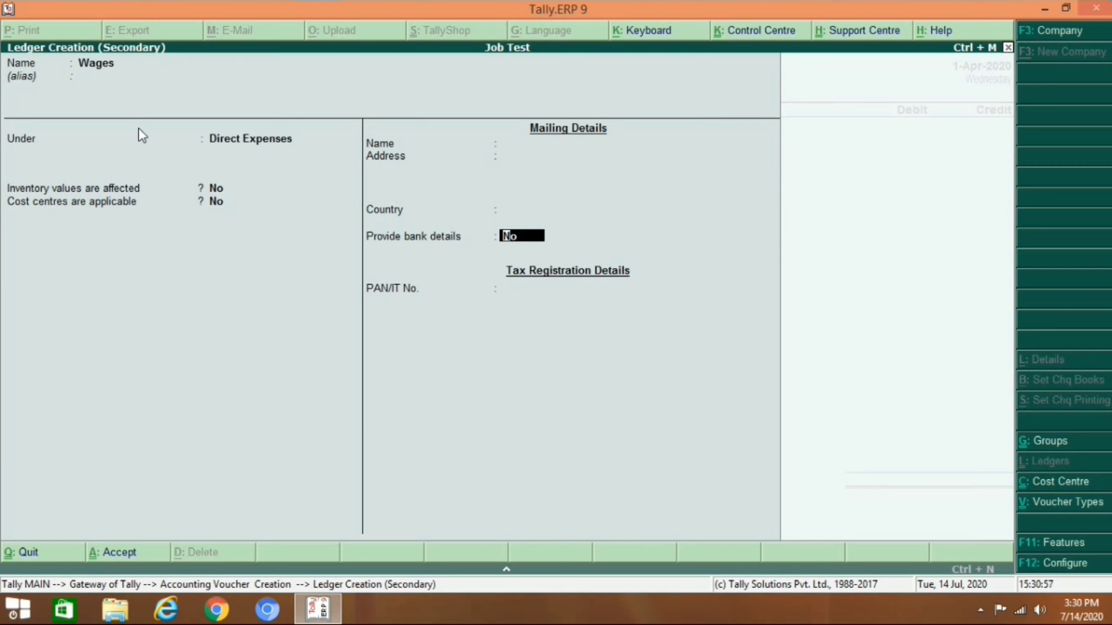
pyautogui.hotkey('ctrl', 'a')
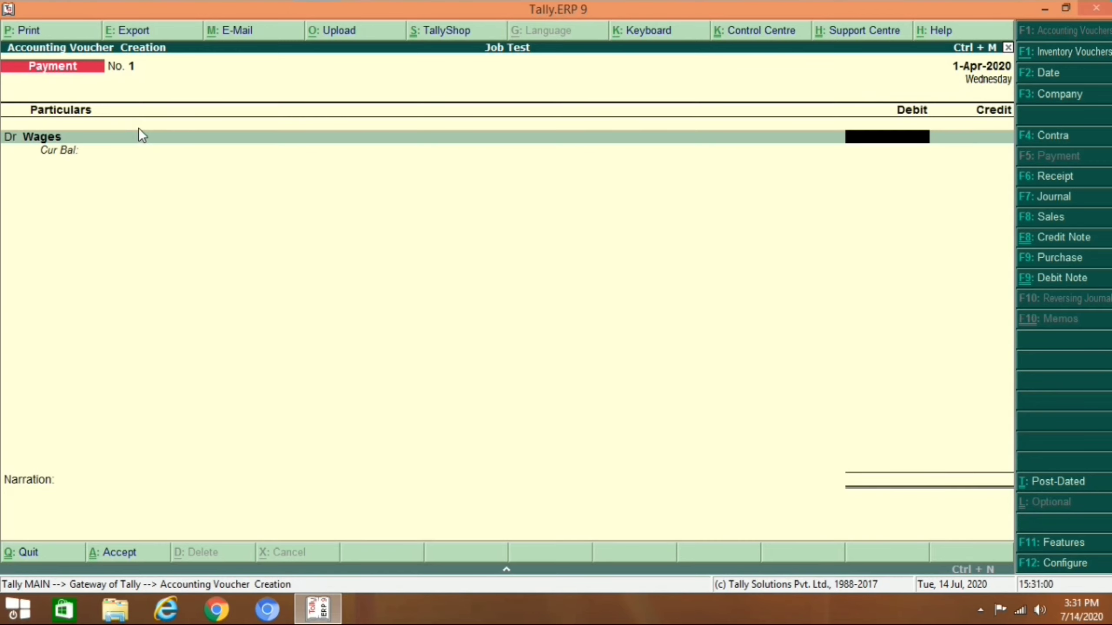
# Debit Wages with 14,000, credit Cash for the same amount, and save the payment voucher without a narration
pyautogui.write('14000')
pyautogui.press('Return')
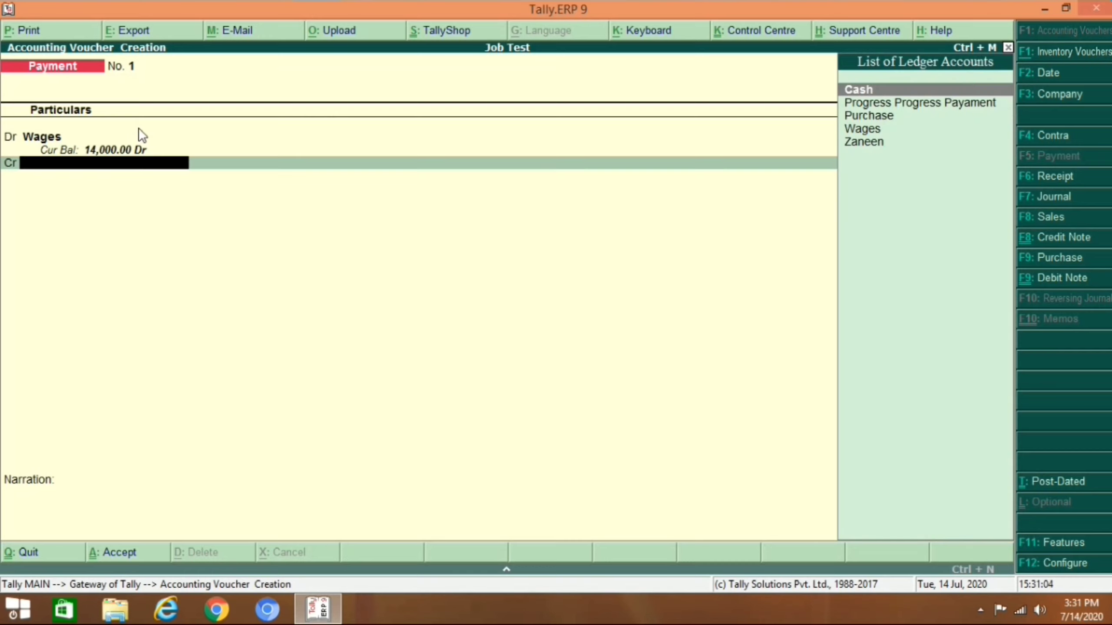
pyautogui.write('Ca')
pyautogui.press('Return')
pyautogui.press('Return')
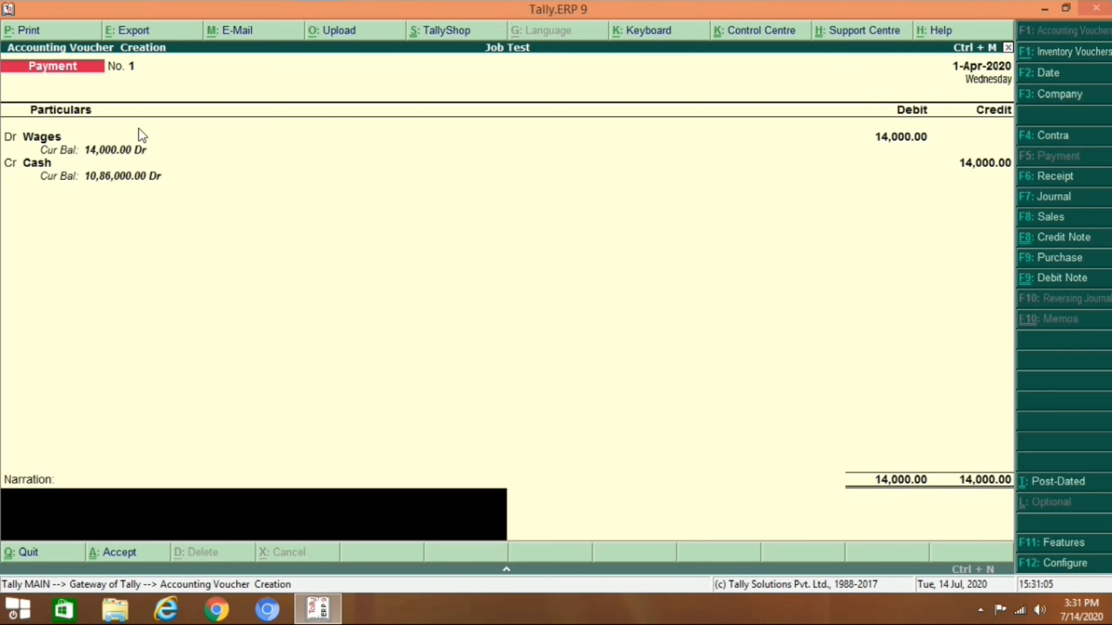
pyautogui.press('Return')
pyautogui.press('Return')
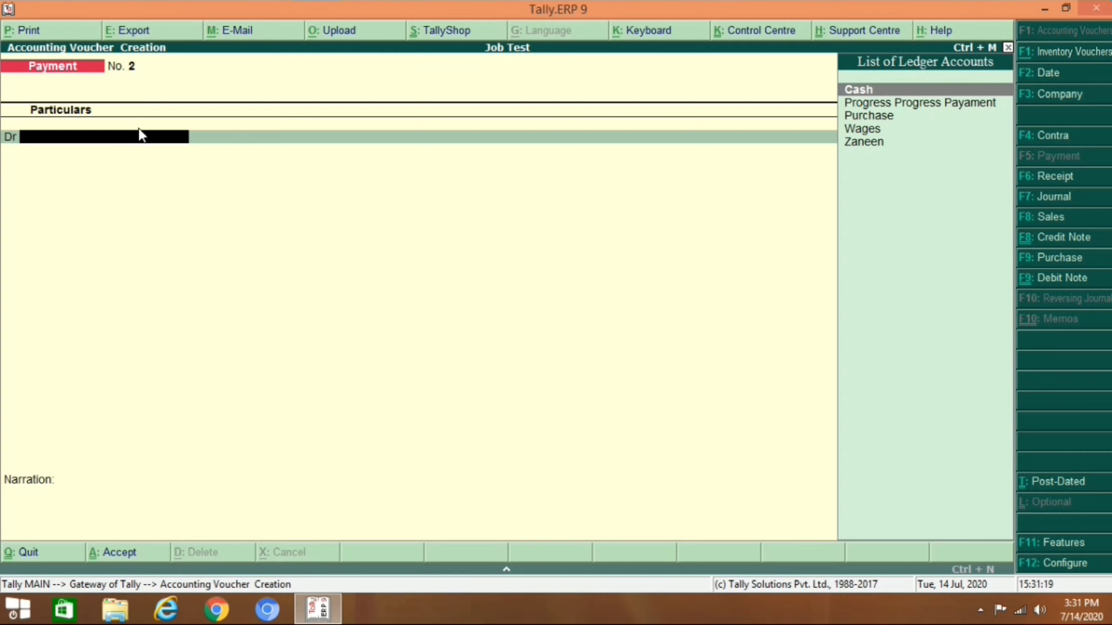
# Create a Carriage Charges ledger under Direct Expenses for the debit line of the new payment voucher
pyautogui.hotkey('alt', 'c')
pyautogui.write('Carr')
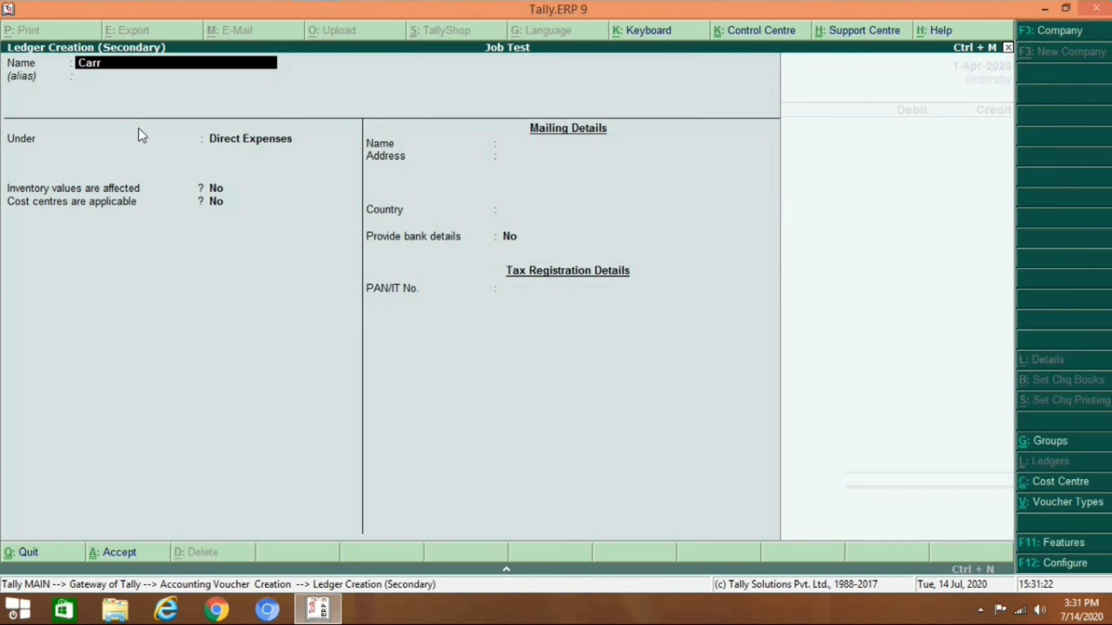
pyautogui.write('iage Charges')
pyautogui.press('Return')
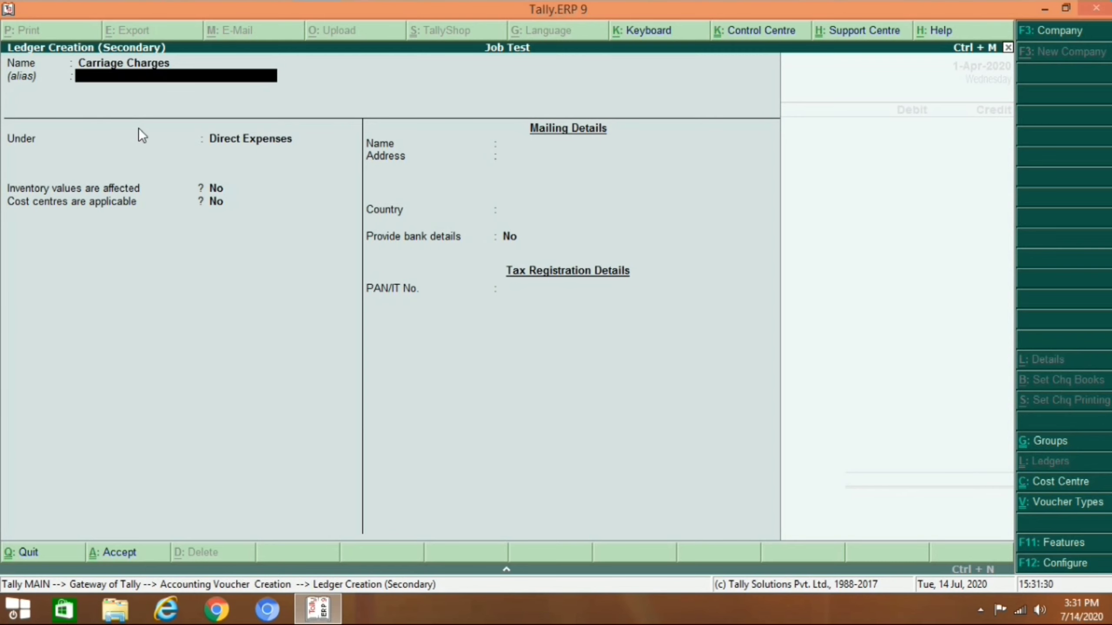
pyautogui.press('Return')
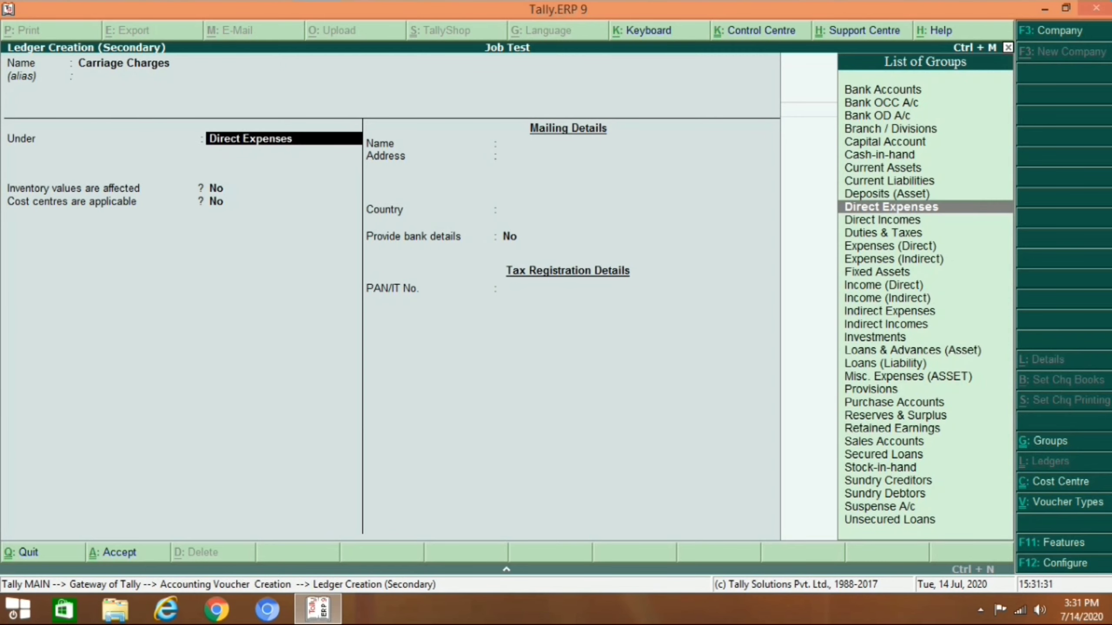
pyautogui.hotkey('ctrl', 'a')
# Debit Carriage Charges with 18,000, credit Cash for the same amount, and save the payment voucher
pyautogui.write('18000')
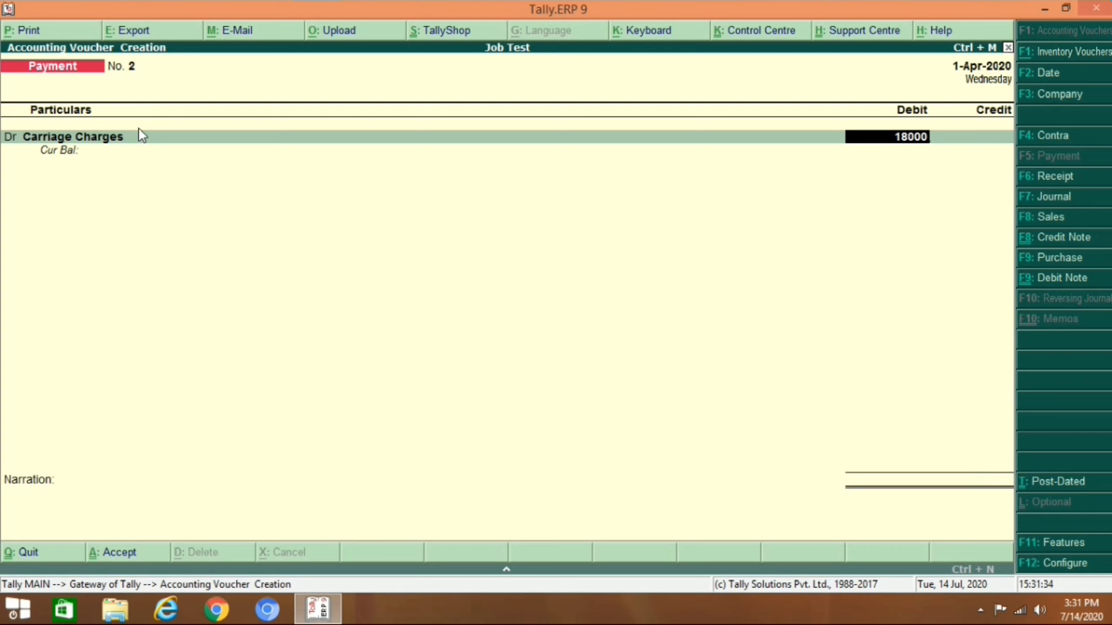
pyautogui.press('Return')
pyautogui.press('Return')
pyautogui.write('C')
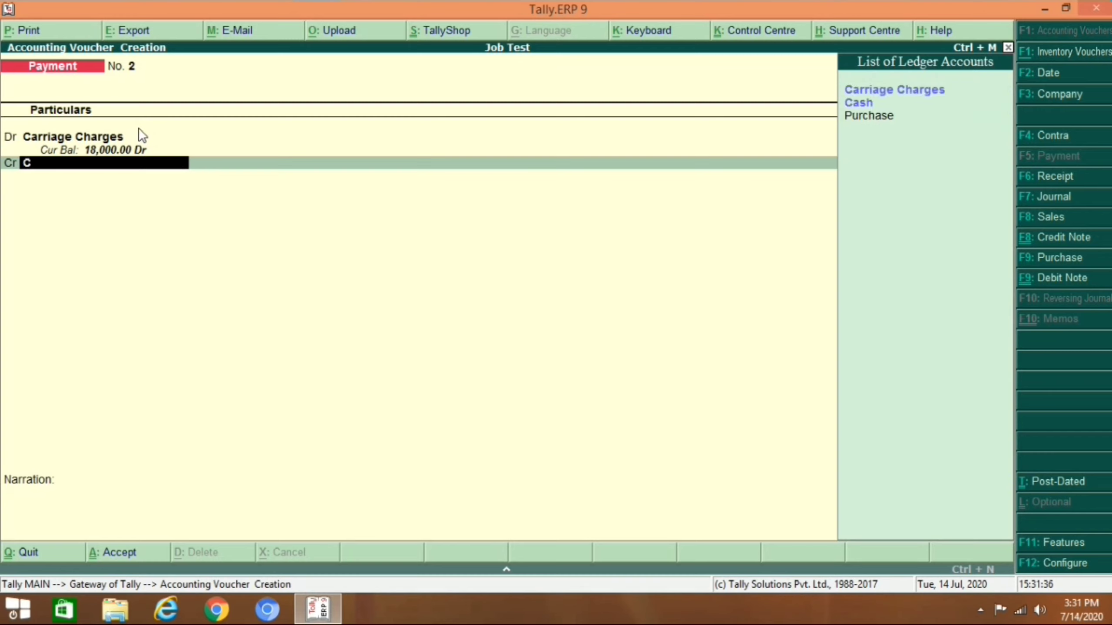
pyautogui.write('s')
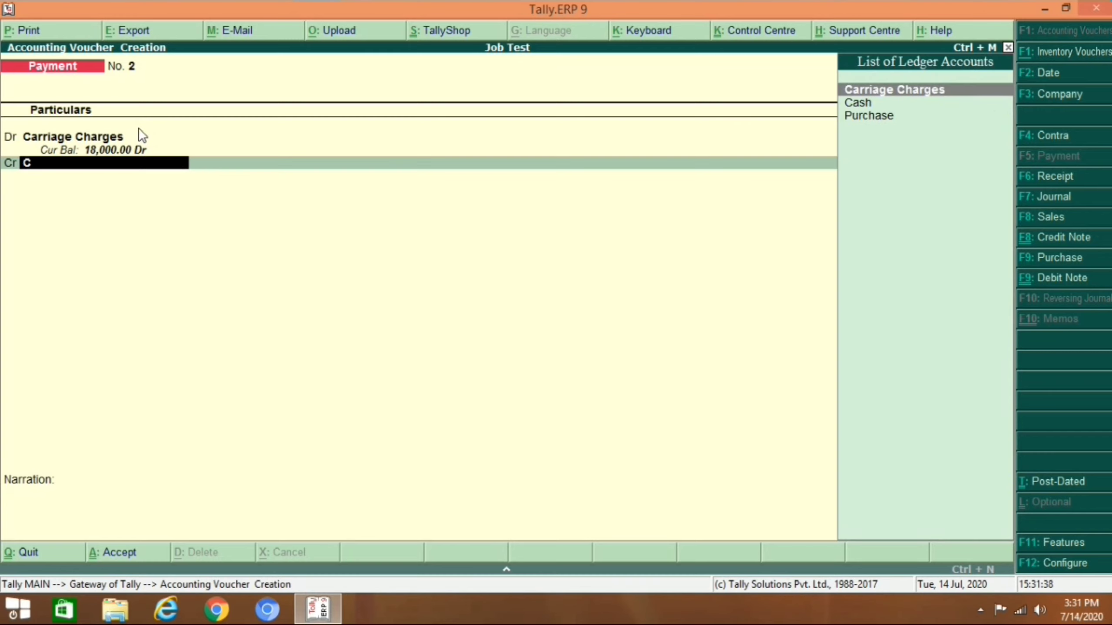
pyautogui.press('Down')
pyautogui.press('Return')
pyautogui.hotkey('ctrl', 'a')
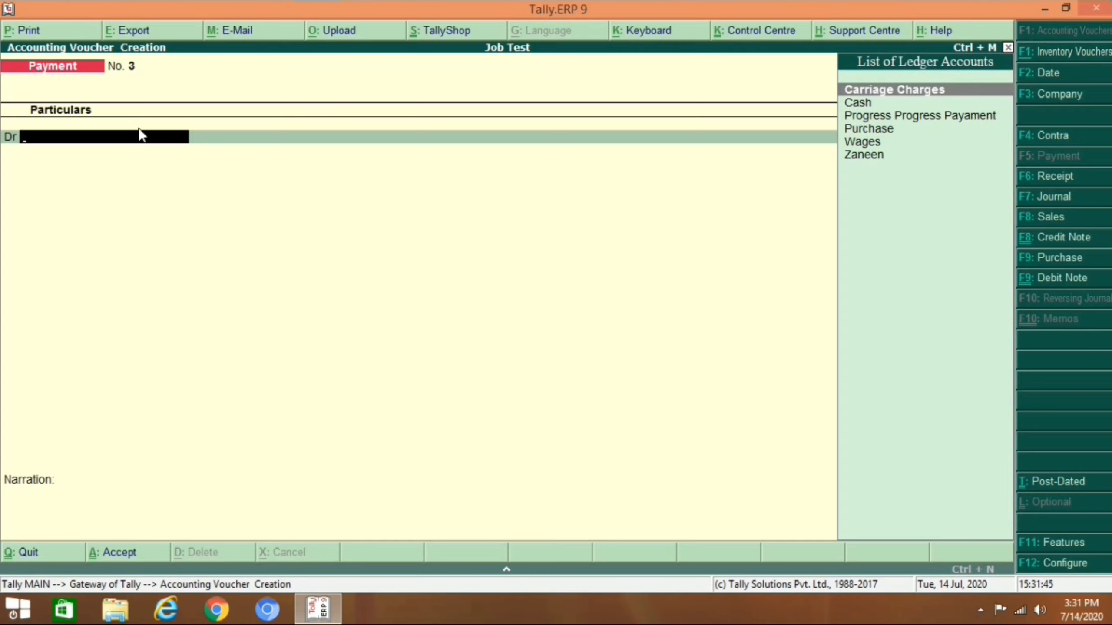
# Create a Water & Lighting Charges ledger under Direct Expenses for the next payment voucher's debit line
pyautogui.hotkey('alt', 'c')
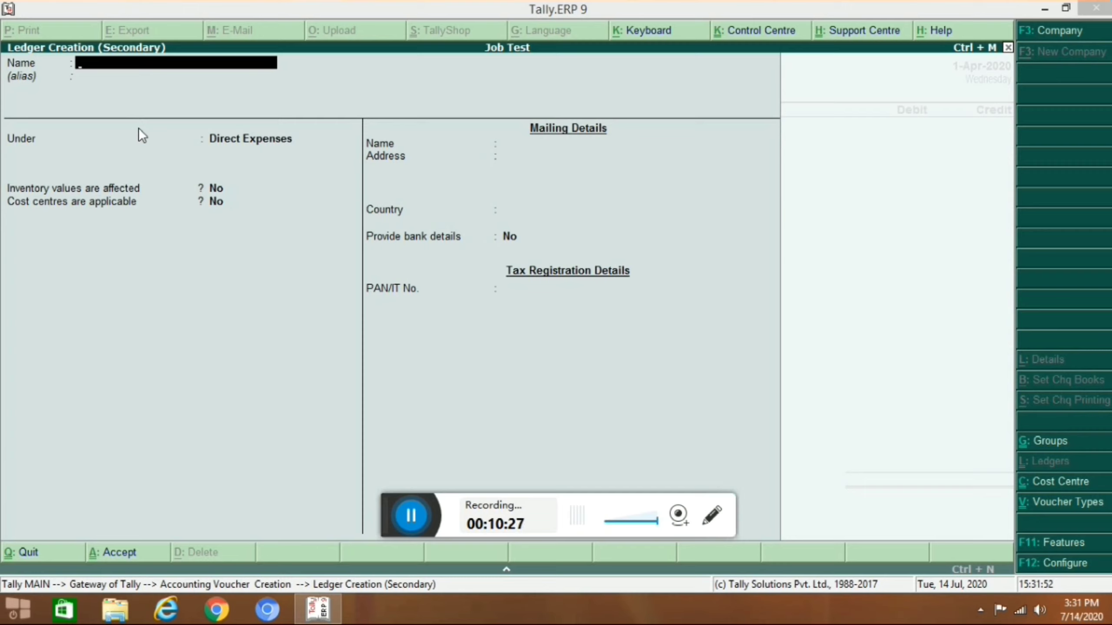
pyautogui.write('W')
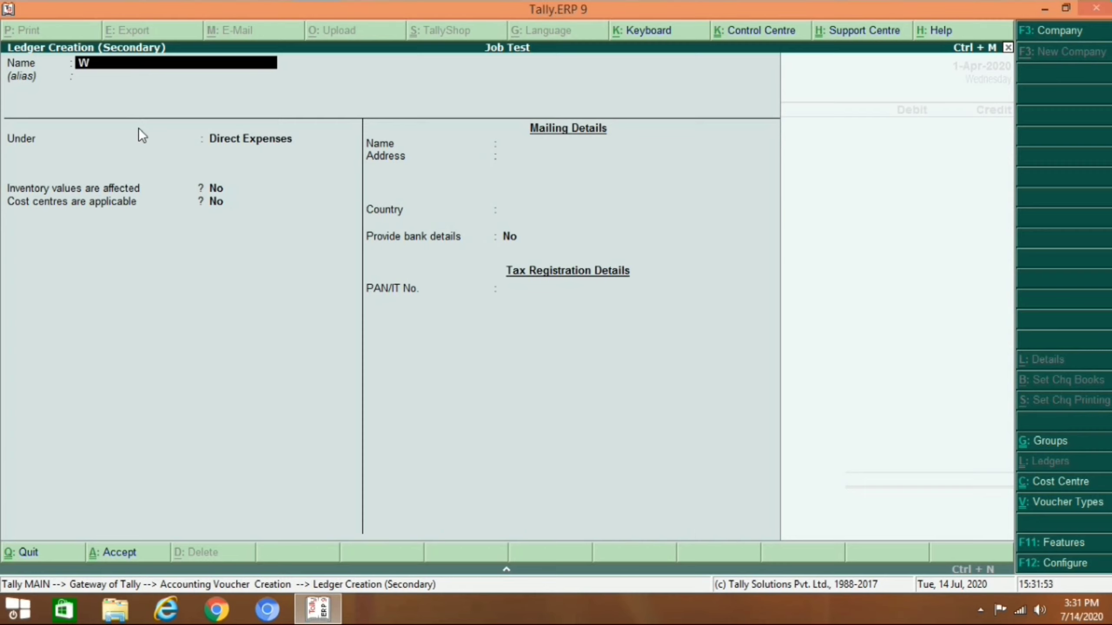
pyautogui.write('ater &')
pyautogui.write('Lighting c')
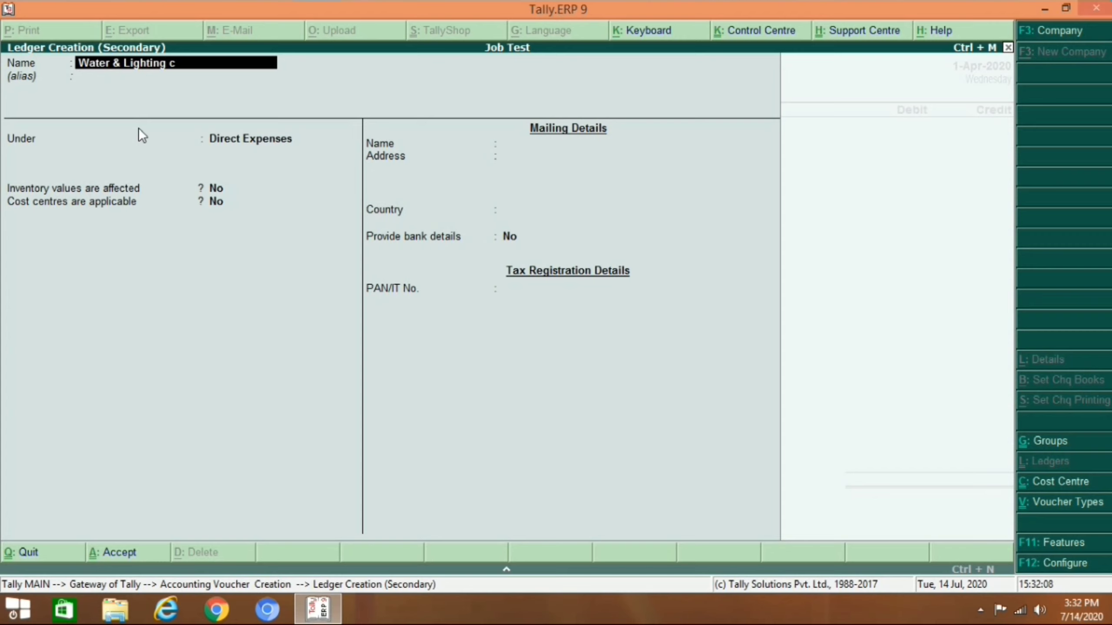
pyautogui.write('harges')
pyautogui.press('Return')
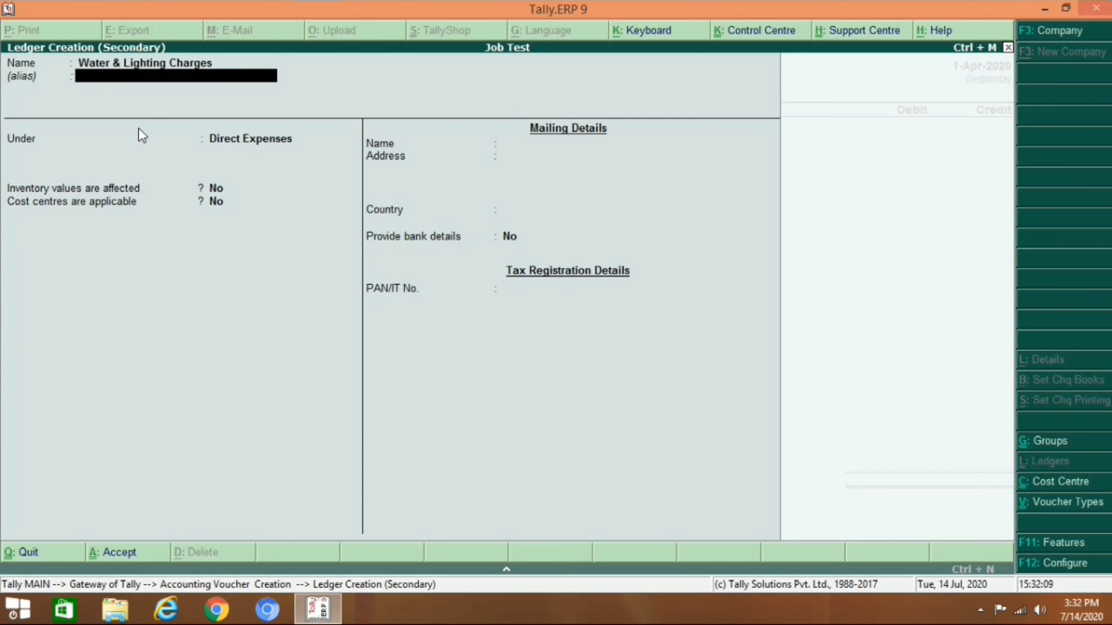
pyautogui.press('Return')
pyautogui.hotkey('ctrl', 'a')
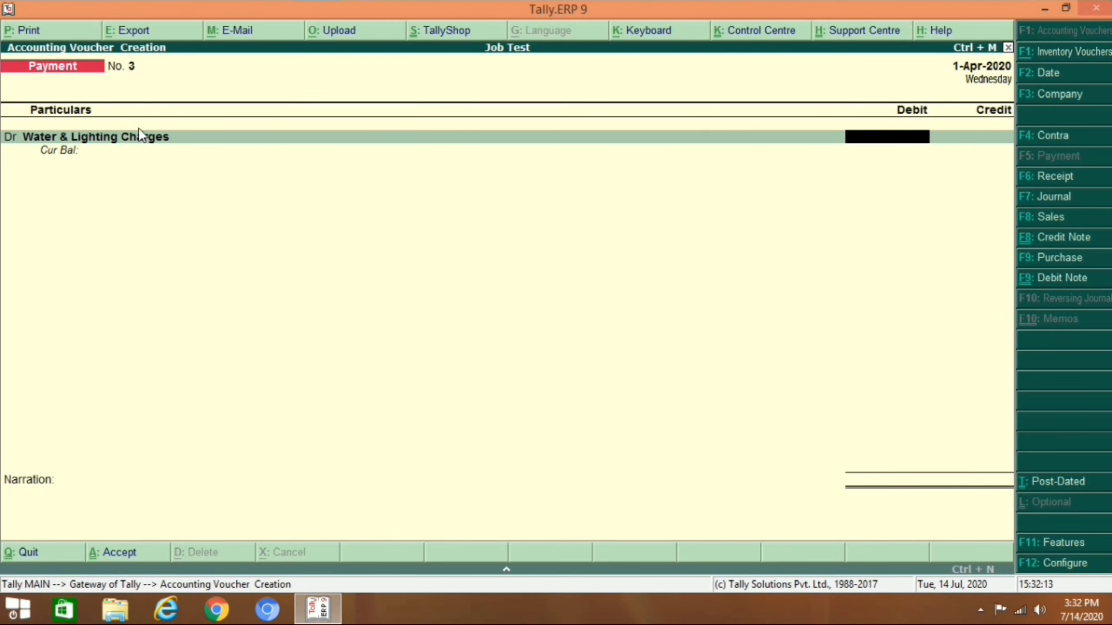
# Debit Water & Lighting Charges with 9,500, credit Cash for the same amount, and save the payment voucher without a narration
pyautogui.write('9500')
pyautogui.press('Return')
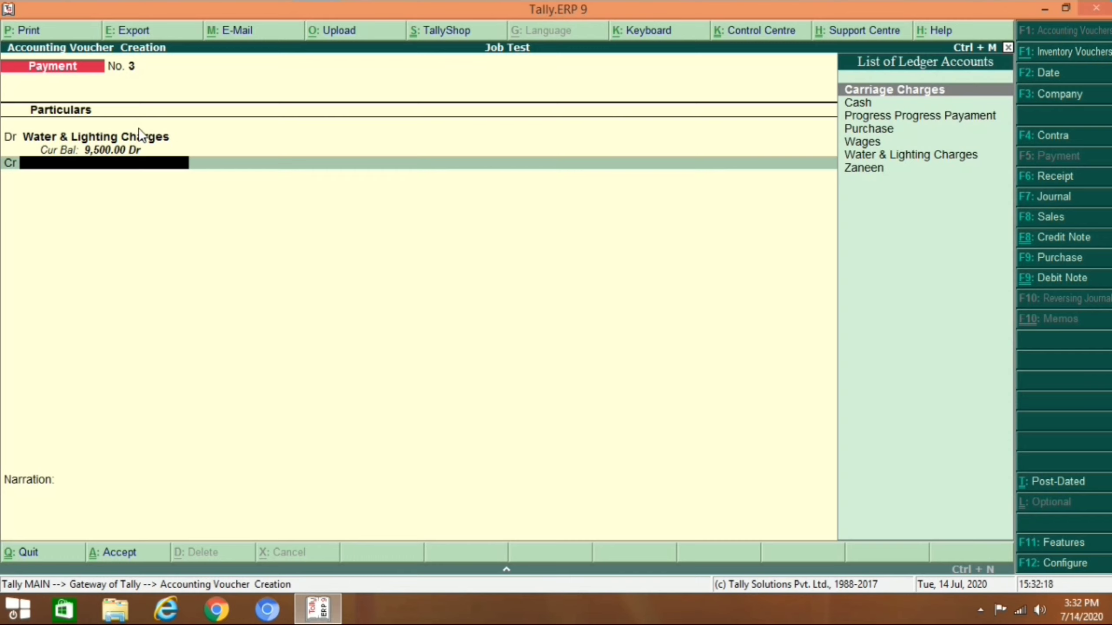
pyautogui.write('Cash')
pyautogui.press('Return')
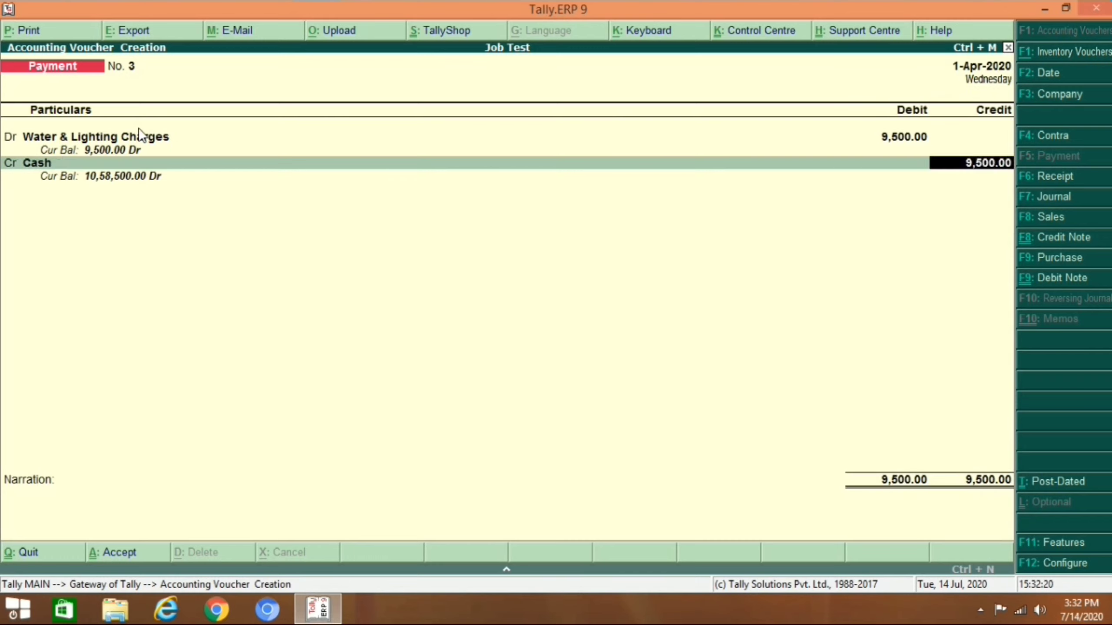
pyautogui.press('Return')
pyautogui.press('Return')
pyautogui.press('Return')
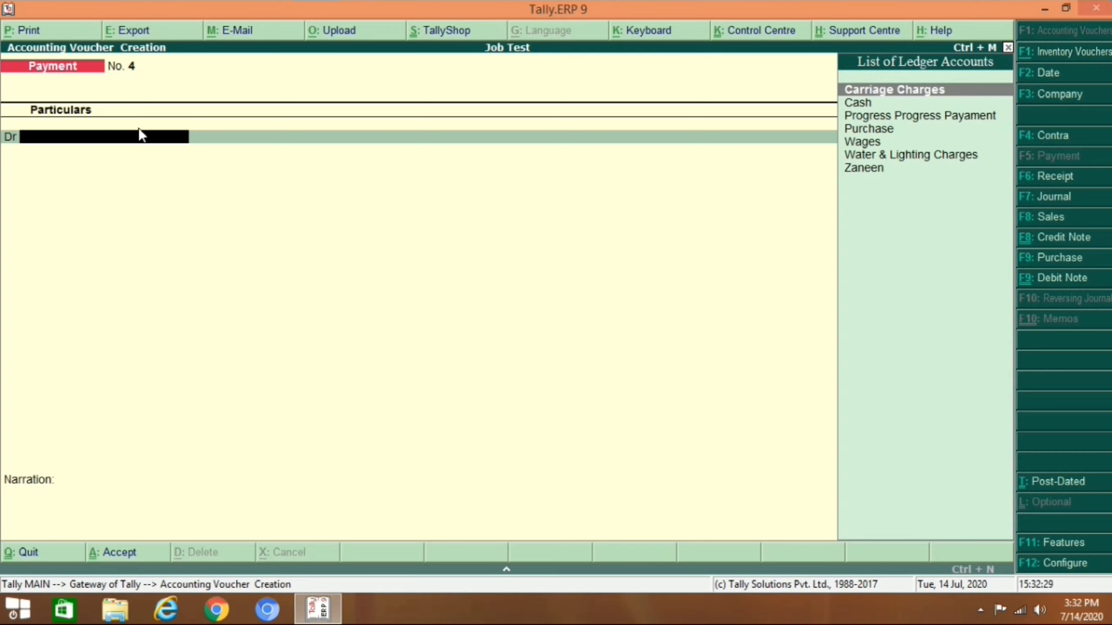
# Debit Wages with 35,000, credit Cash for the same amount, and save the payment voucher
pyautogui.write('W')
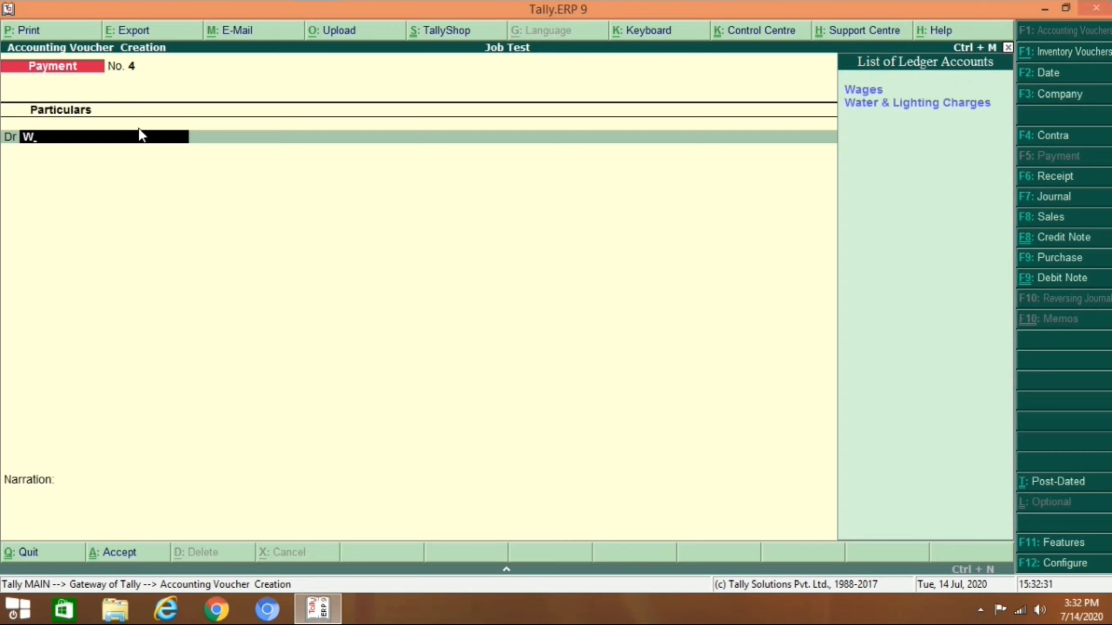
pyautogui.press('Down')
pyautogui.press('Up')
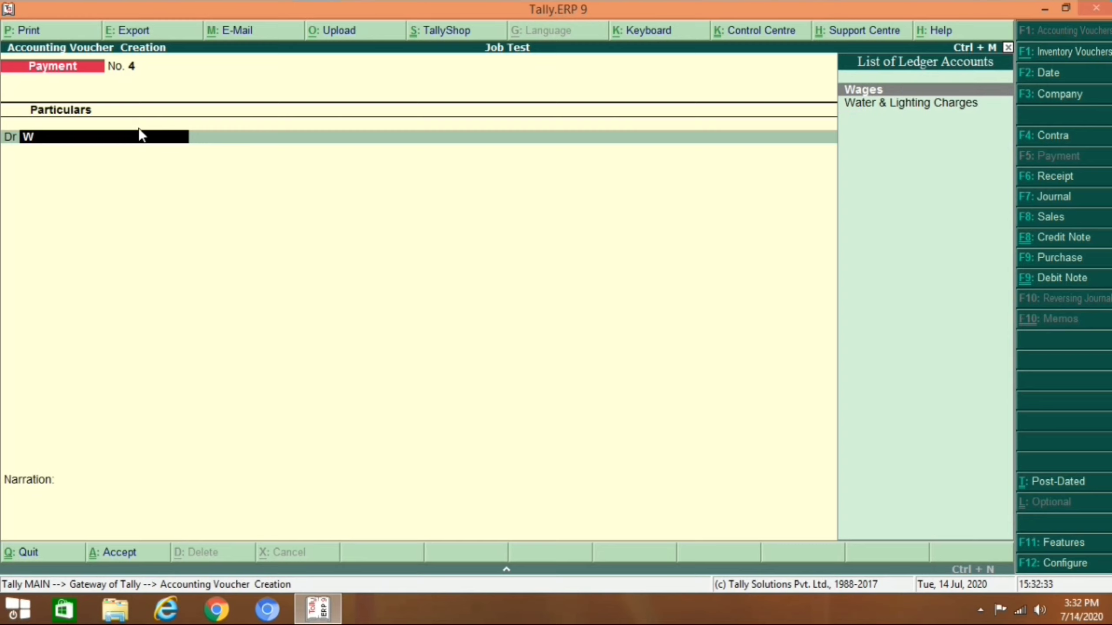
pyautogui.press('Return')
pyautogui.write('35000')
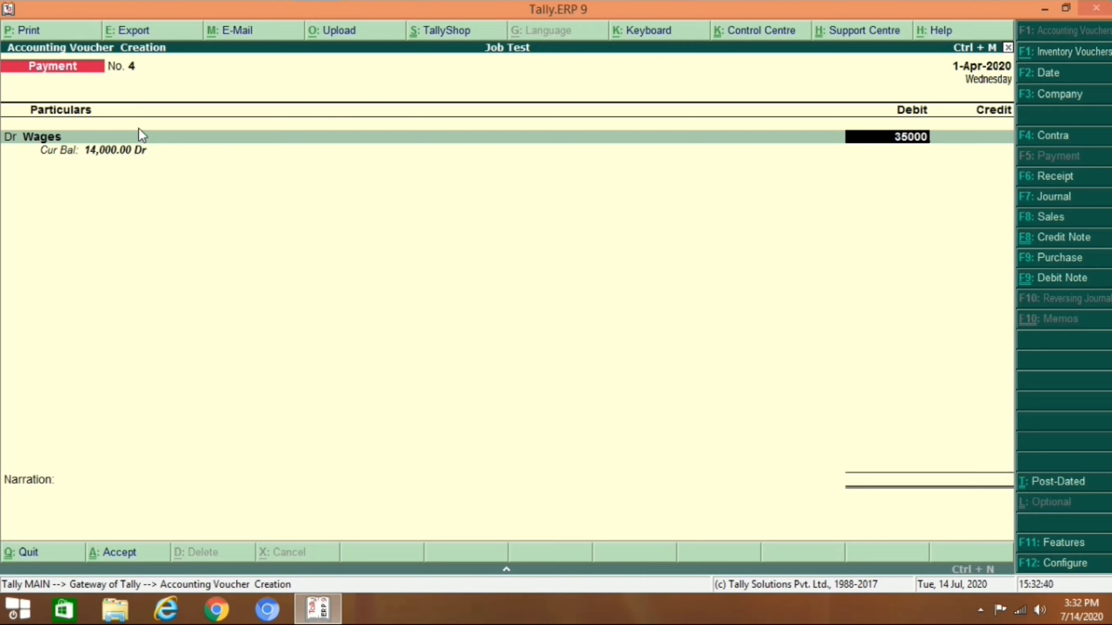
pyautogui.press('Return')
pyautogui.press('Return')
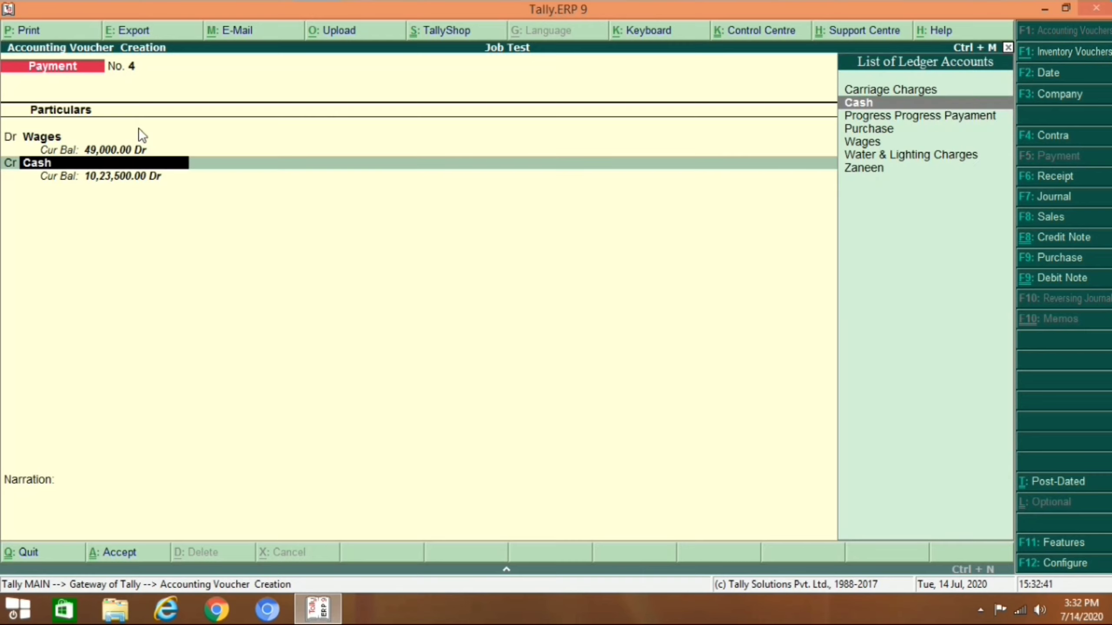
pyautogui.hotkey('ctrl', 'a')
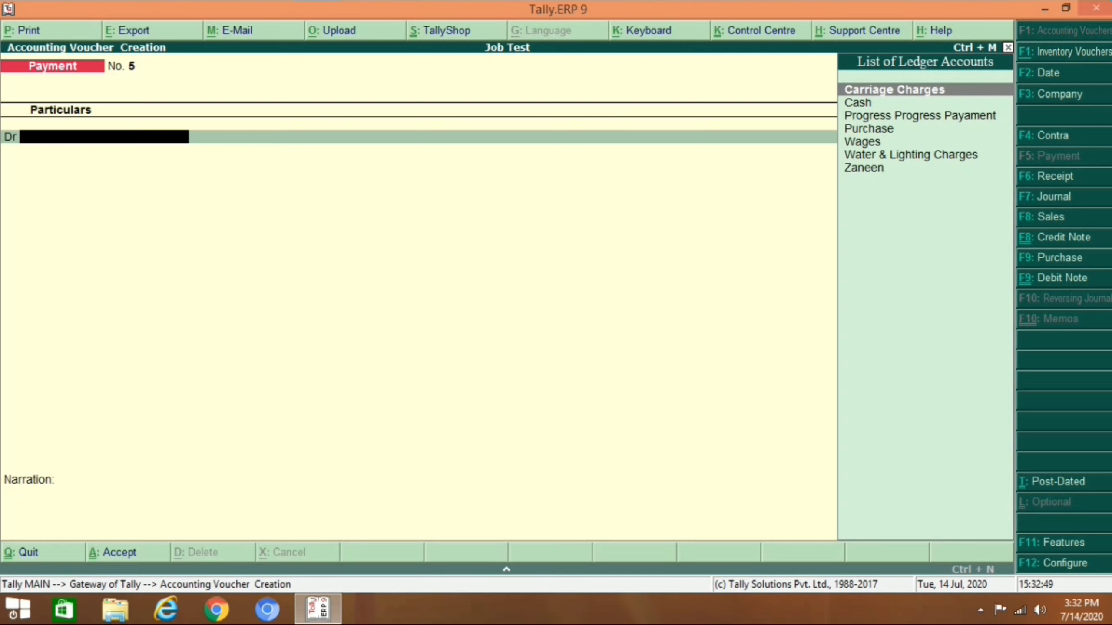
# Create a Maintenance Expense ledger under Direct Expenses for the debit line of the new payment voucher
pyautogui.hotkey('alt', 'c')
pyautogui.write('M')
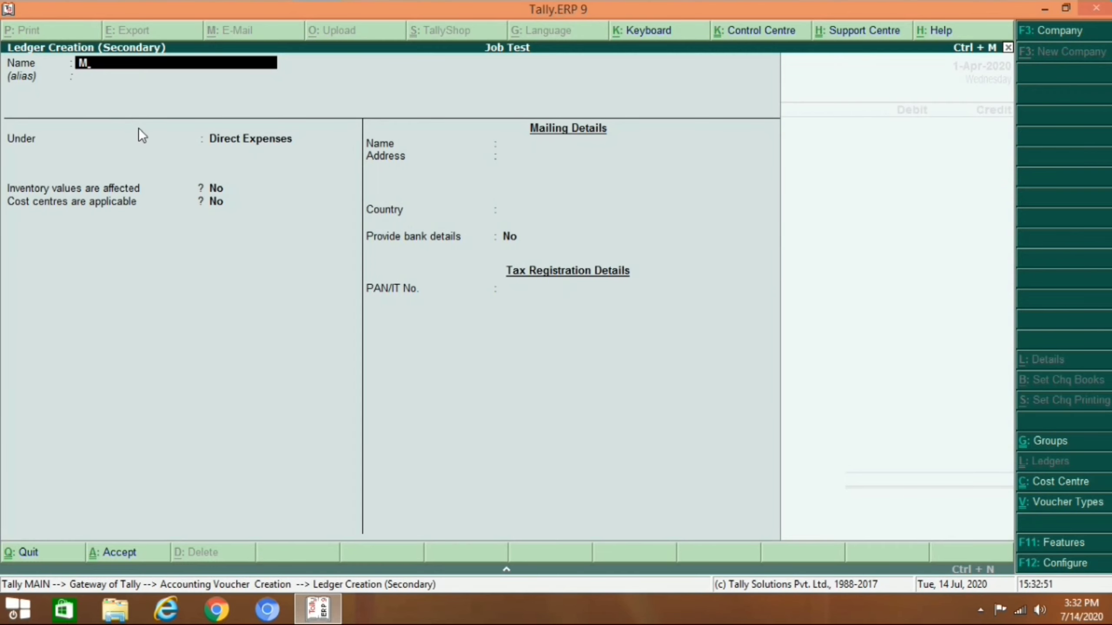
pyautogui.write('aintenance Expense')
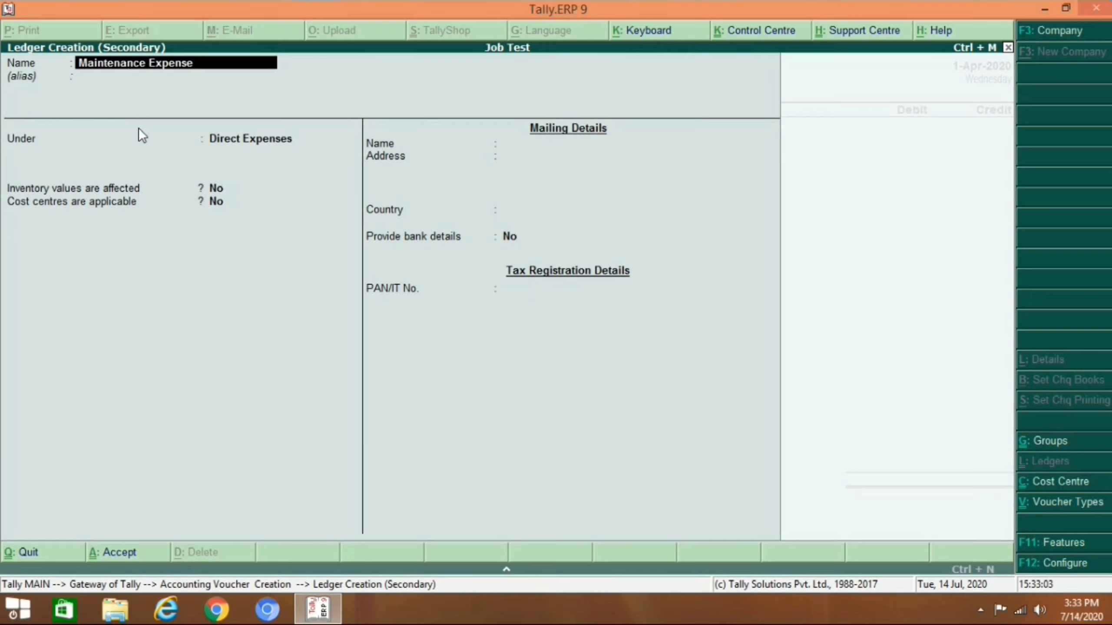
pyautogui.press('Return')
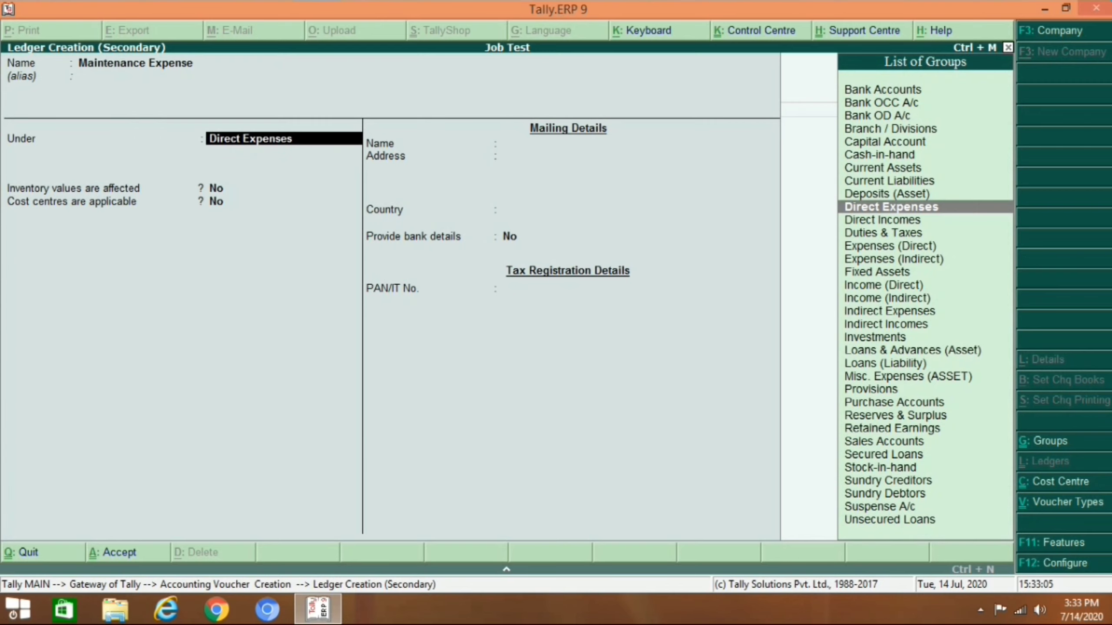
pyautogui.hotkey('ctrl', 'a')
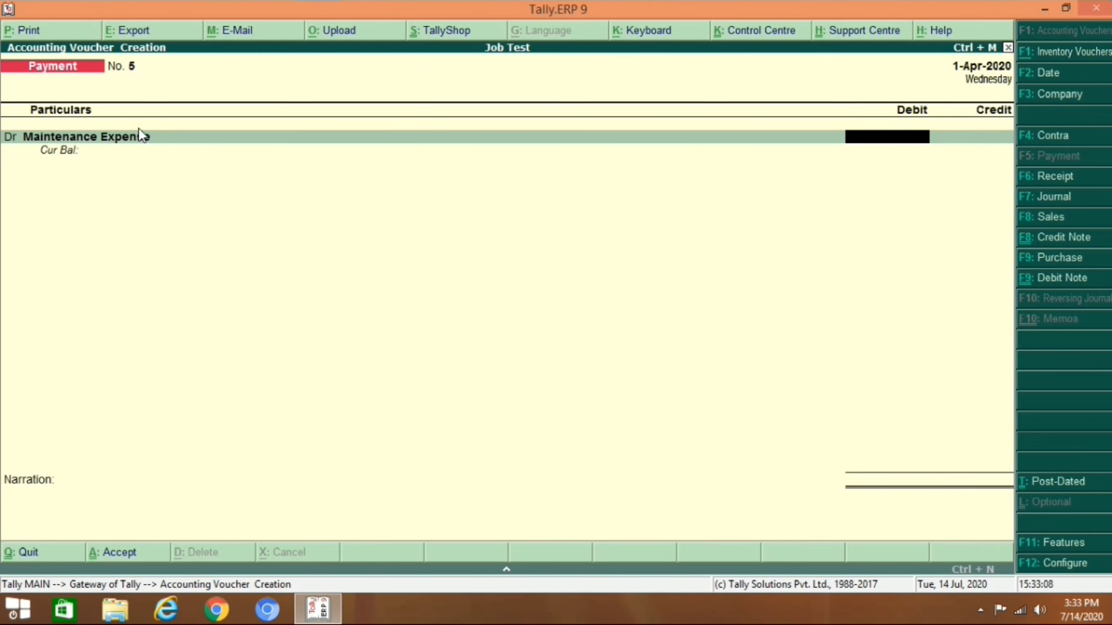
# Debit Maintenance Expense with 14,000, credit Cash for the same amount, and save the payment voucher without a narration
pyautogui.write('14000')
pyautogui.press('Return')
pyautogui.write('cas')
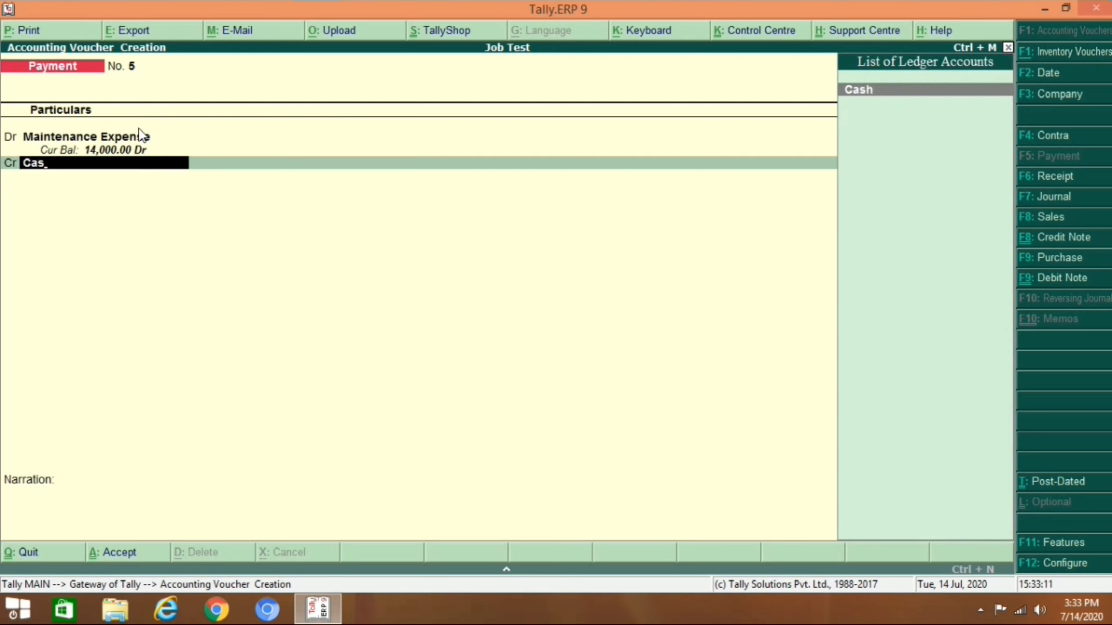
pyautogui.press('Return')
pyautogui.press('Return')
pyautogui.press('Return')
pyautogui.press('Return')
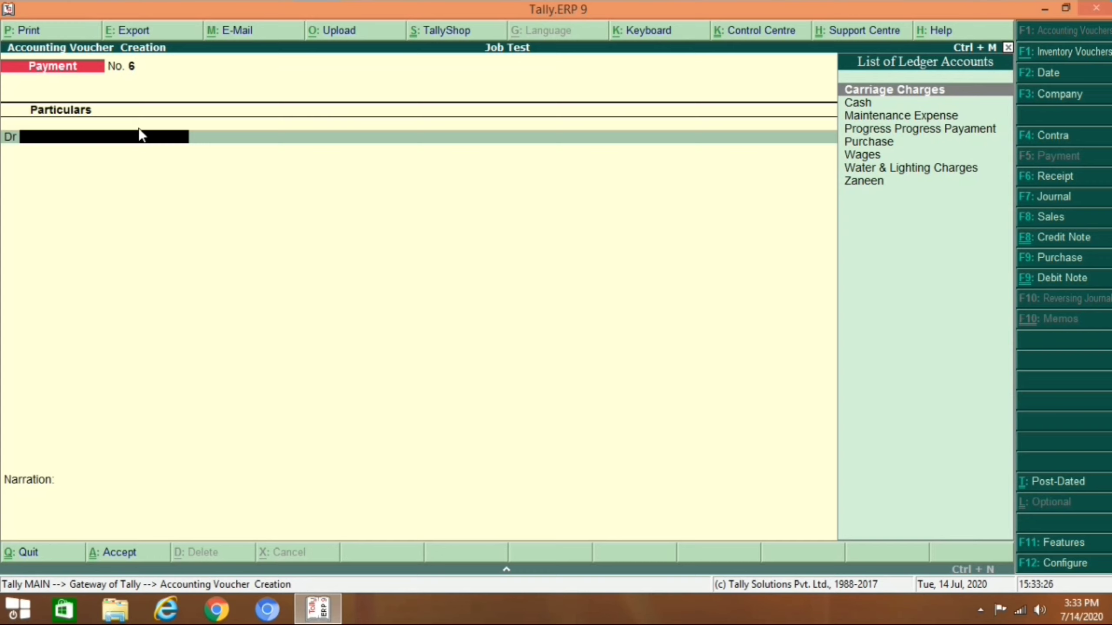
# Start a stock journal and enter 230 sacks of Cement from the Buiding Department godown as consumption, keeping the suggested rate
pyautogui.hotkey('alt', 'F7')
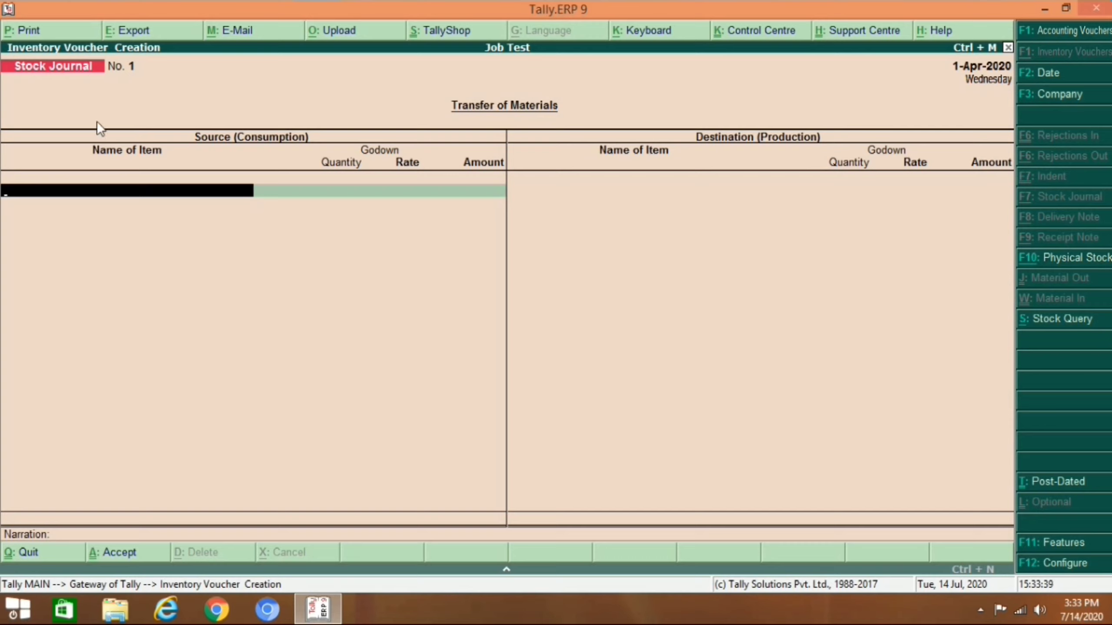
pyautogui.press('space')
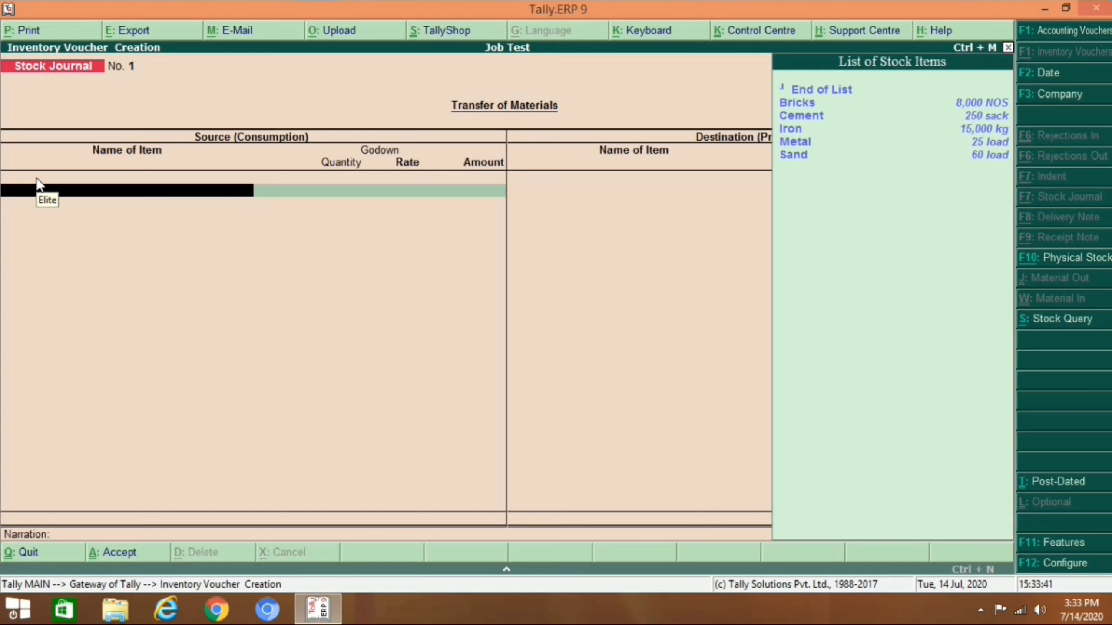
pyautogui.press('Down')
pyautogui.press('Down')
pyautogui.press('Down')
pyautogui.press('Down')
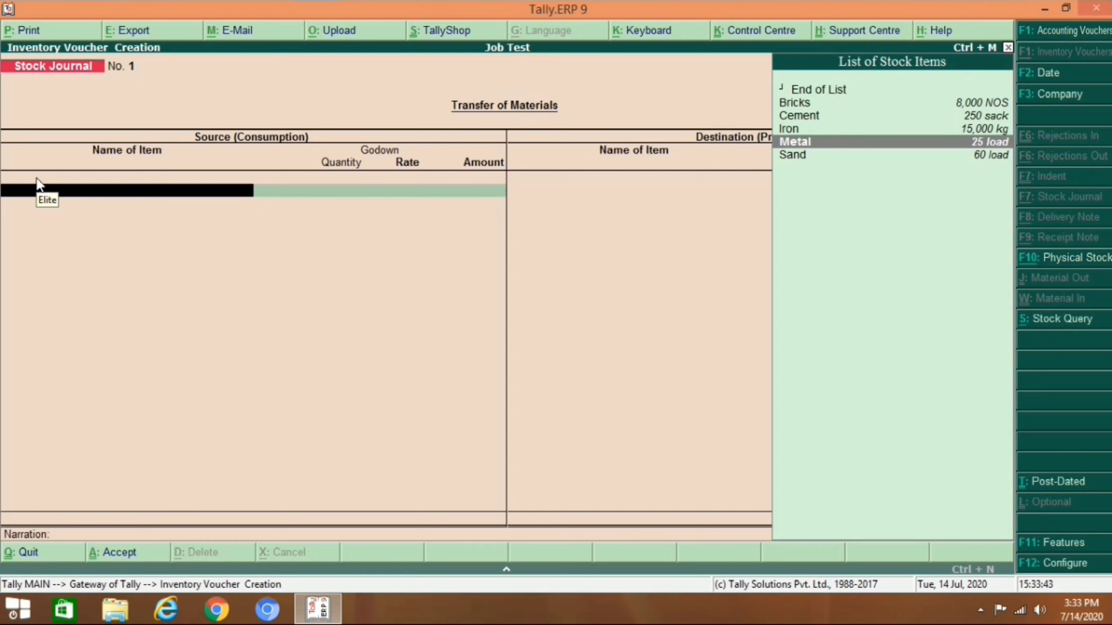
pyautogui.press('Up')
pyautogui.press('Up')
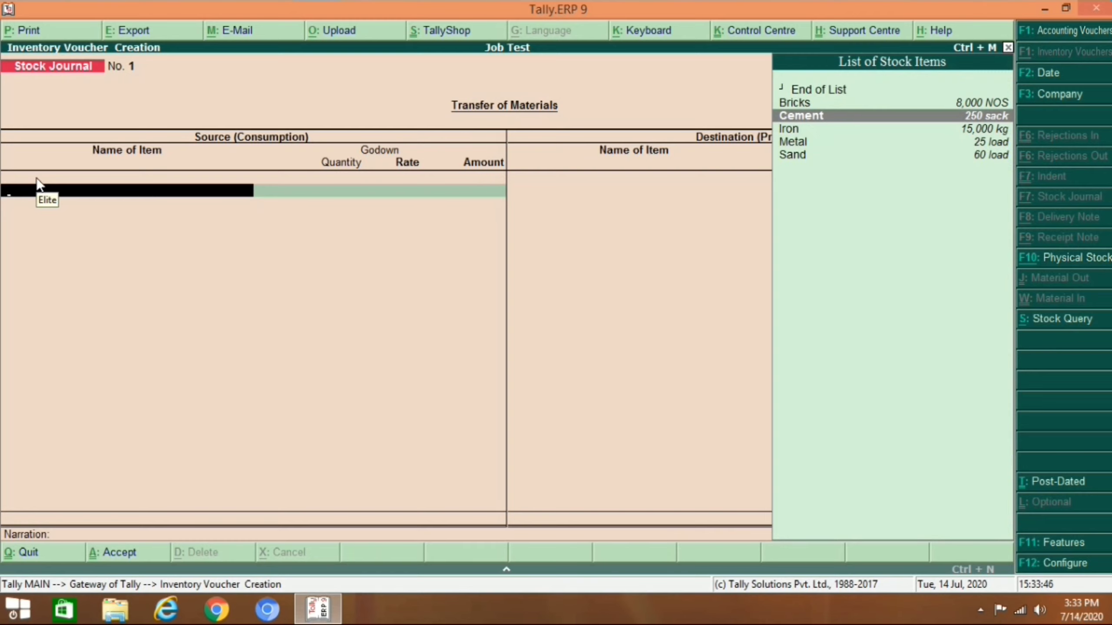
pyautogui.press('Return')
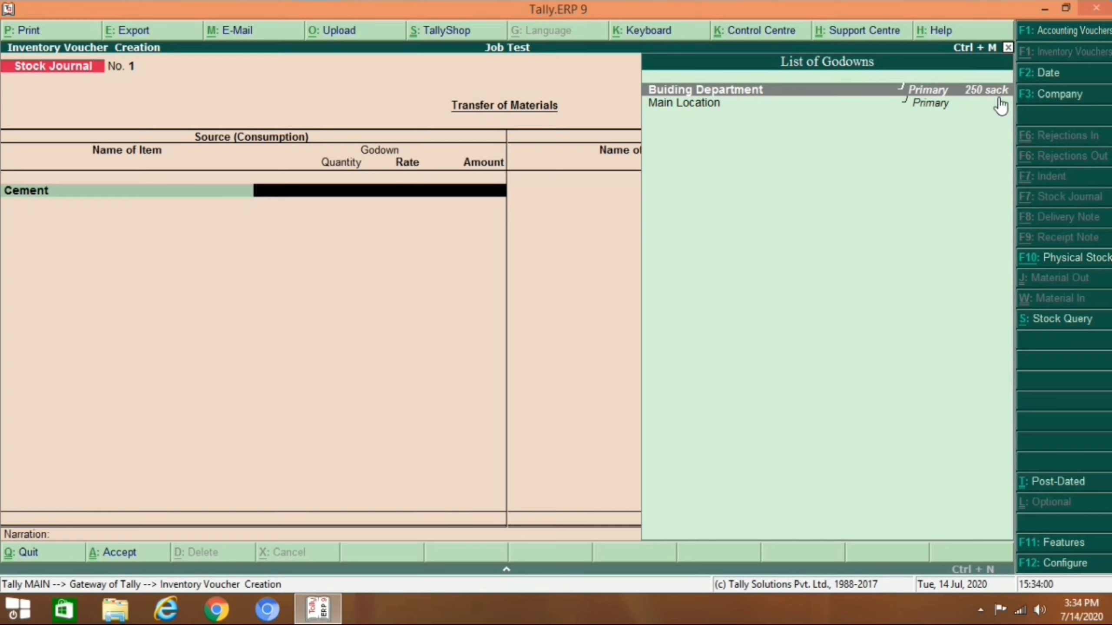
pyautogui.press('Return')
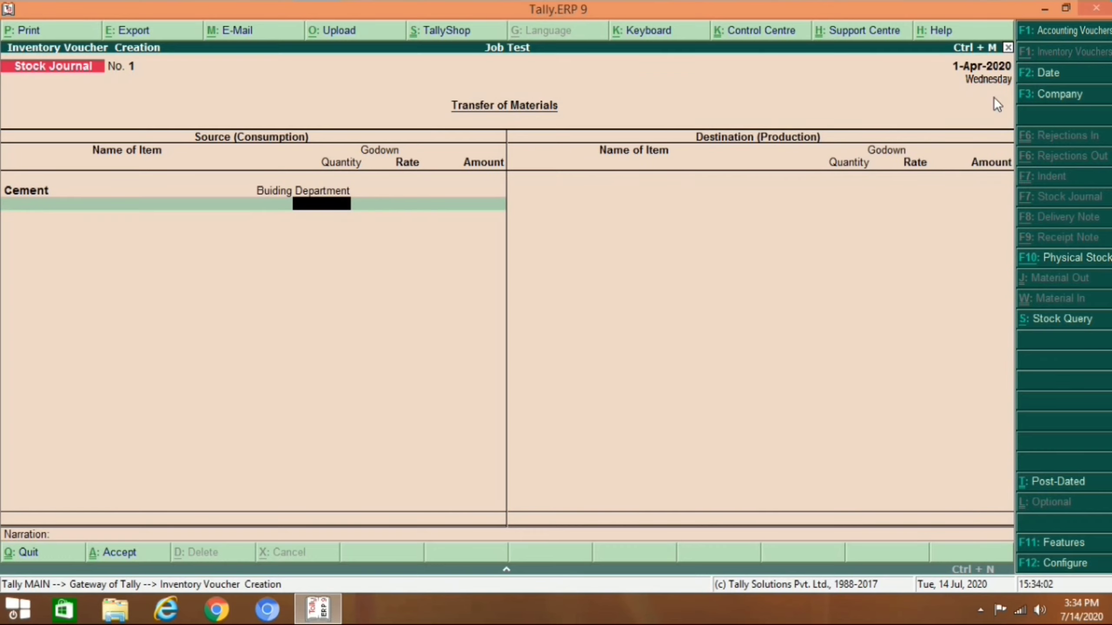
pyautogui.write('230')
pyautogui.press('Return')
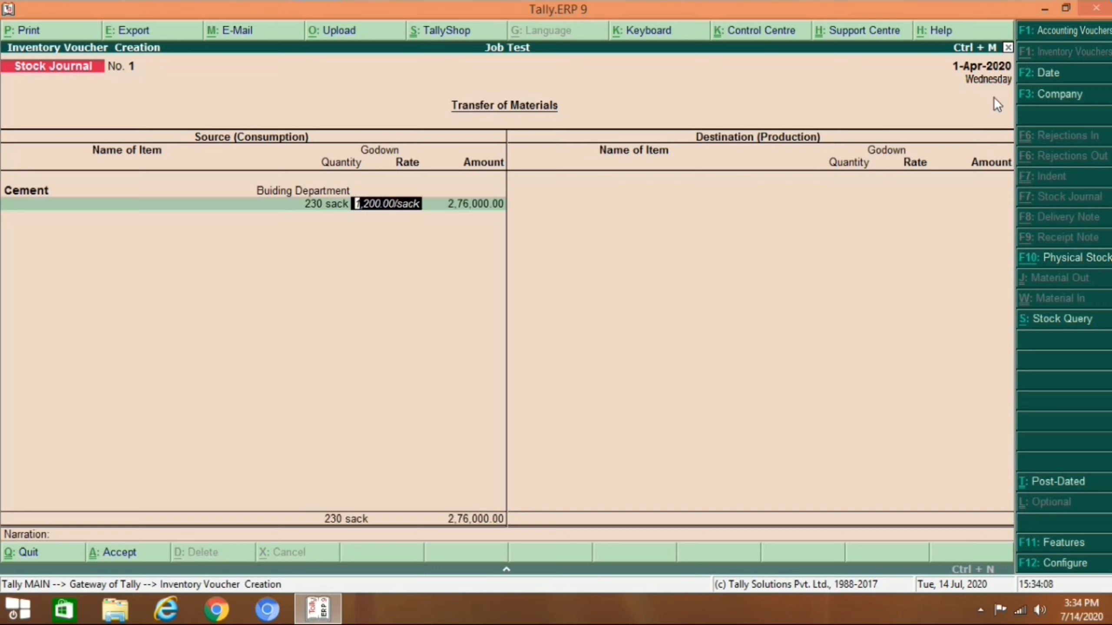
pyautogui.press('Return')
pyautogui.press('Return')
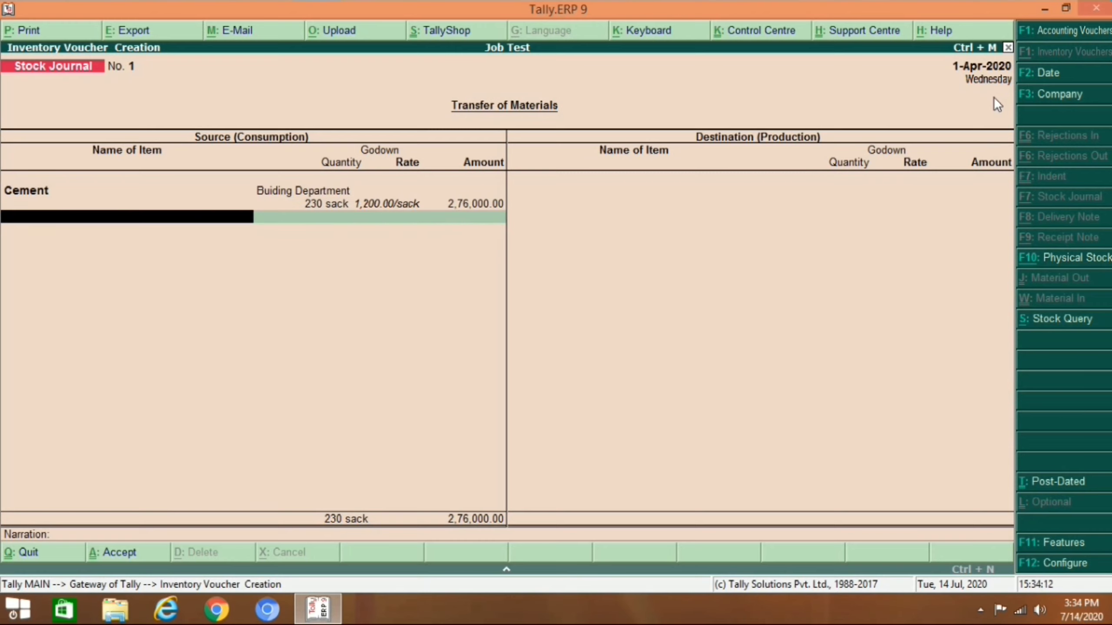
# Add 14,700 kg of Iron from the Buiding Department godown to the consumption side at the suggested rate
pyautogui.write('I')
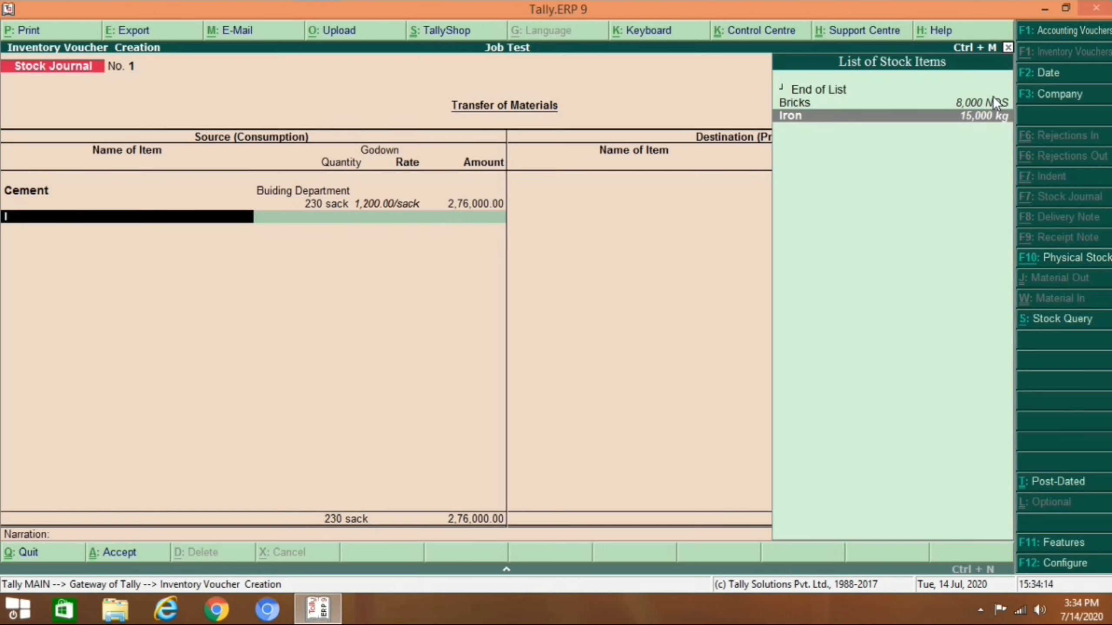
pyautogui.press('Return')
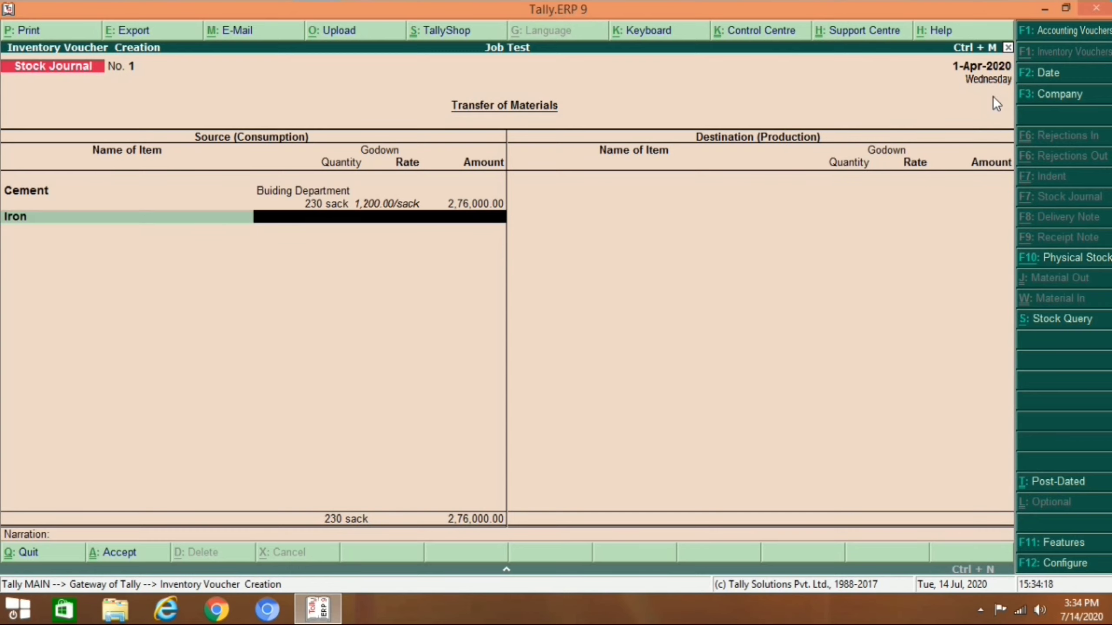
pyautogui.write('B')
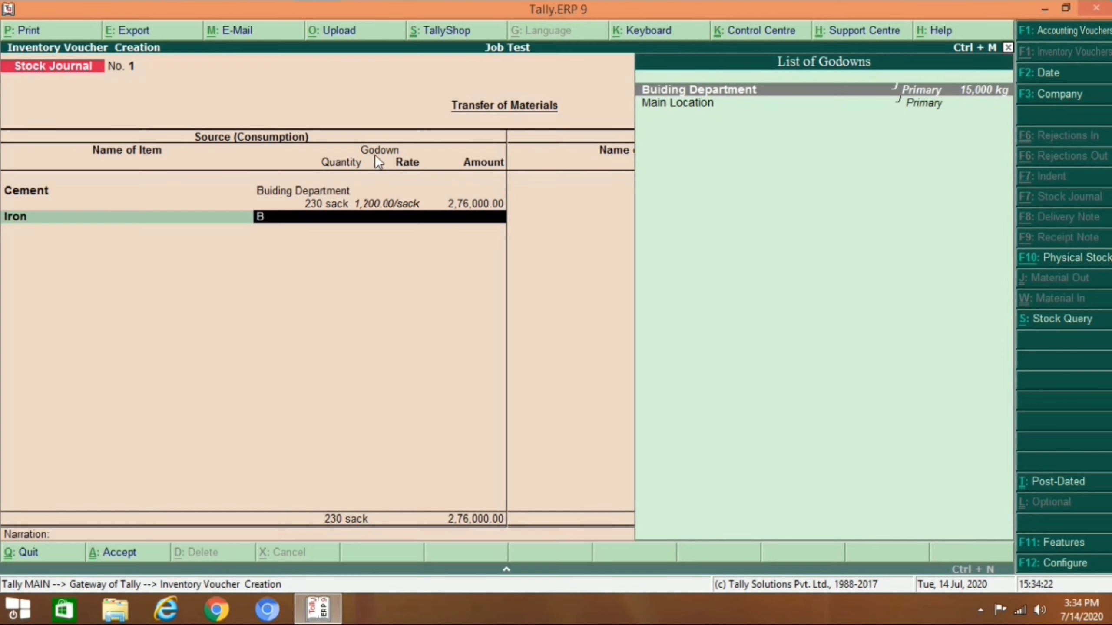
pyautogui.press('Return')
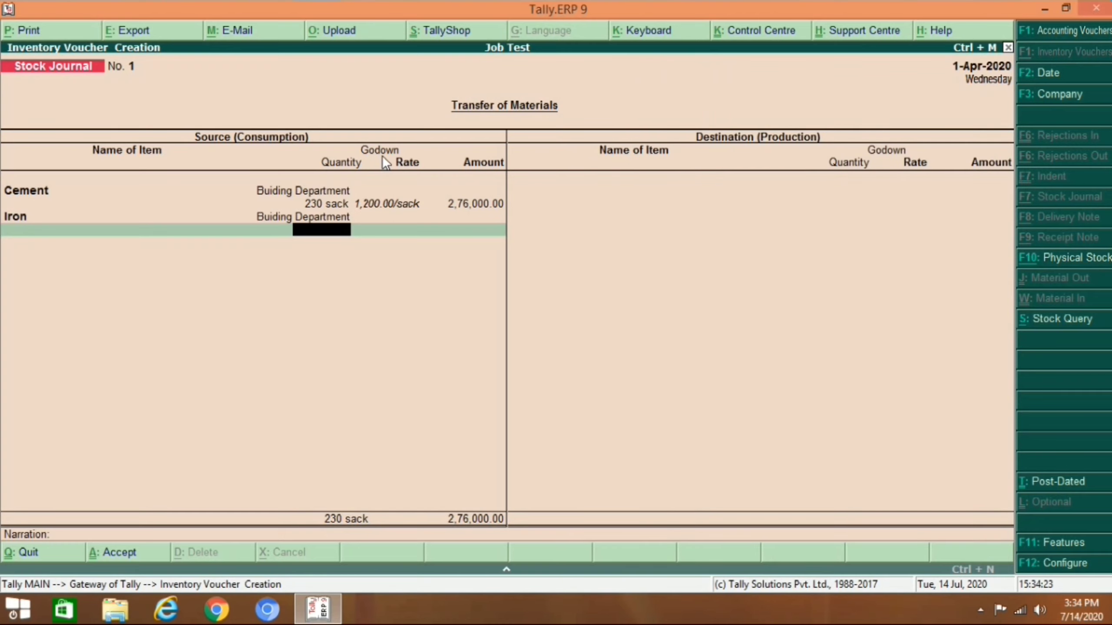
pyautogui.write('14700')
pyautogui.press('Return')
pyautogui.press('Return')
pyautogui.press('Return')
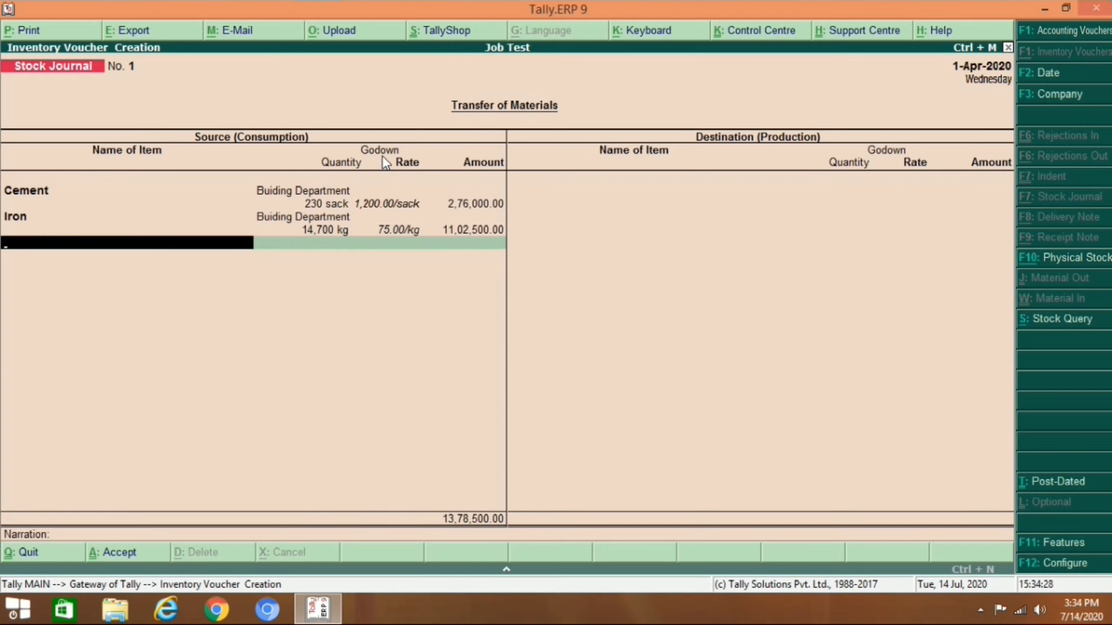
# Add 60 loads of Sand from the Buiding Department godown to the consumption side at the suggested rate
pyautogui.write('Sa')
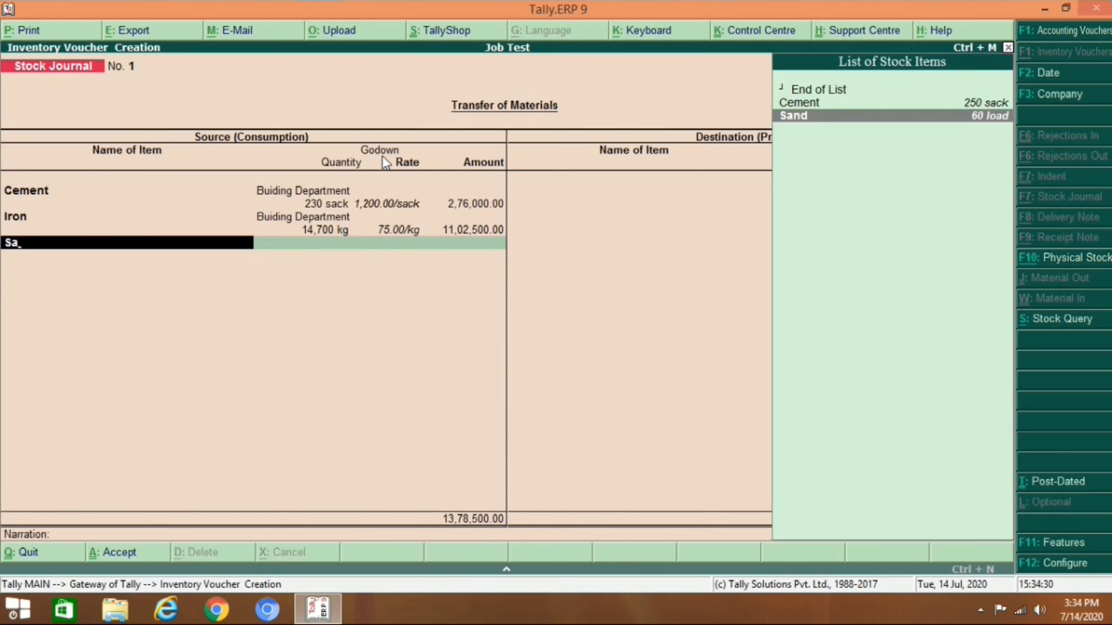
pyautogui.press('Return')
pyautogui.write('B')
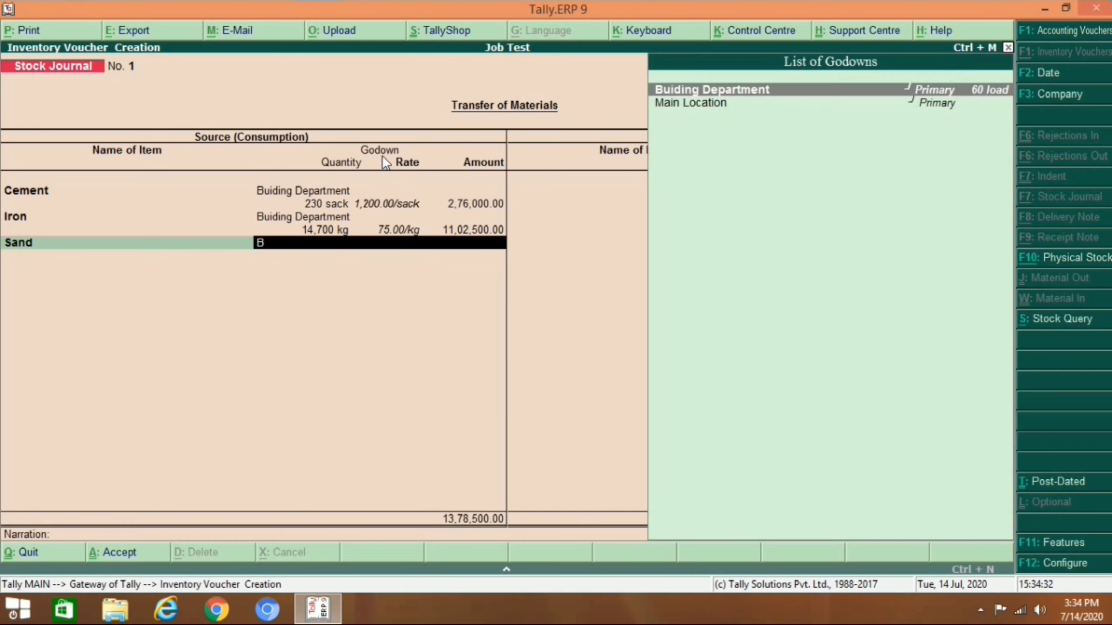
pyautogui.press('Return')
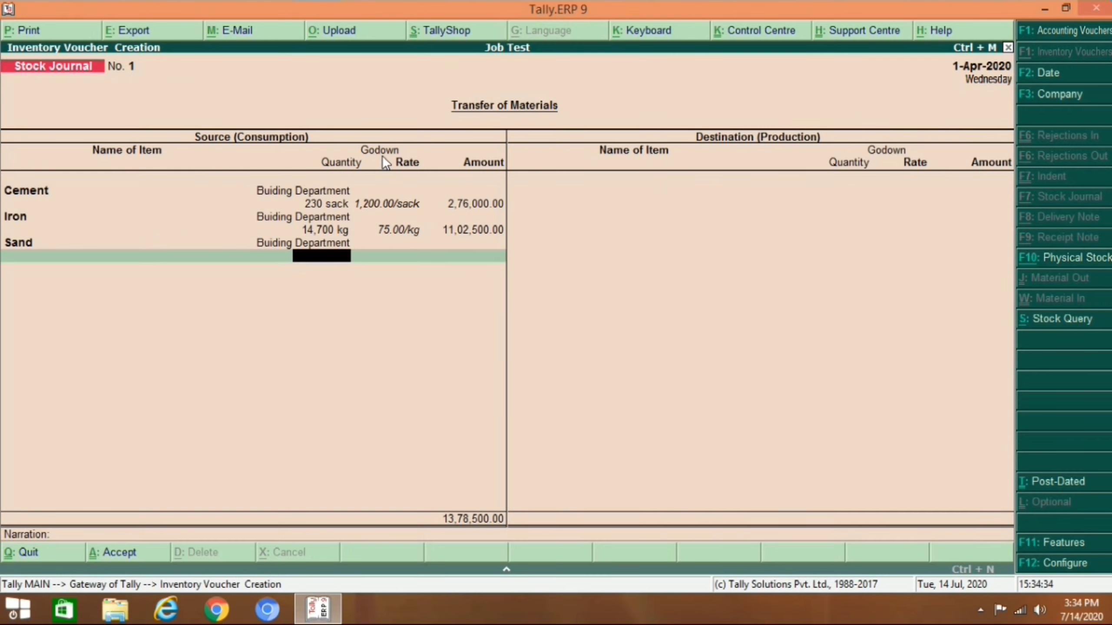
pyautogui.write('60')
pyautogui.press('Return')
pyautogui.press('Return')
pyautogui.press('Return')
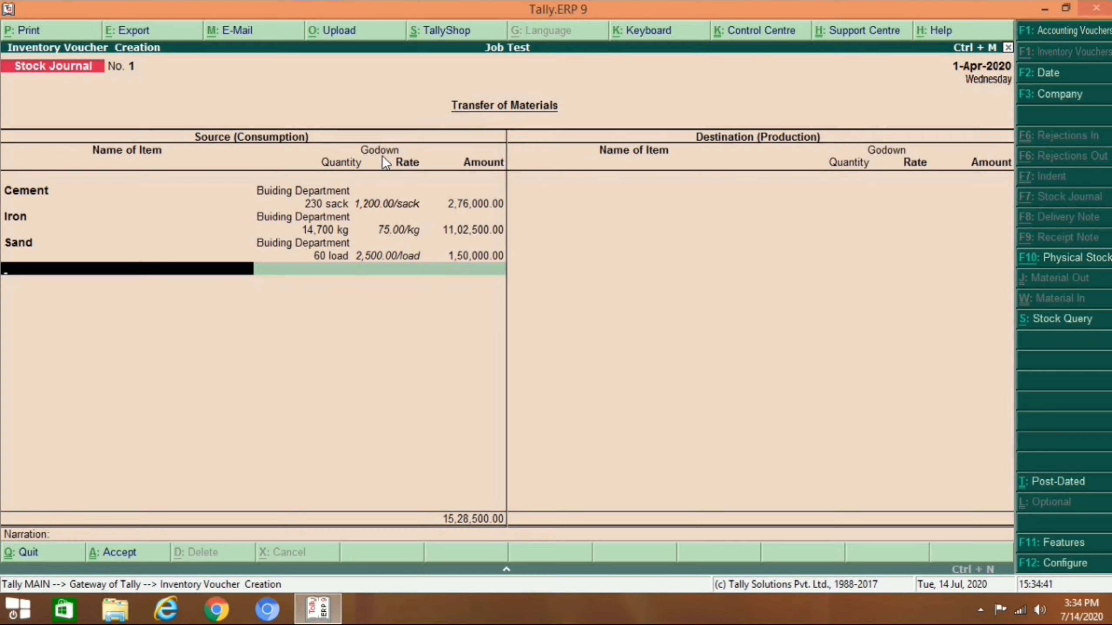
# Add 8,000 NOS of Bricks from the Buiding Department godown to the consumption side at the suggested rate
pyautogui.write('B')
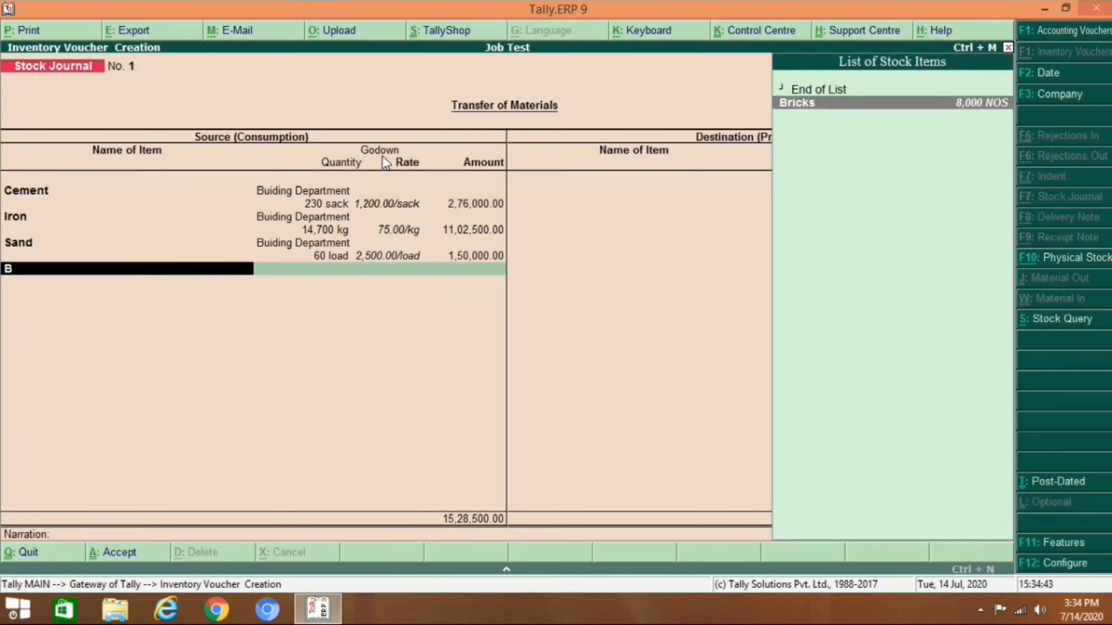
pyautogui.press('Return')
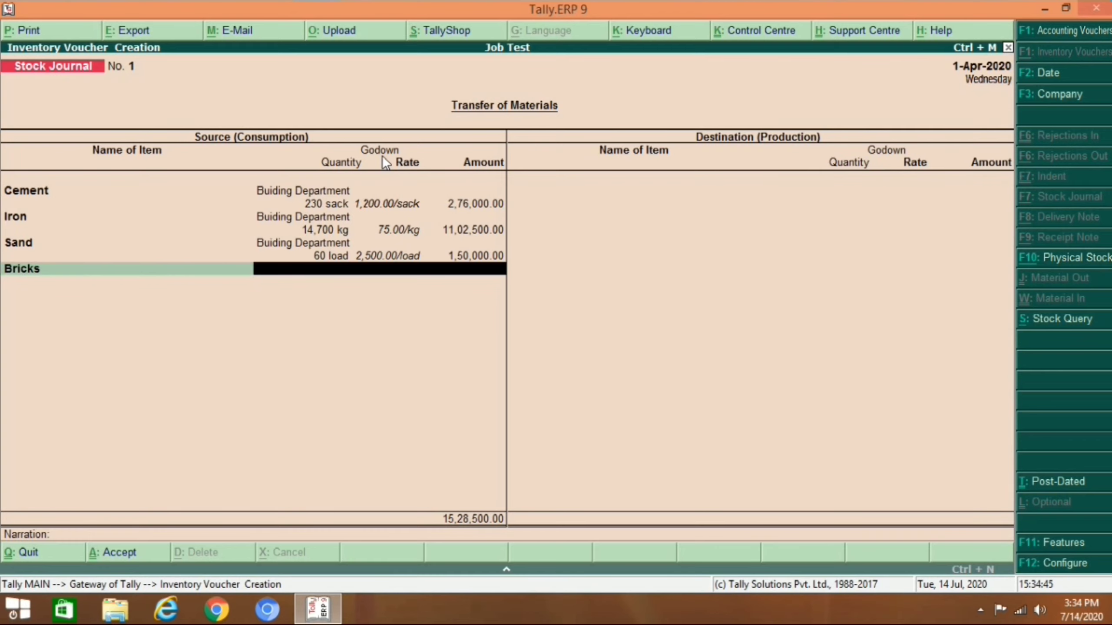
pyautogui.write('Bu')
pyautogui.press('Return')
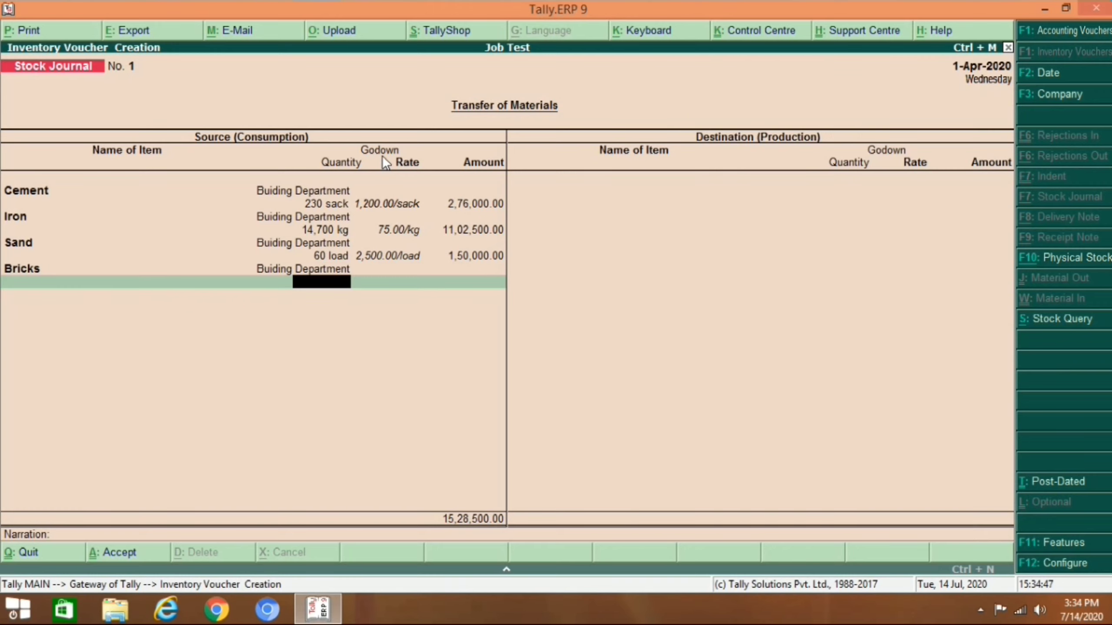
pyautogui.write('8000')
pyautogui.press('Return')
pyautogui.press('Return')
pyautogui.press('Return')
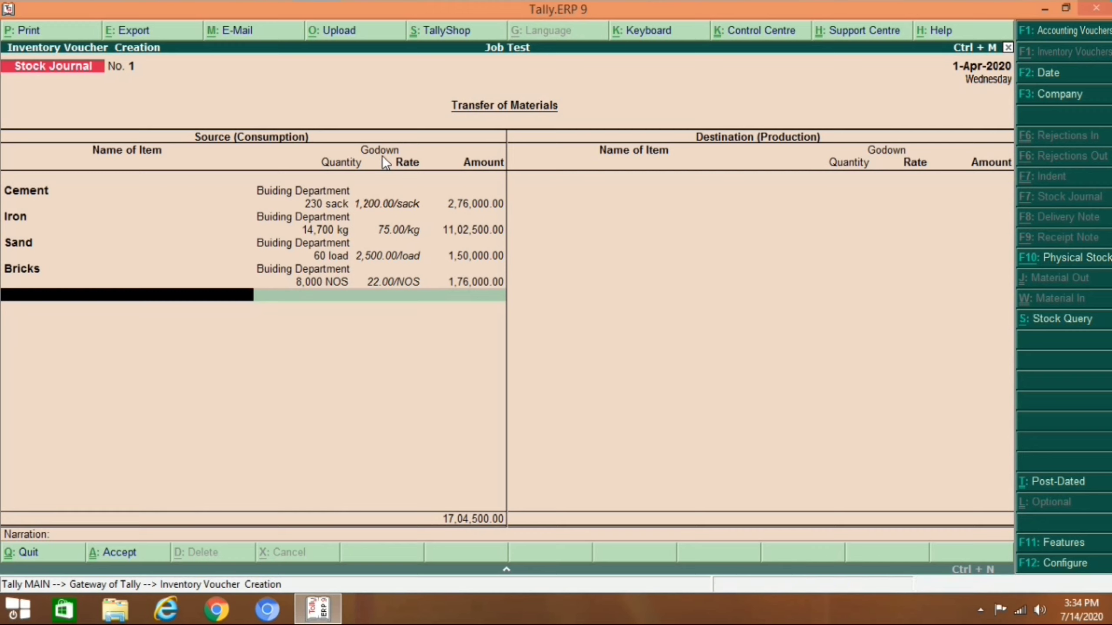
# Add 25 loads of Metal from the Buiding Department godown to the consumption side at the suggested rate
pyautogui.write('Me')
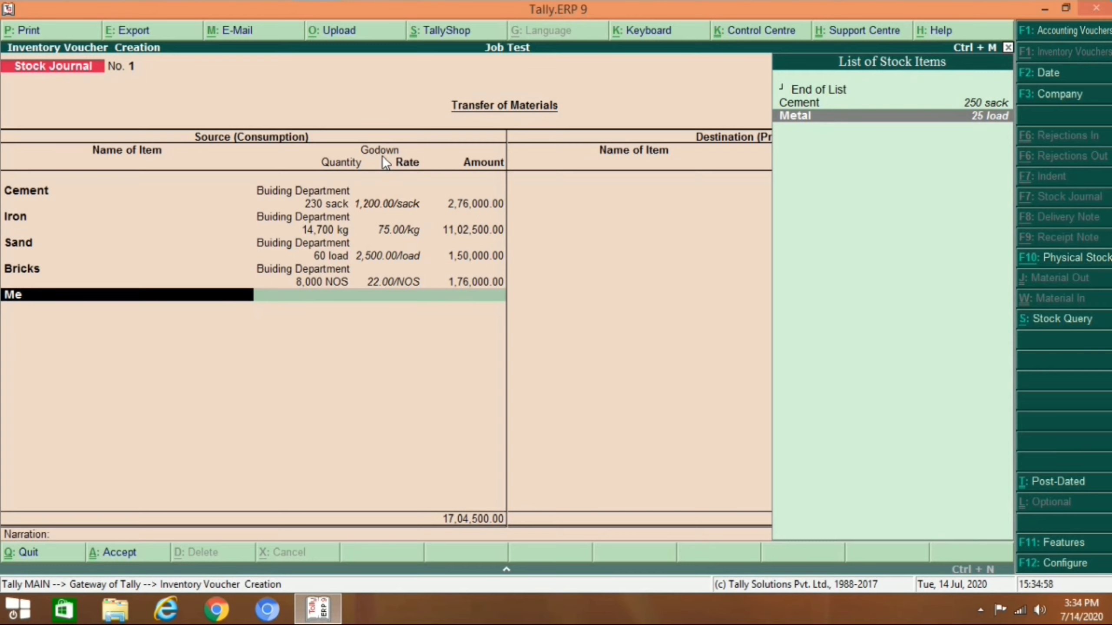
pyautogui.press('Return')
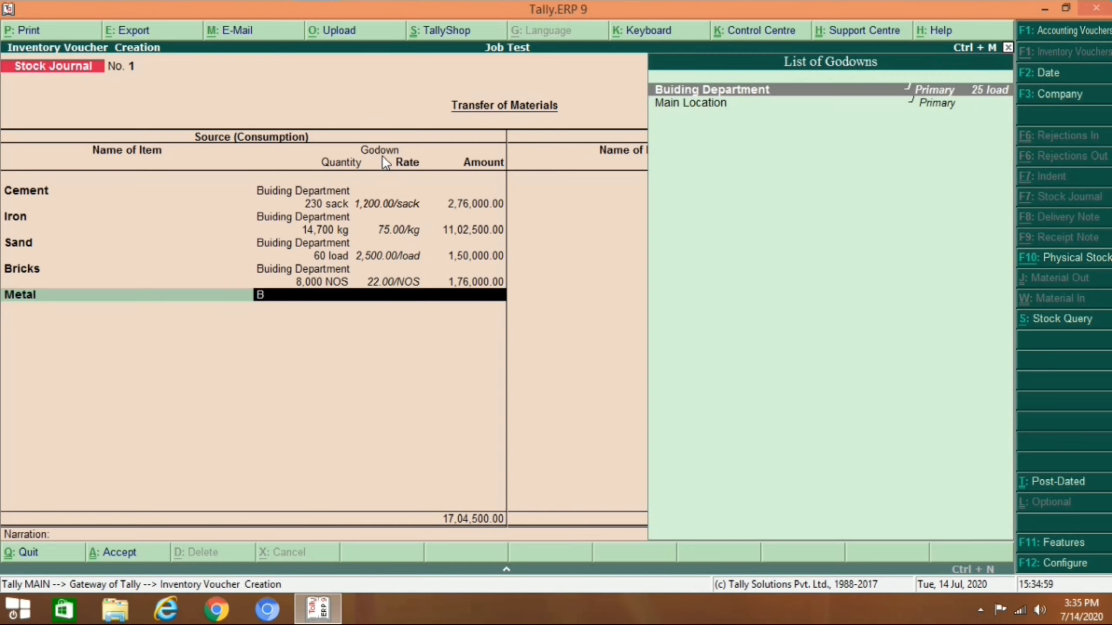
pyautogui.write('Bu')
pyautogui.press('Return')
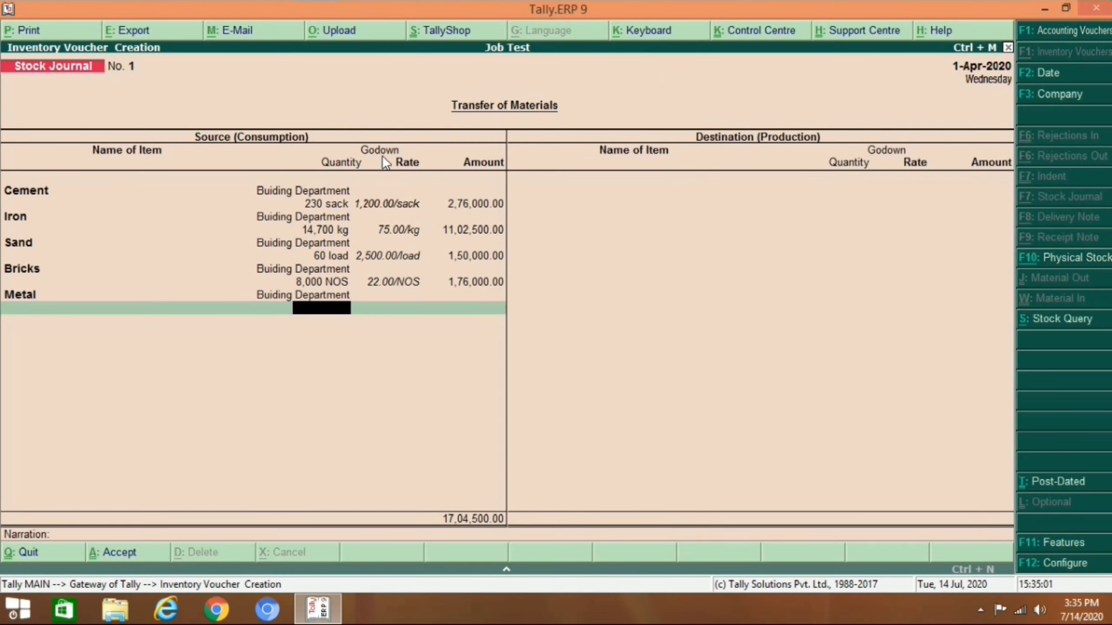
pyautogui.write('25')
pyautogui.press('Return')
pyautogui.press('Return')
pyautogui.press('Return')
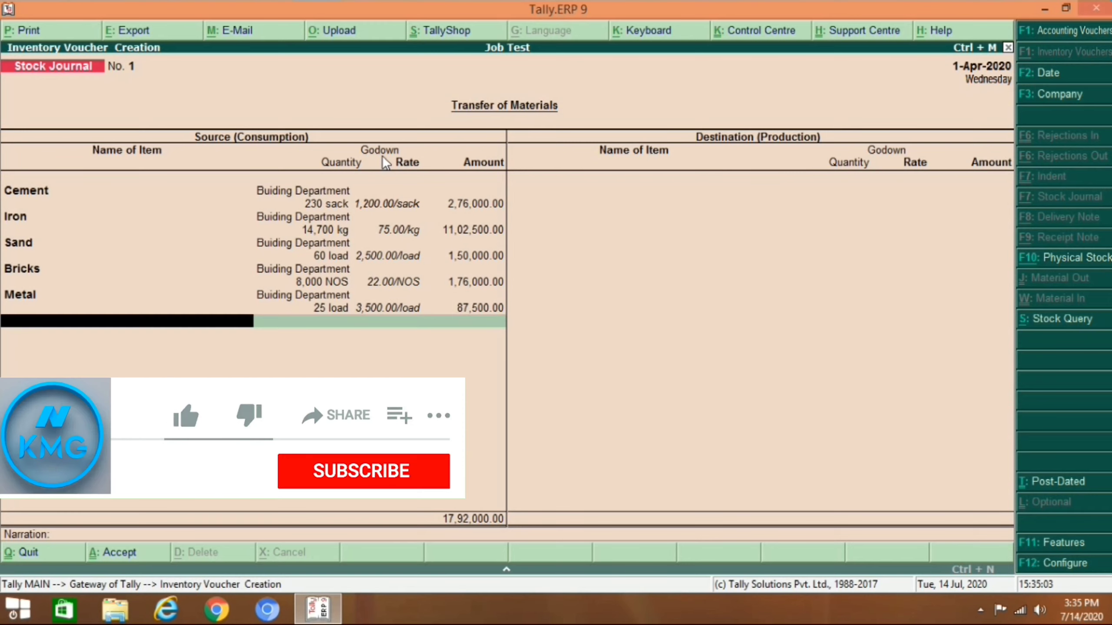
# End the consumption list, leave the production side empty and narration blank, and save the stock journal
pyautogui.press('Return')
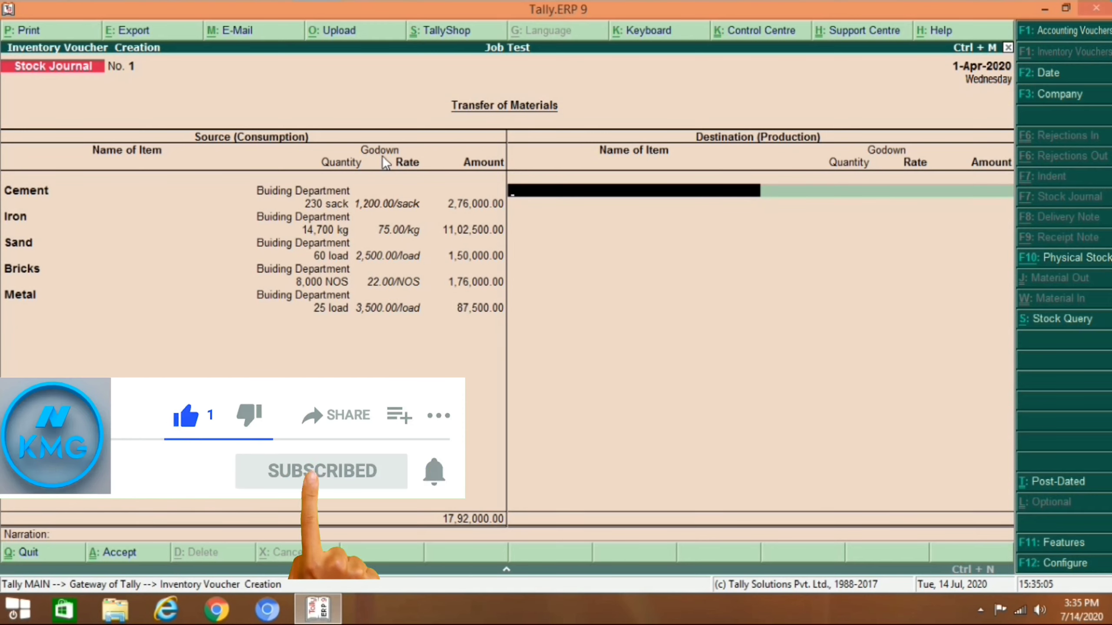
pyautogui.press('Return')
pyautogui.press('Return')
pyautogui.press('Return')
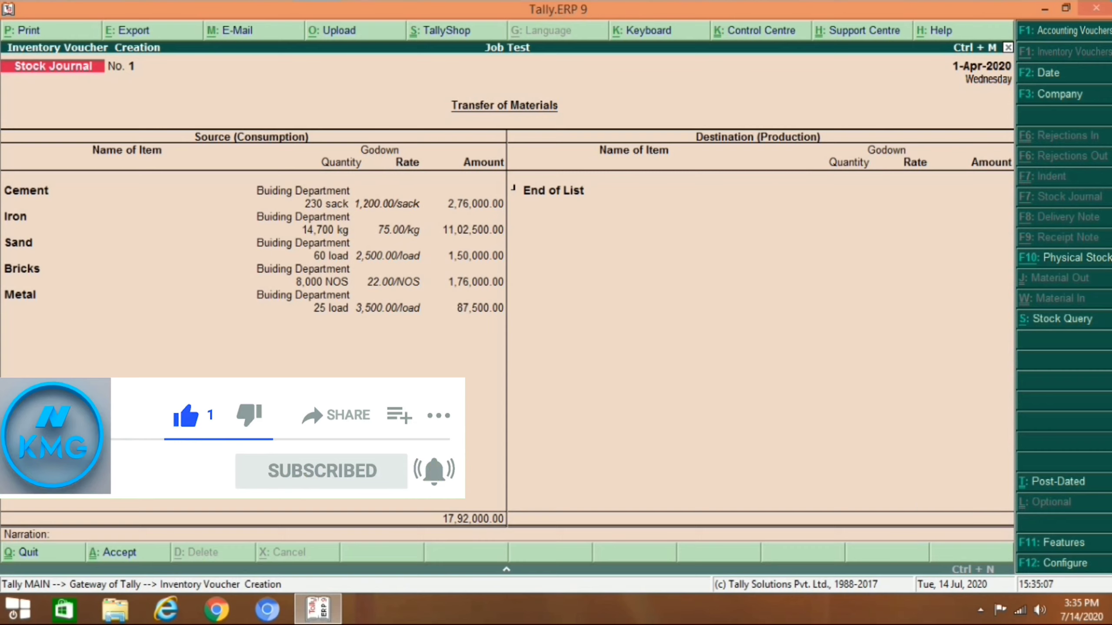
pyautogui.press('F5')
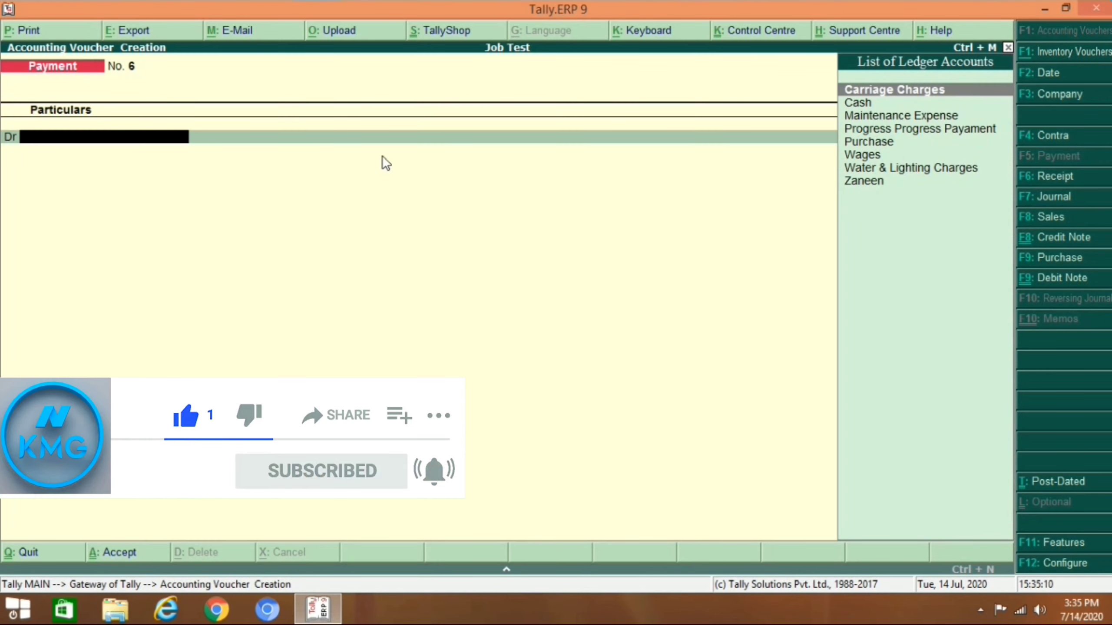
pyautogui.press('Escape')
pyautogui.press('Escape')
pyautogui.press('Escape')
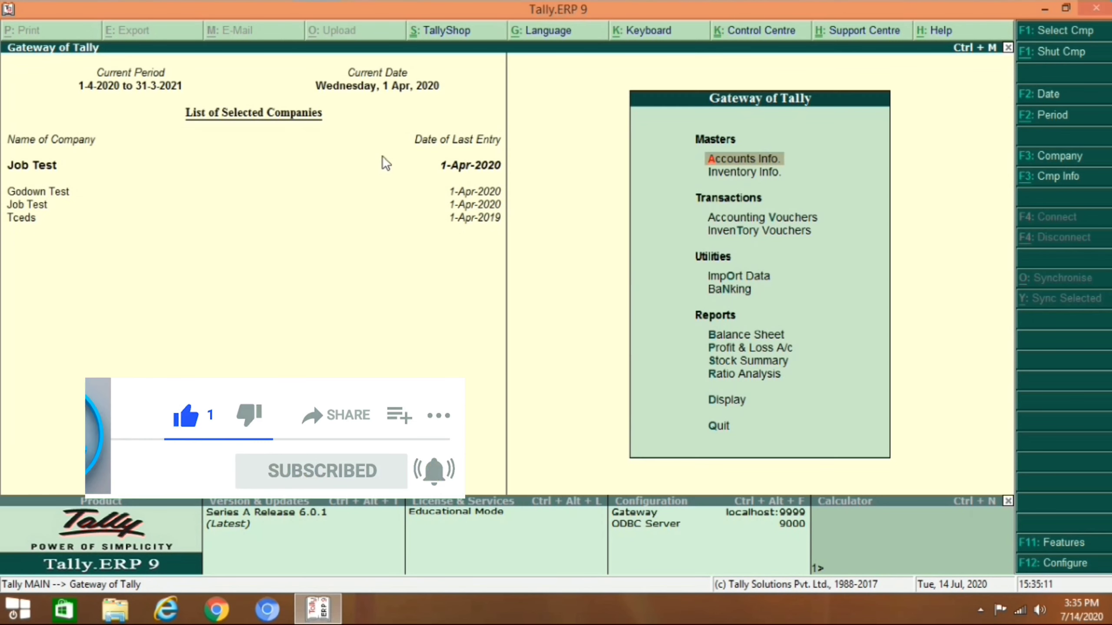
# Start a new receipt voucher that credits the Progress Progress Payament ledger
pyautogui.press('v')
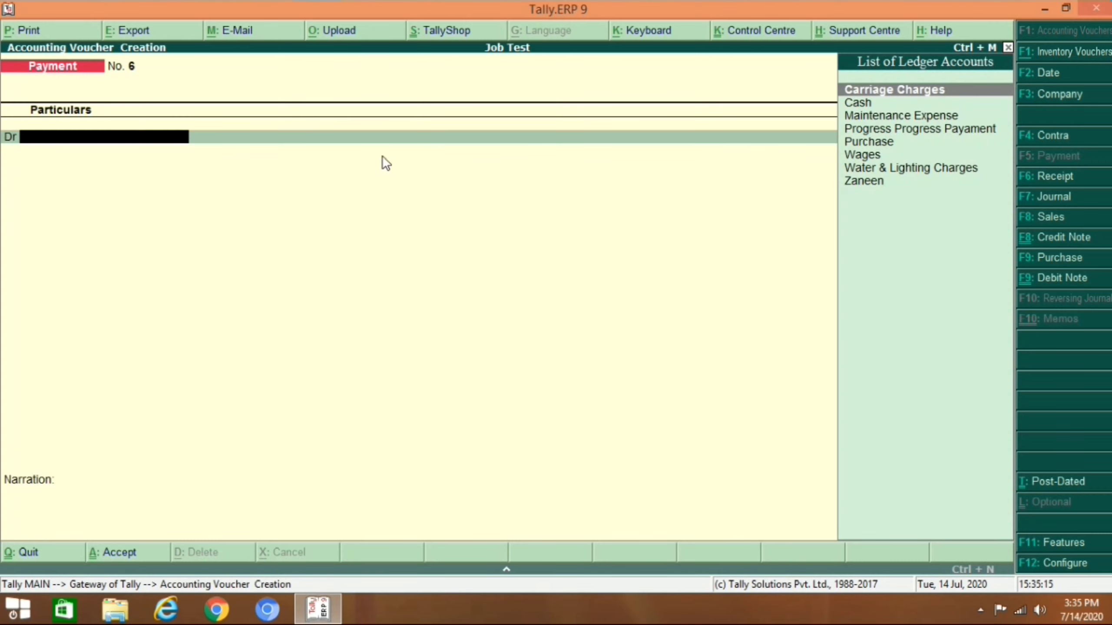
pyautogui.press('F6')
pyautogui.write('P')
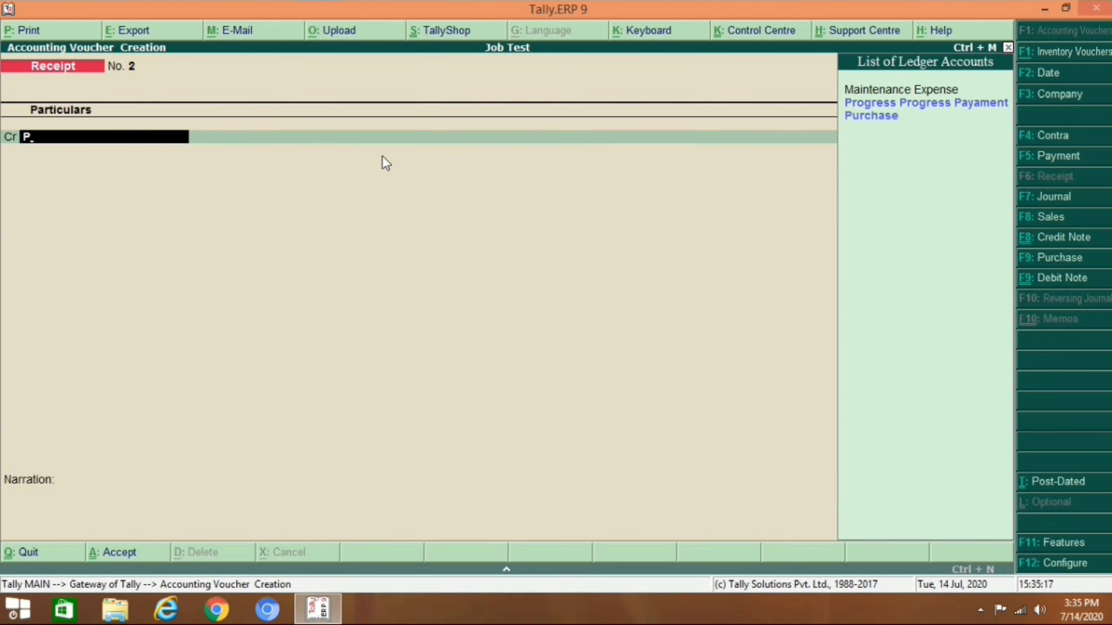
pyautogui.press('Down')
pyautogui.press('Up')
pyautogui.press('Return')
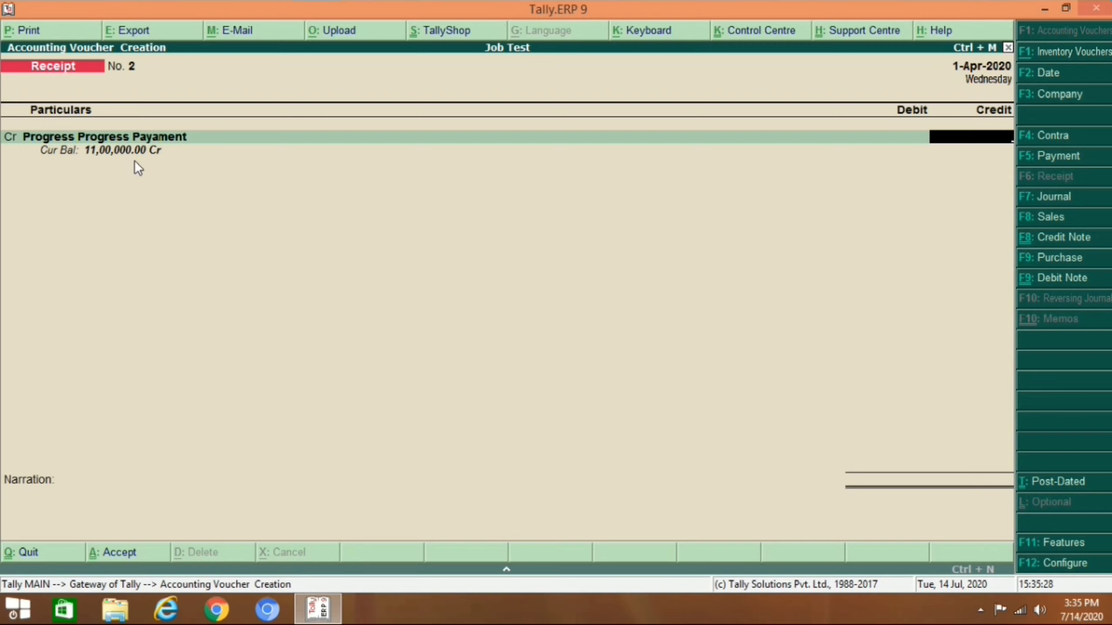
# Enter 9,00,000 as the credit amount, debit it to Cash, save the receipt and return to the Gateway of Tally
pyautogui.write('90000')
pyautogui.press('Return')
pyautogui.press('BackSpace')
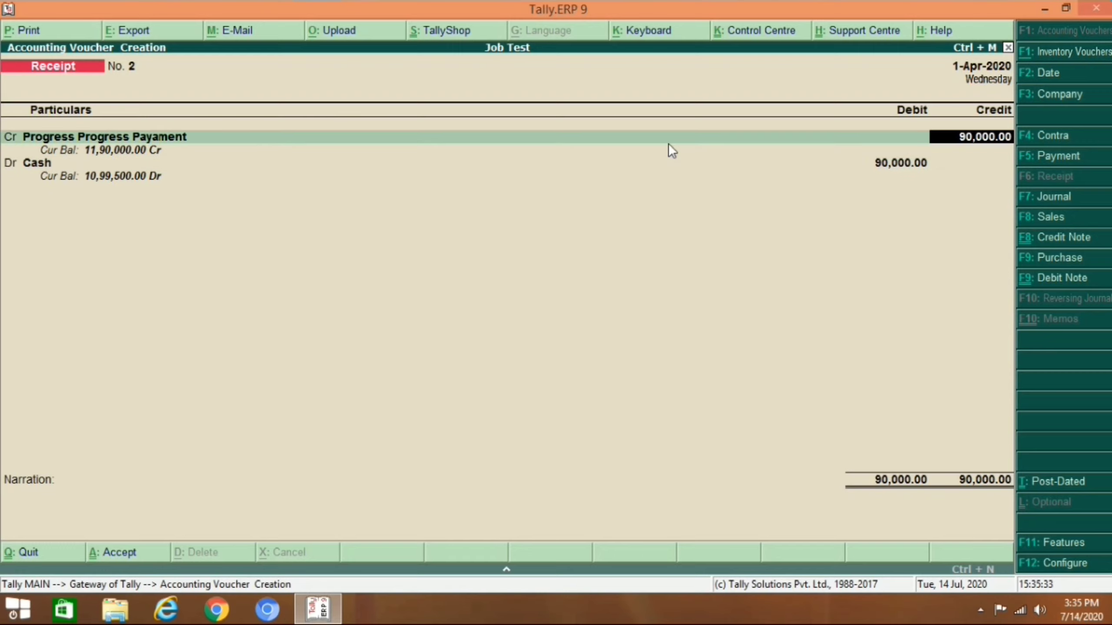
pyautogui.write('9,00,00')
pyautogui.write('0')
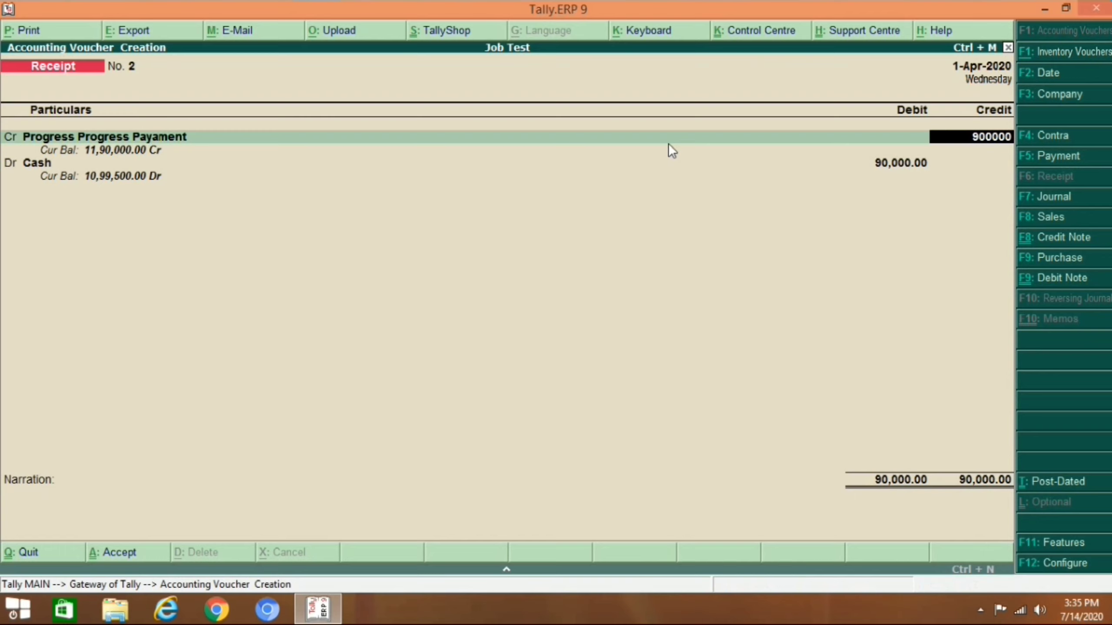
pyautogui.press('Return')
pyautogui.press('Return')
pyautogui.press('Return')
pyautogui.press('Return')
pyautogui.press('Return')
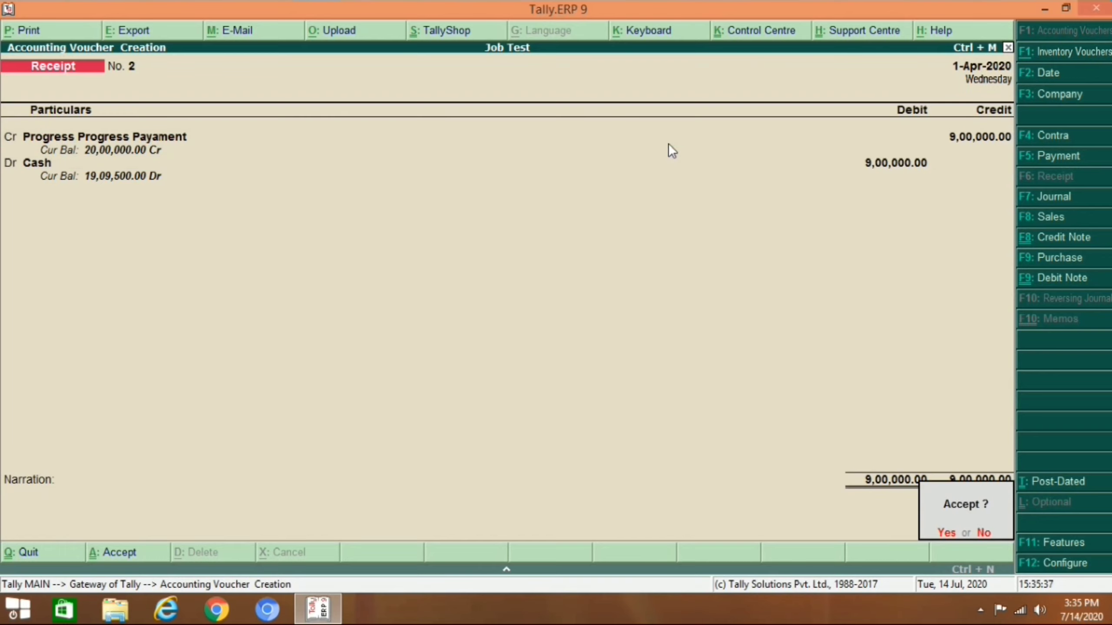
pyautogui.press('Return')
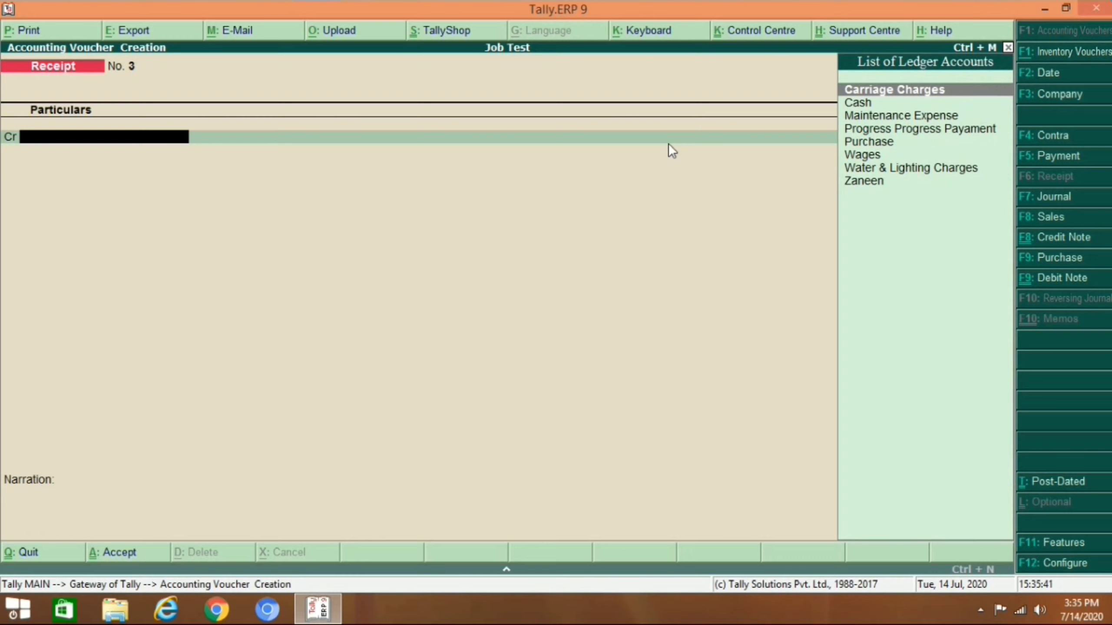
pyautogui.press('Escape')
pyautogui.press('Escape')
pyautogui.press('Escape')
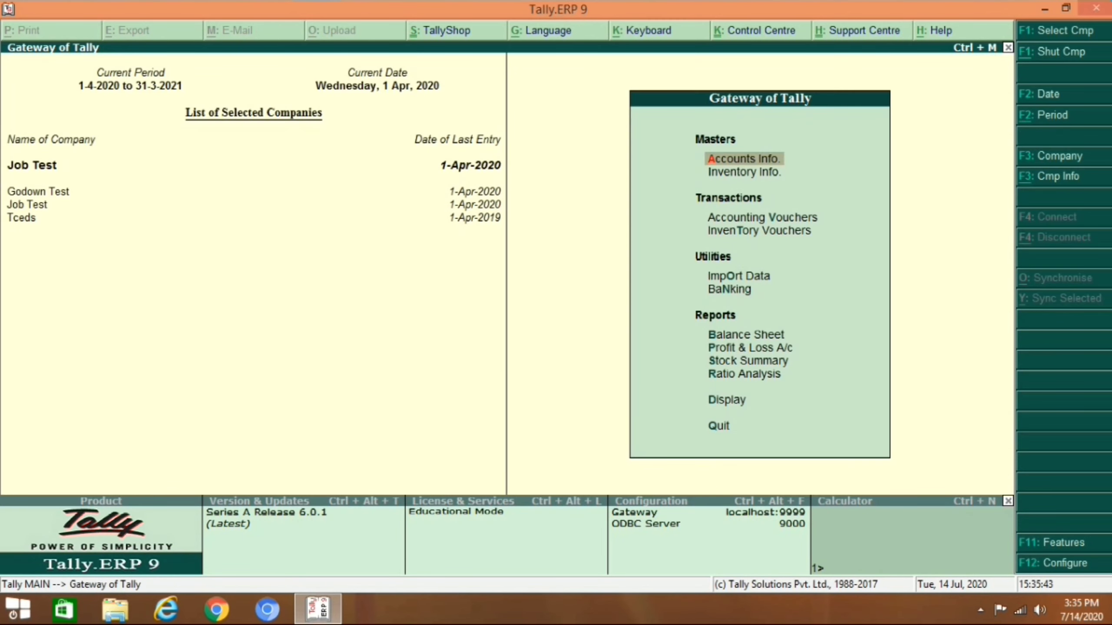
# View the company's Profit & Loss A/c and Balance Sheet reports
pyautogui.click(741, 348)
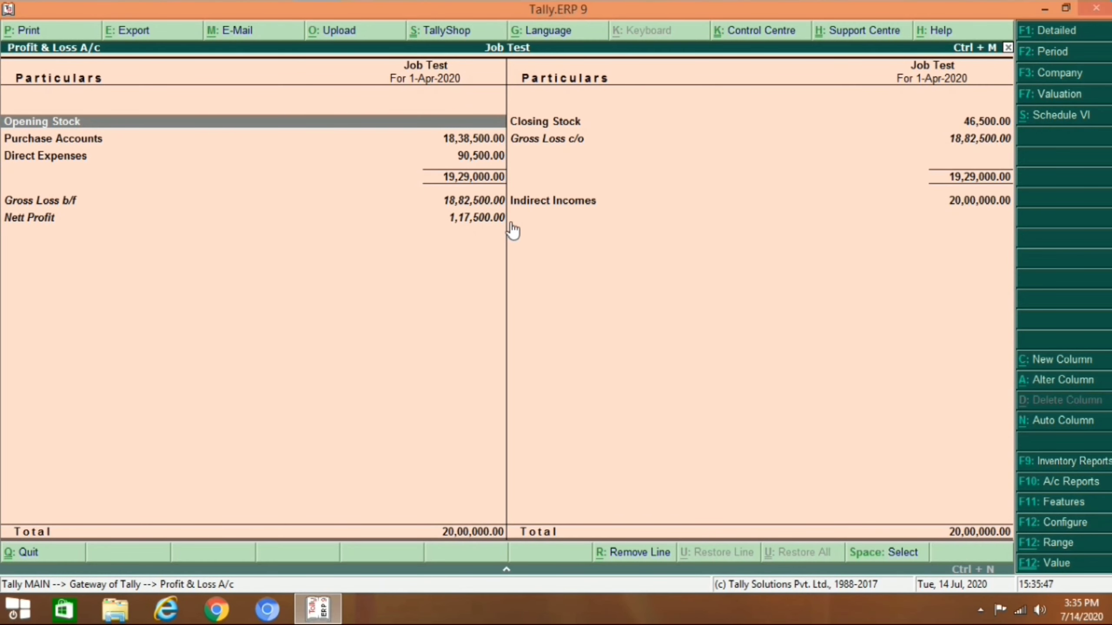
pyautogui.press('Escape')
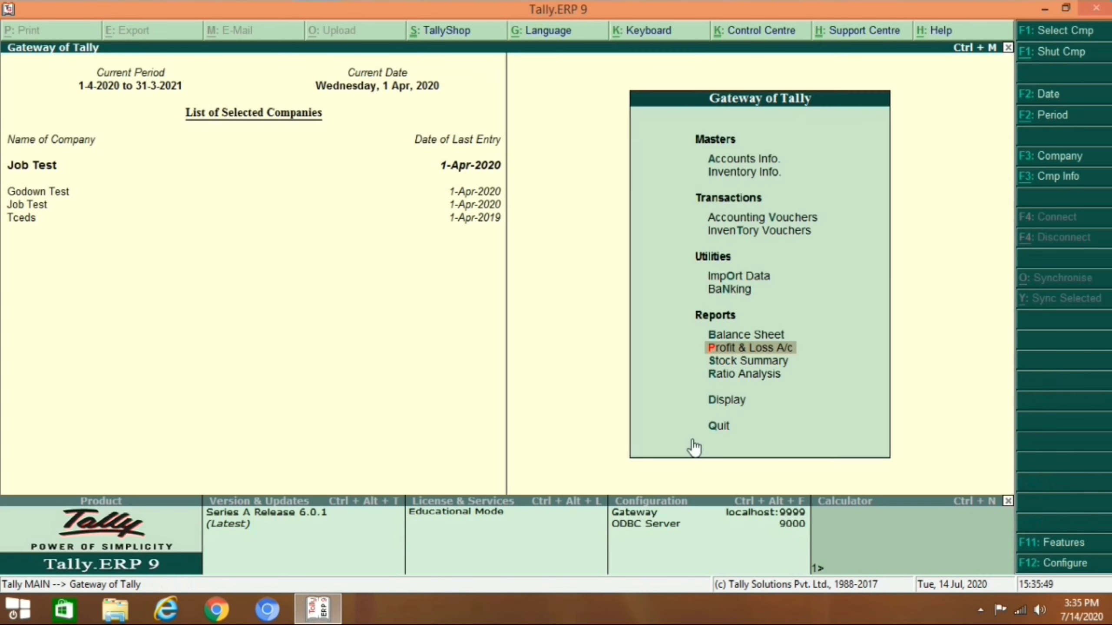
pyautogui.click(731, 332)
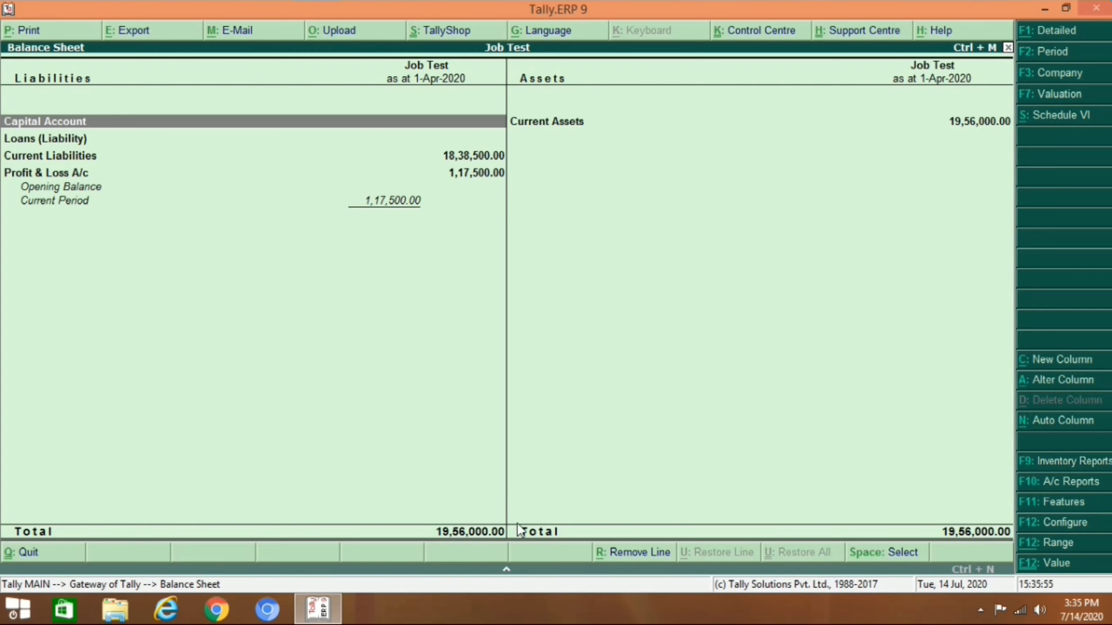
pyautogui.press('Escape')
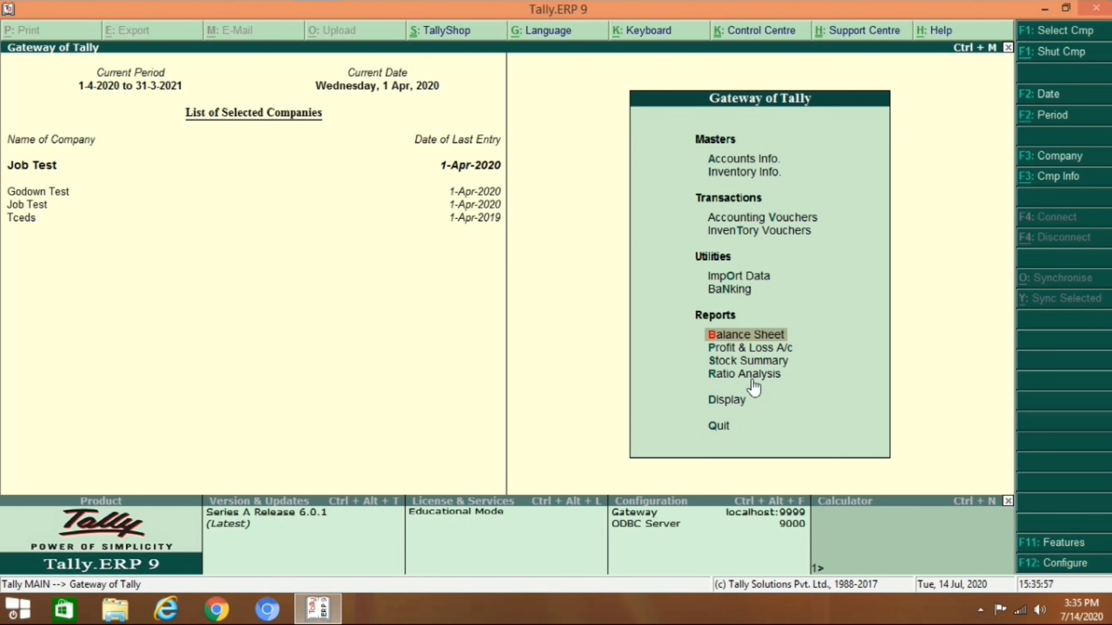
# Review the closing balances in the Stock Summary, then return to the Gateway of Tally
pyautogui.click(749, 363)
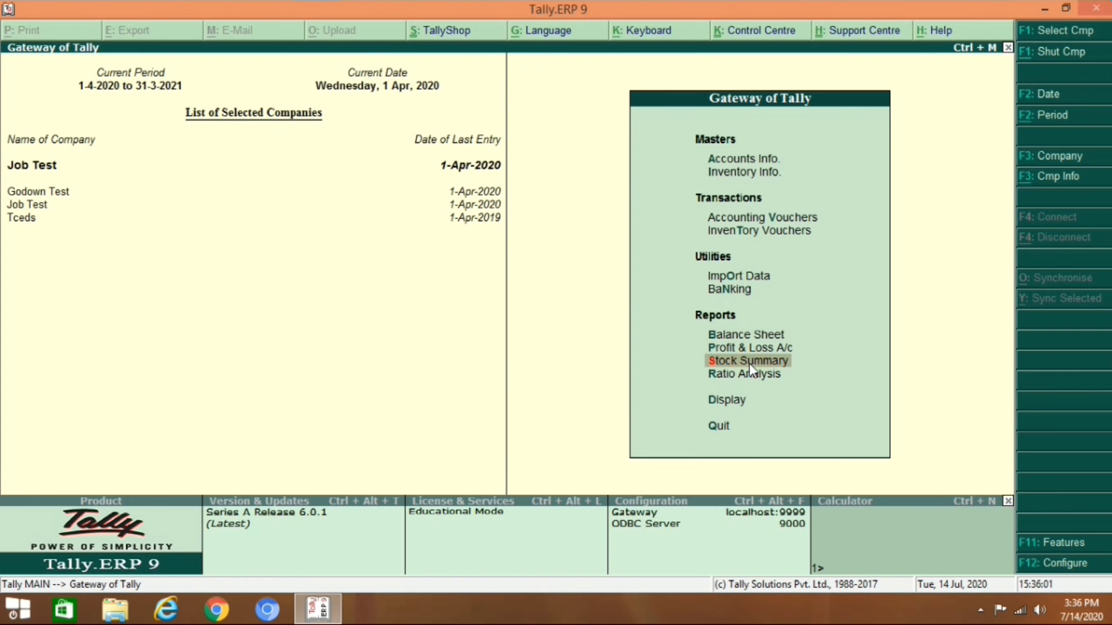
pyautogui.click(749, 363)
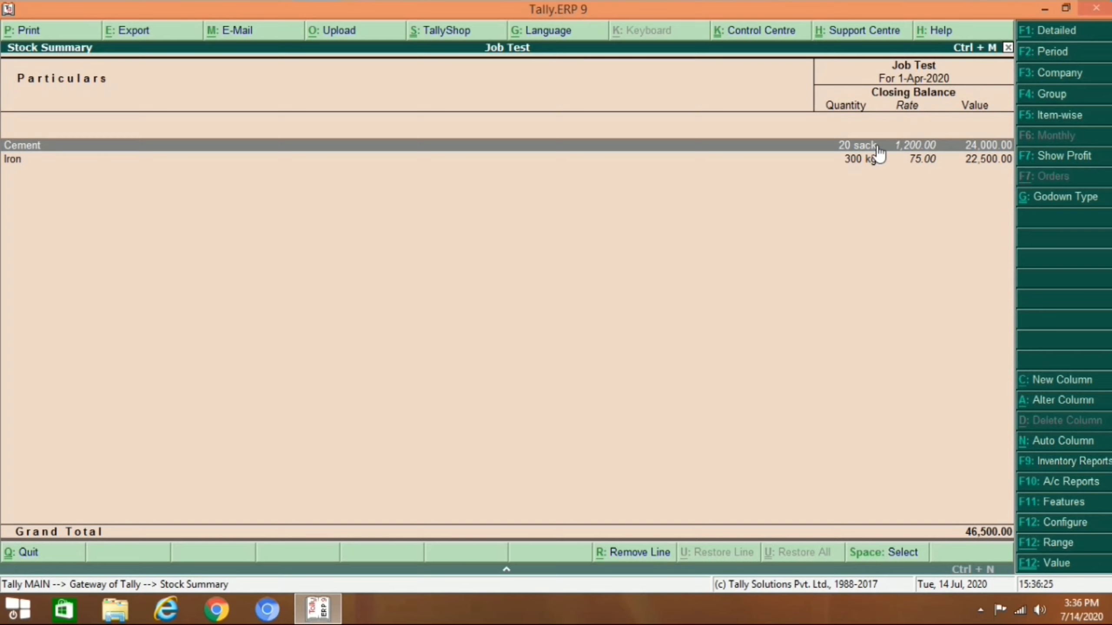
pyautogui.press('Escape')
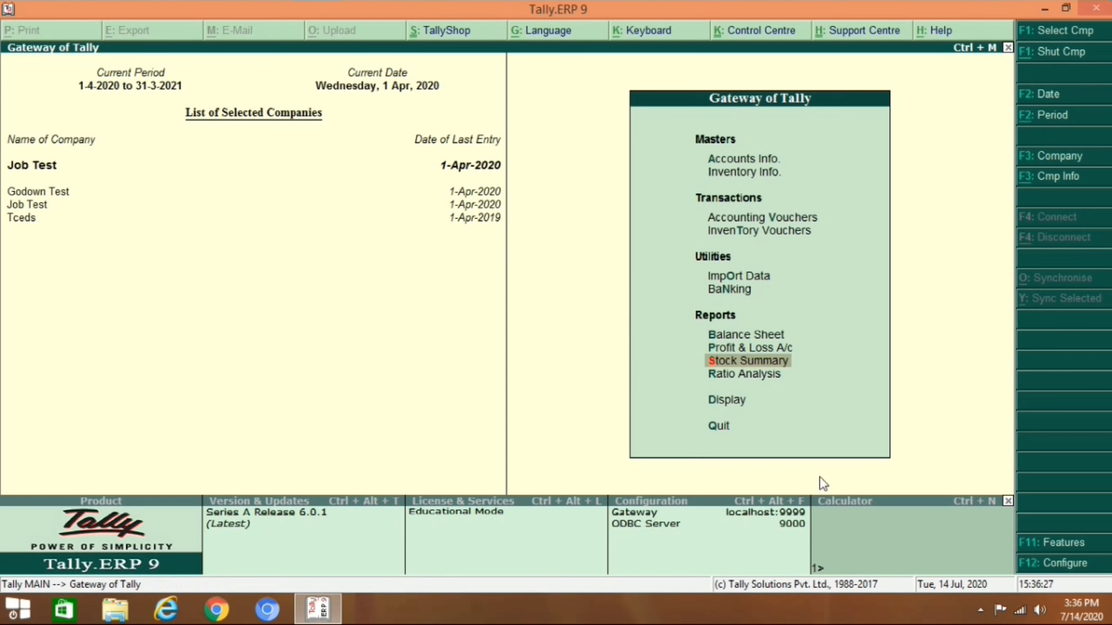
pyautogui.press('Escape')
pyautogui.press('n')
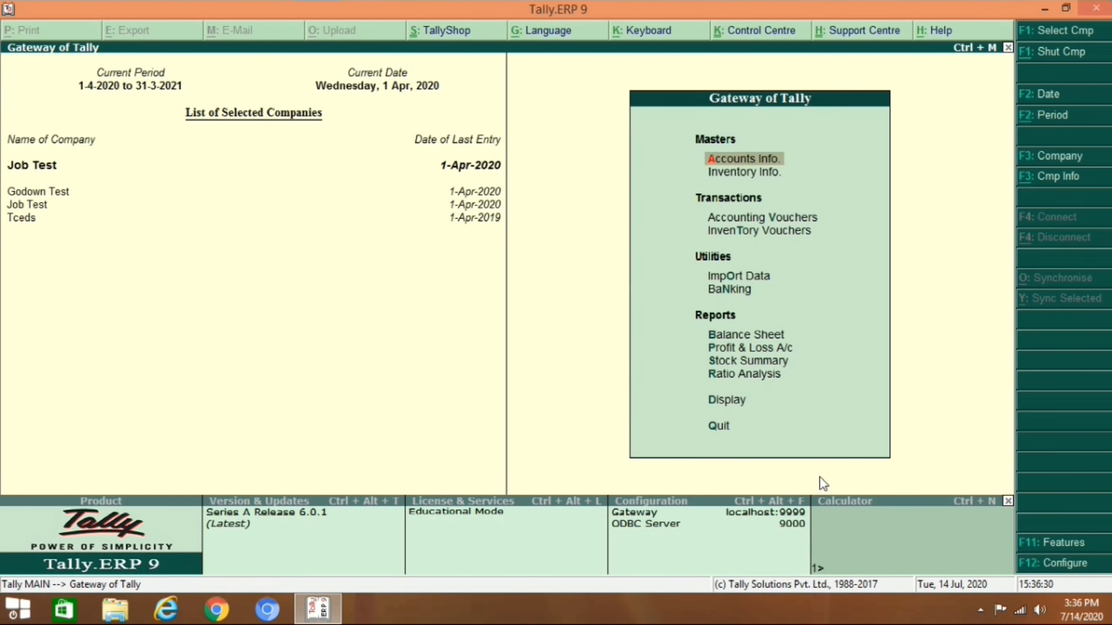